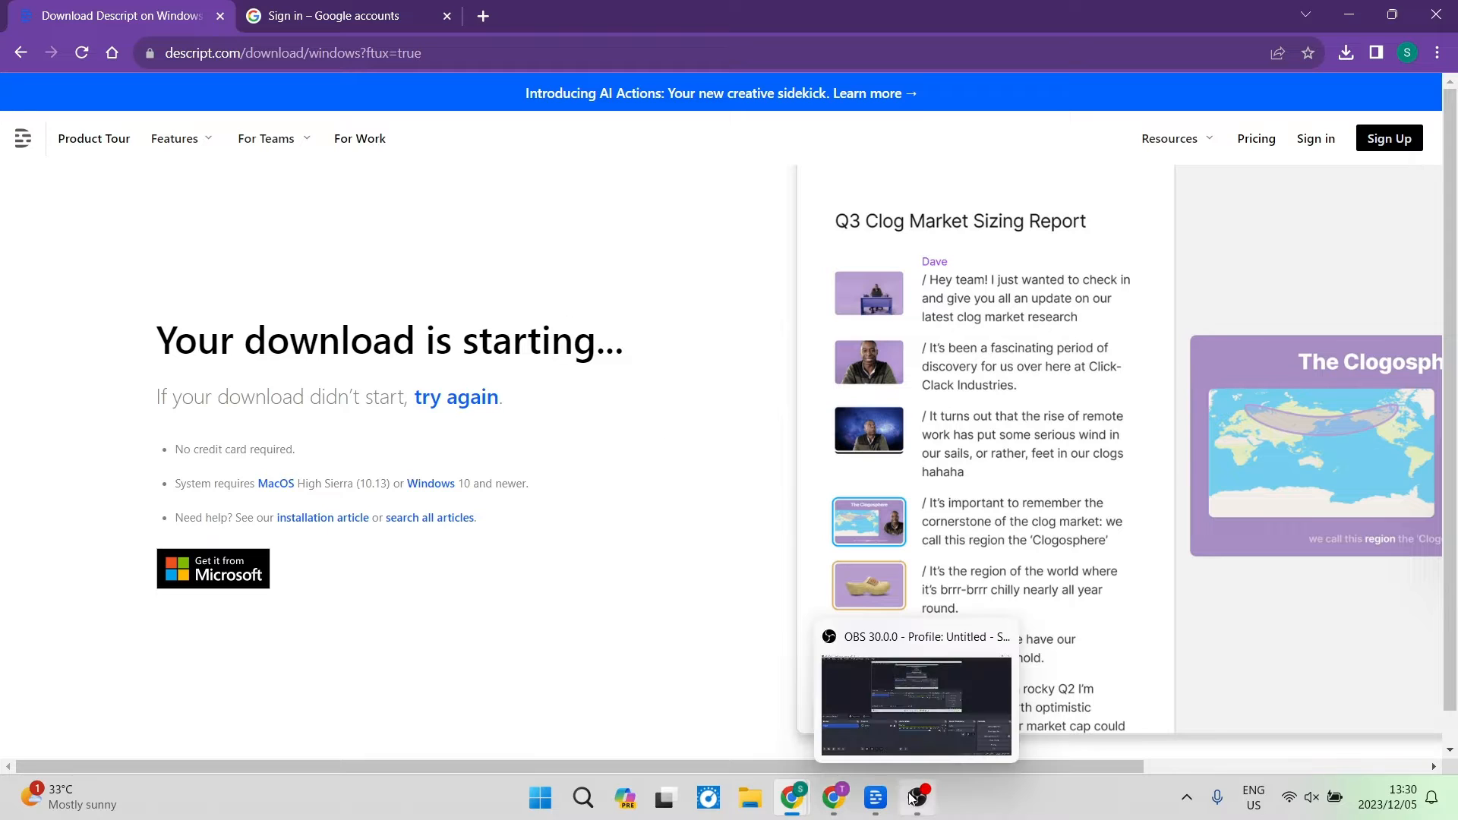
Open Descript and choose Creator as the description of your use.
click(876, 798)
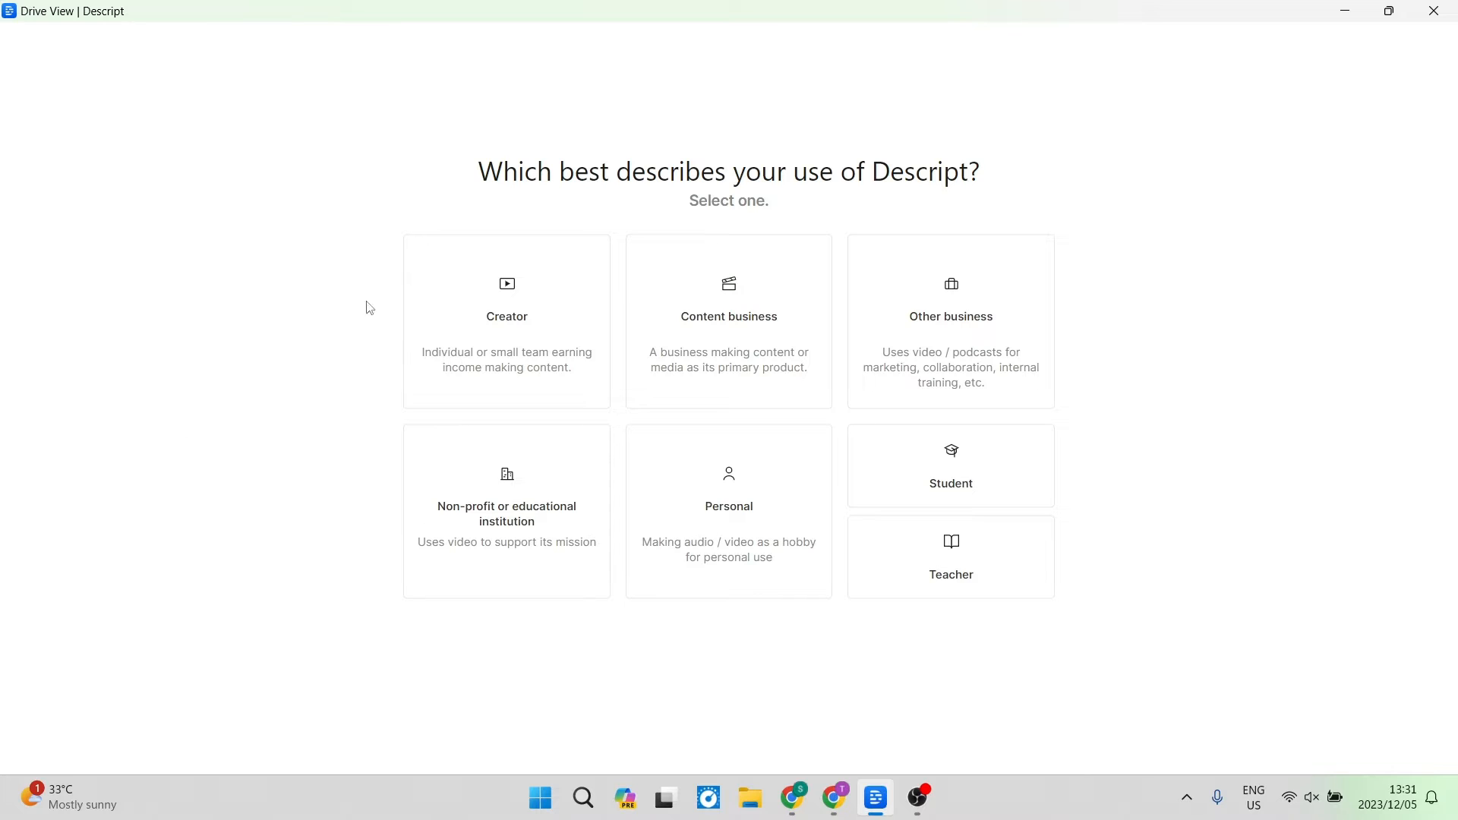
click(524, 321)
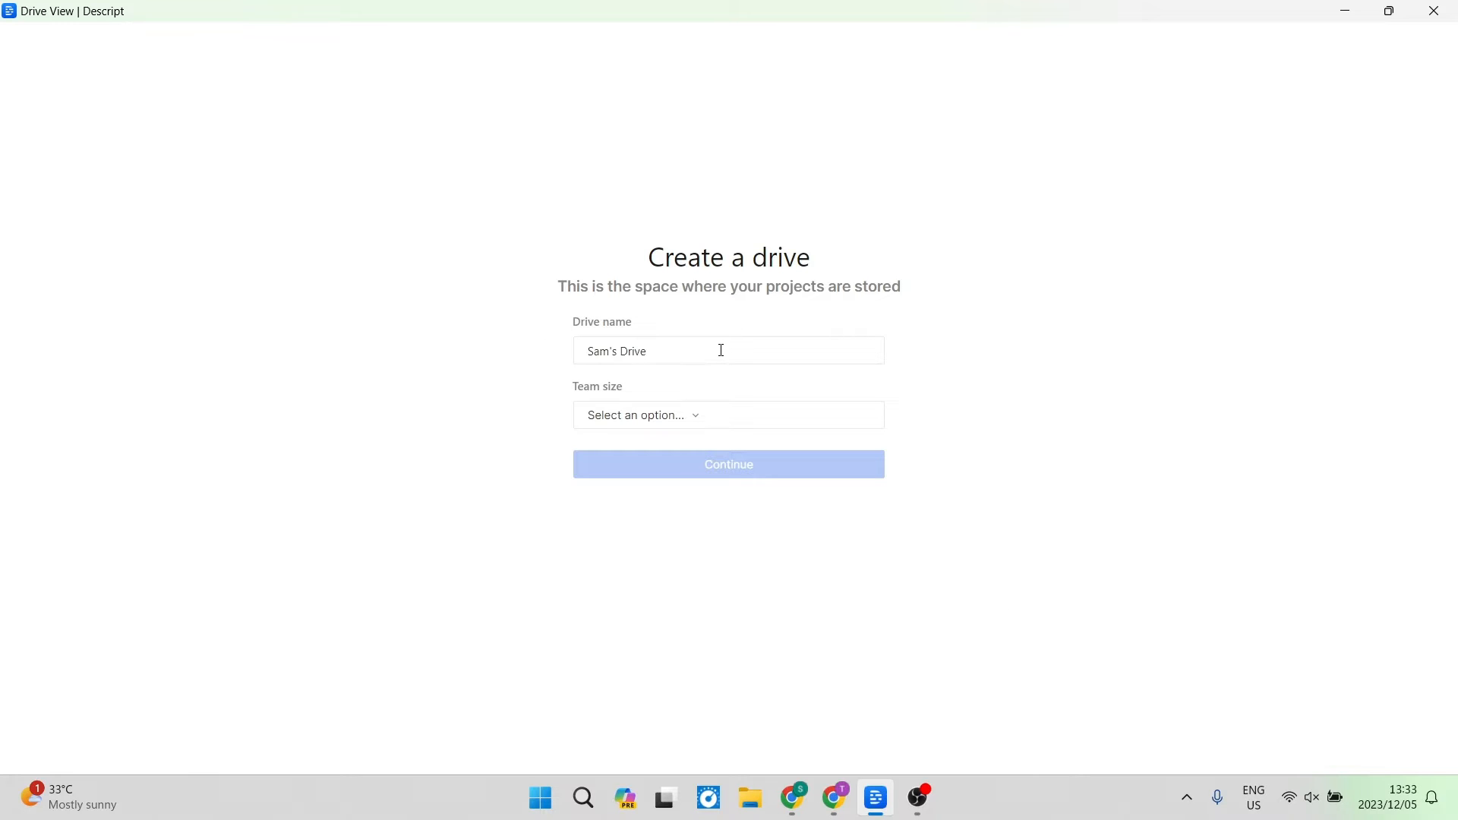
Create the drive with its default name and a team size of Just me.
click(672, 349)
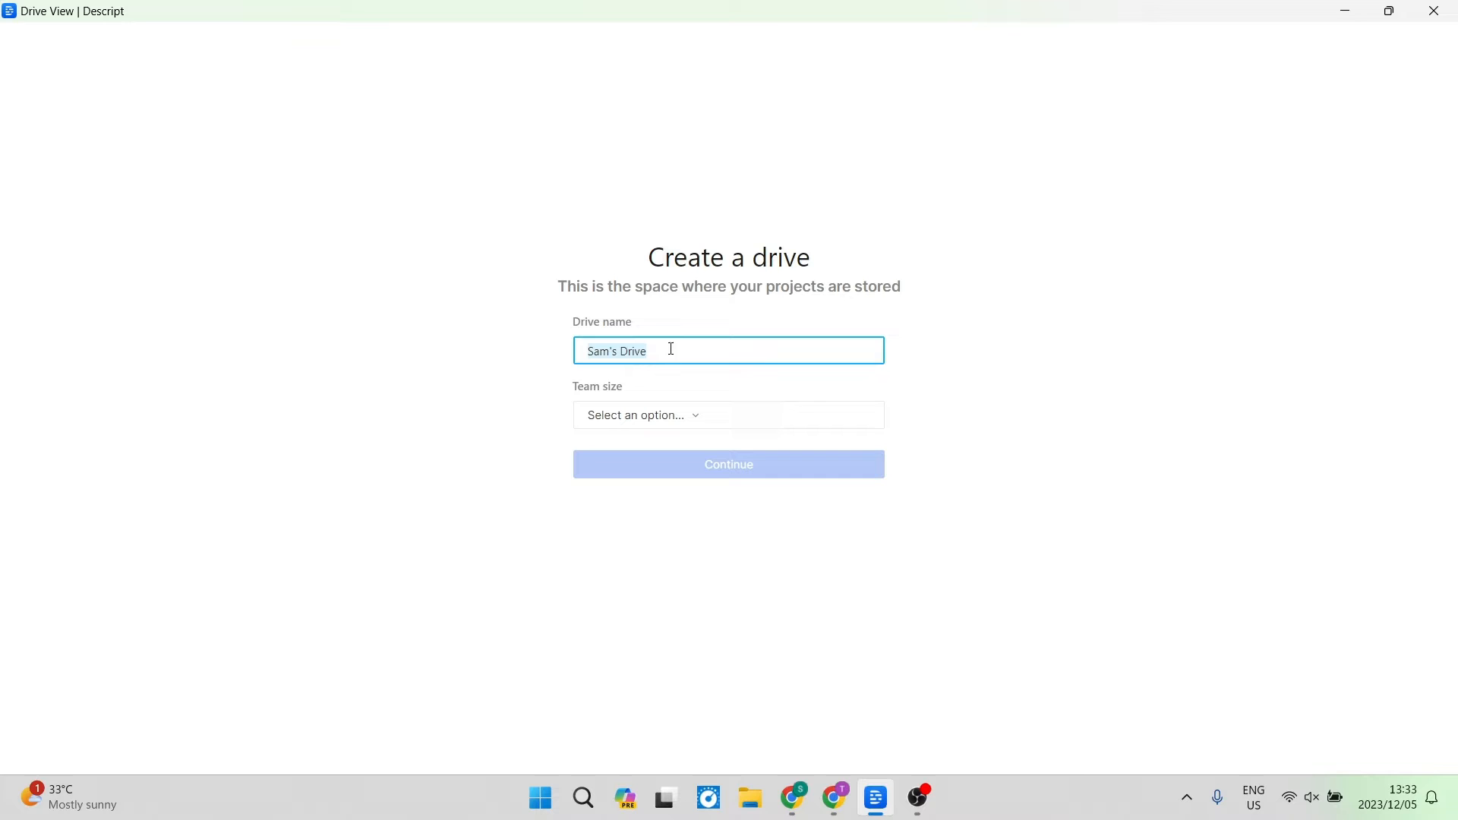
click(693, 417)
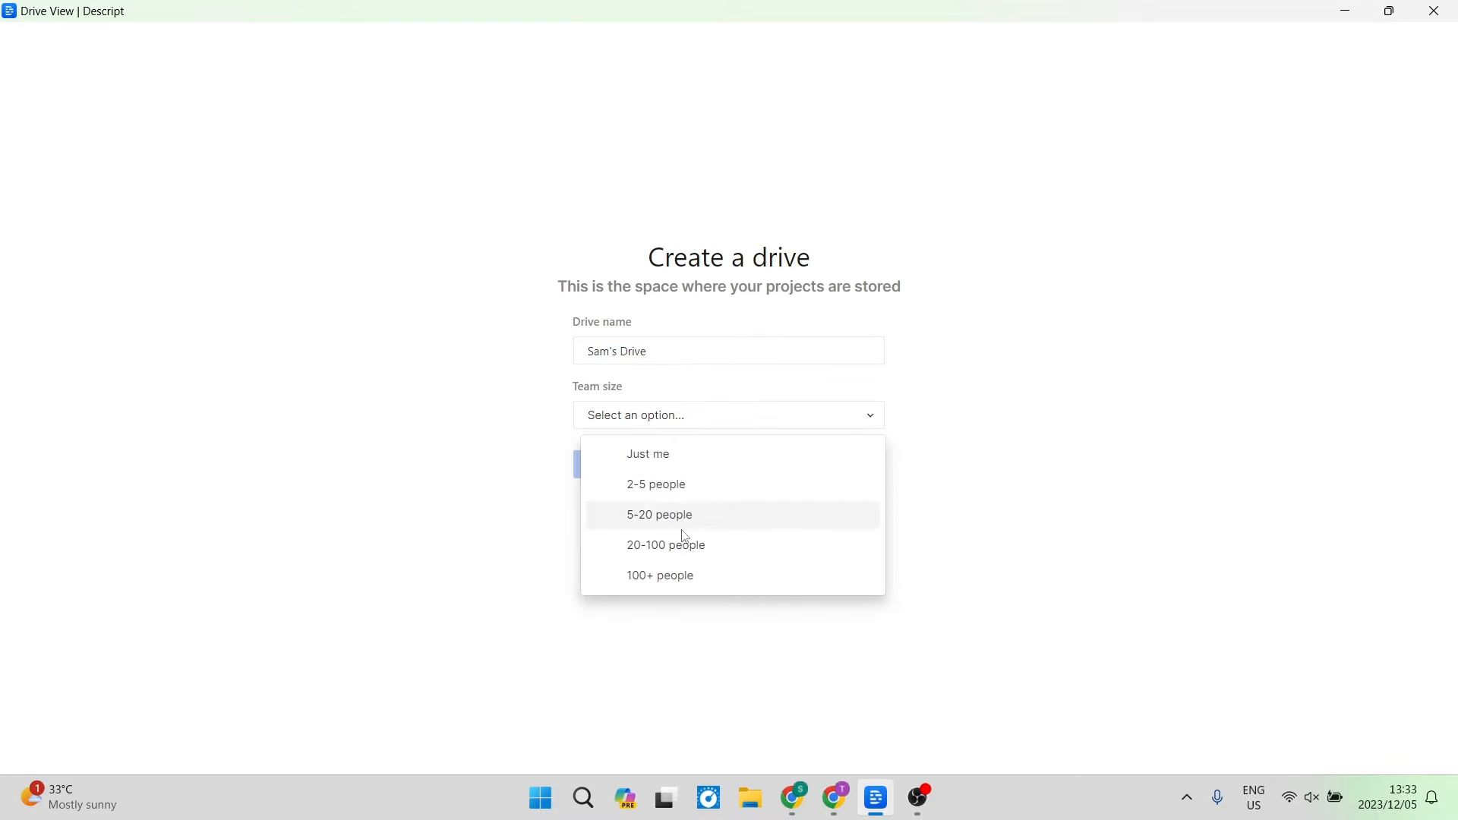
click(658, 456)
click(661, 469)
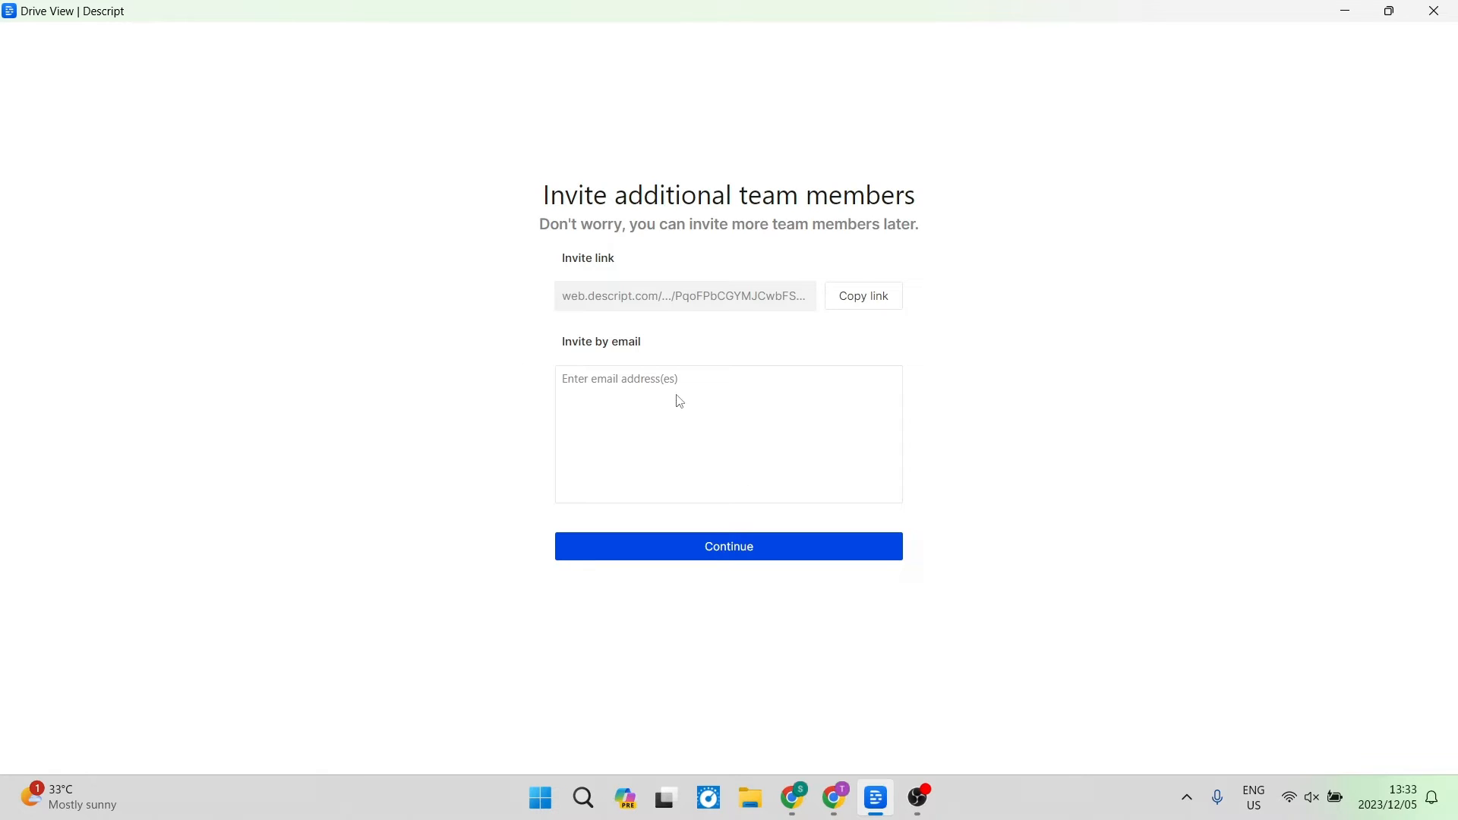
Copy the team invite link and continue without inviting anyone by email.
click(872, 298)
click(696, 411)
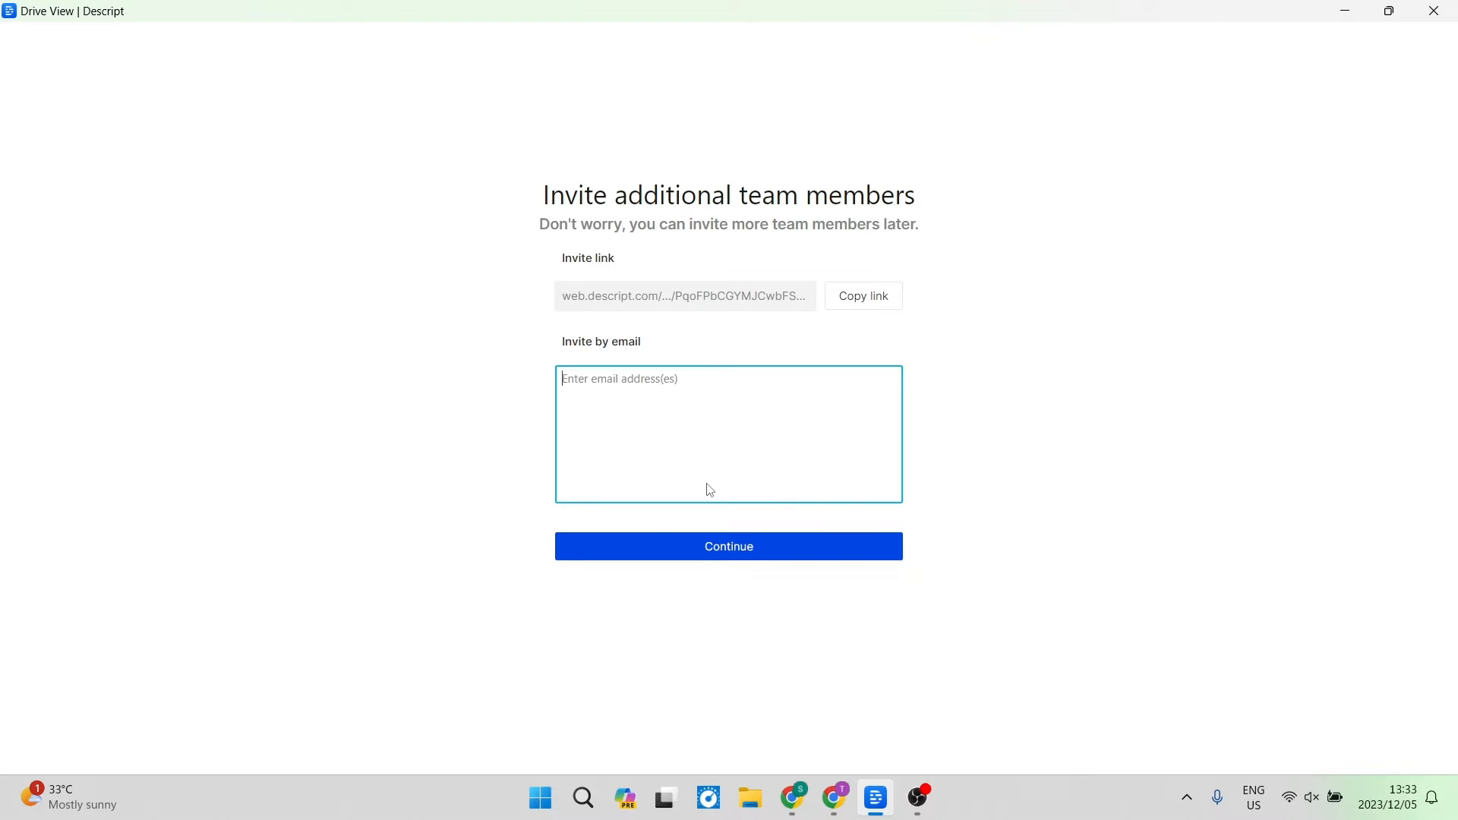
click(727, 547)
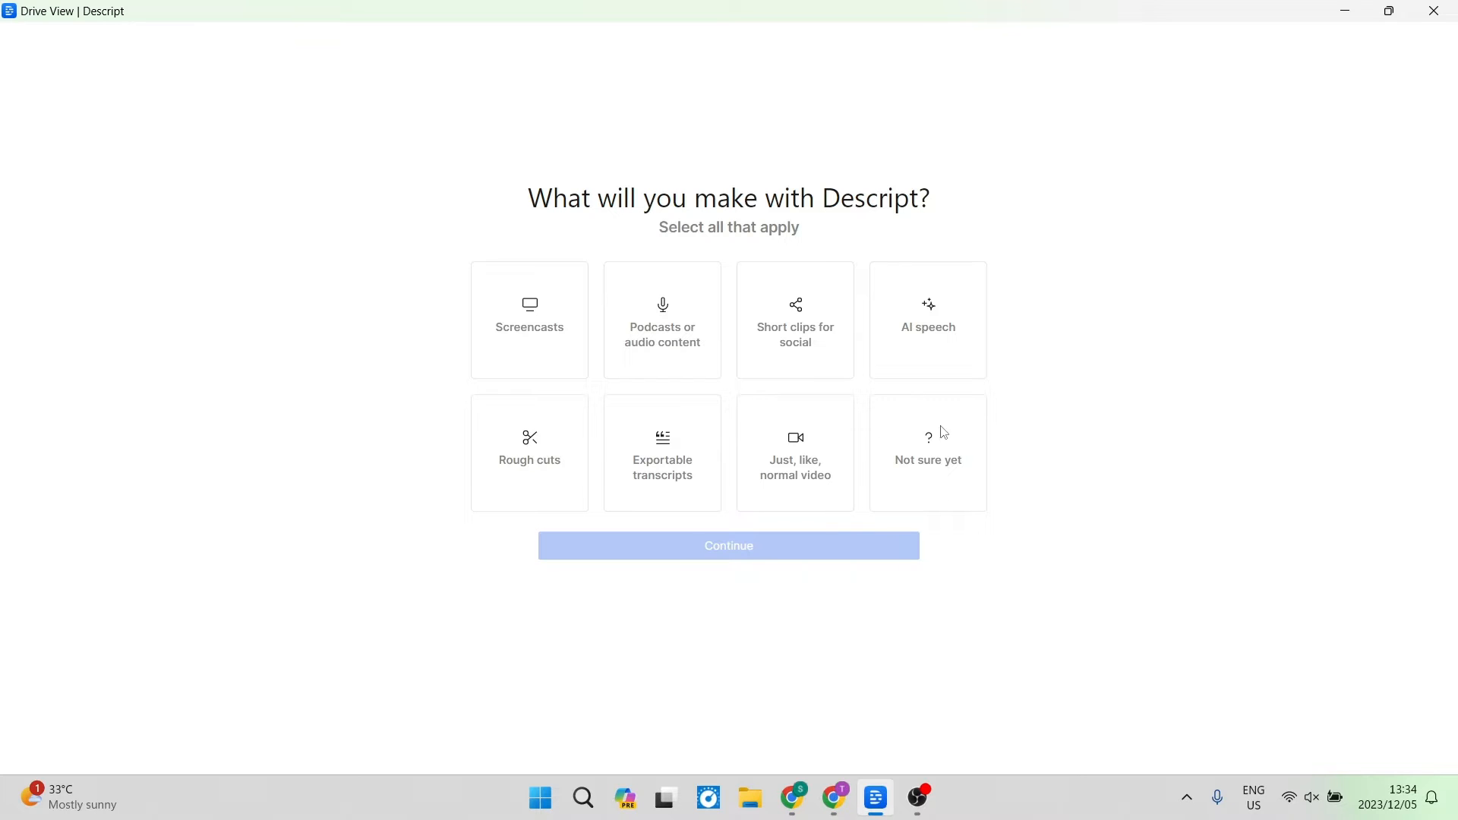
Answer what you will make with Descript with Not sure yet and continue.
click(940, 484)
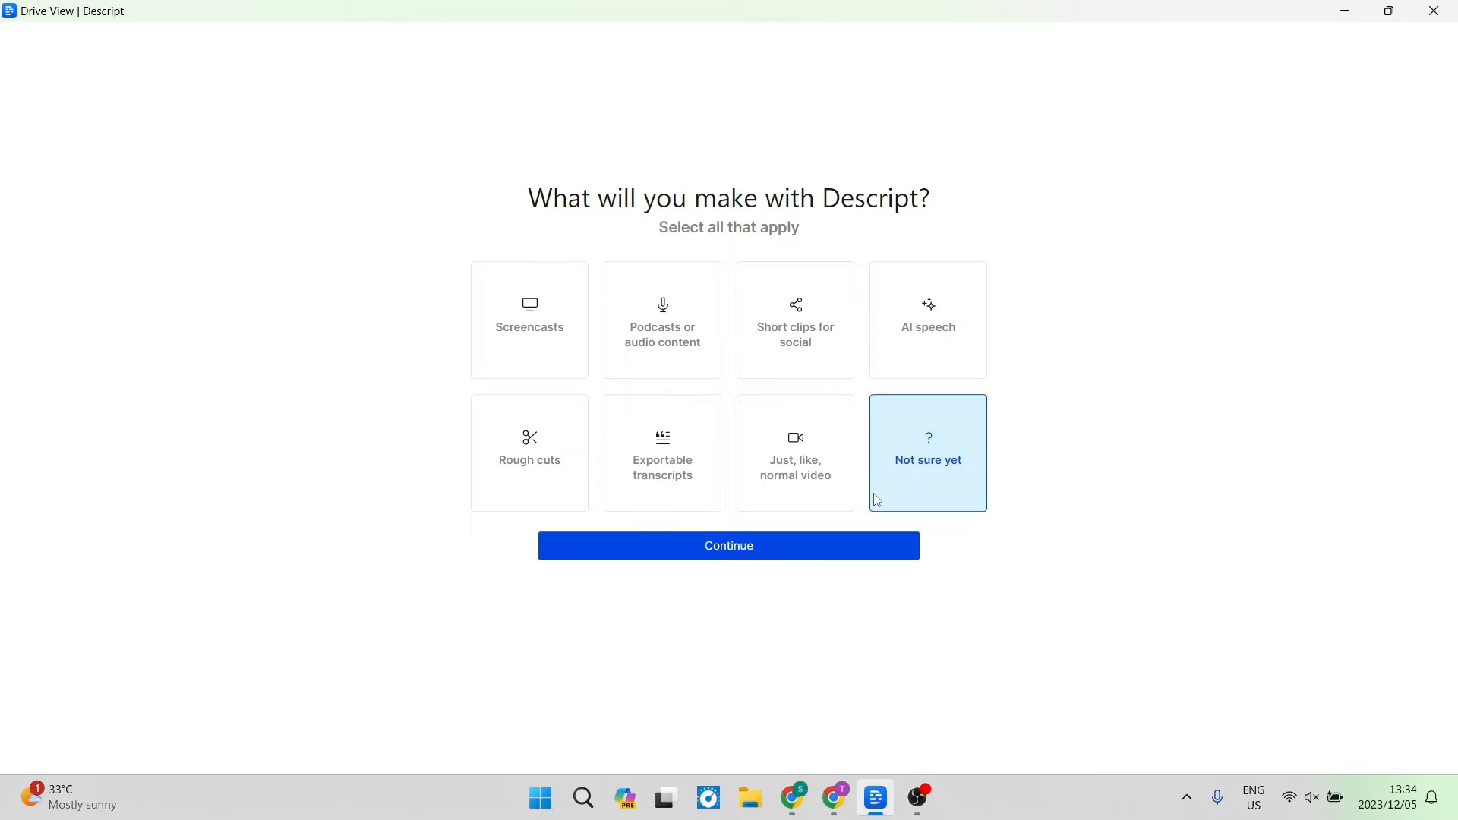
click(740, 547)
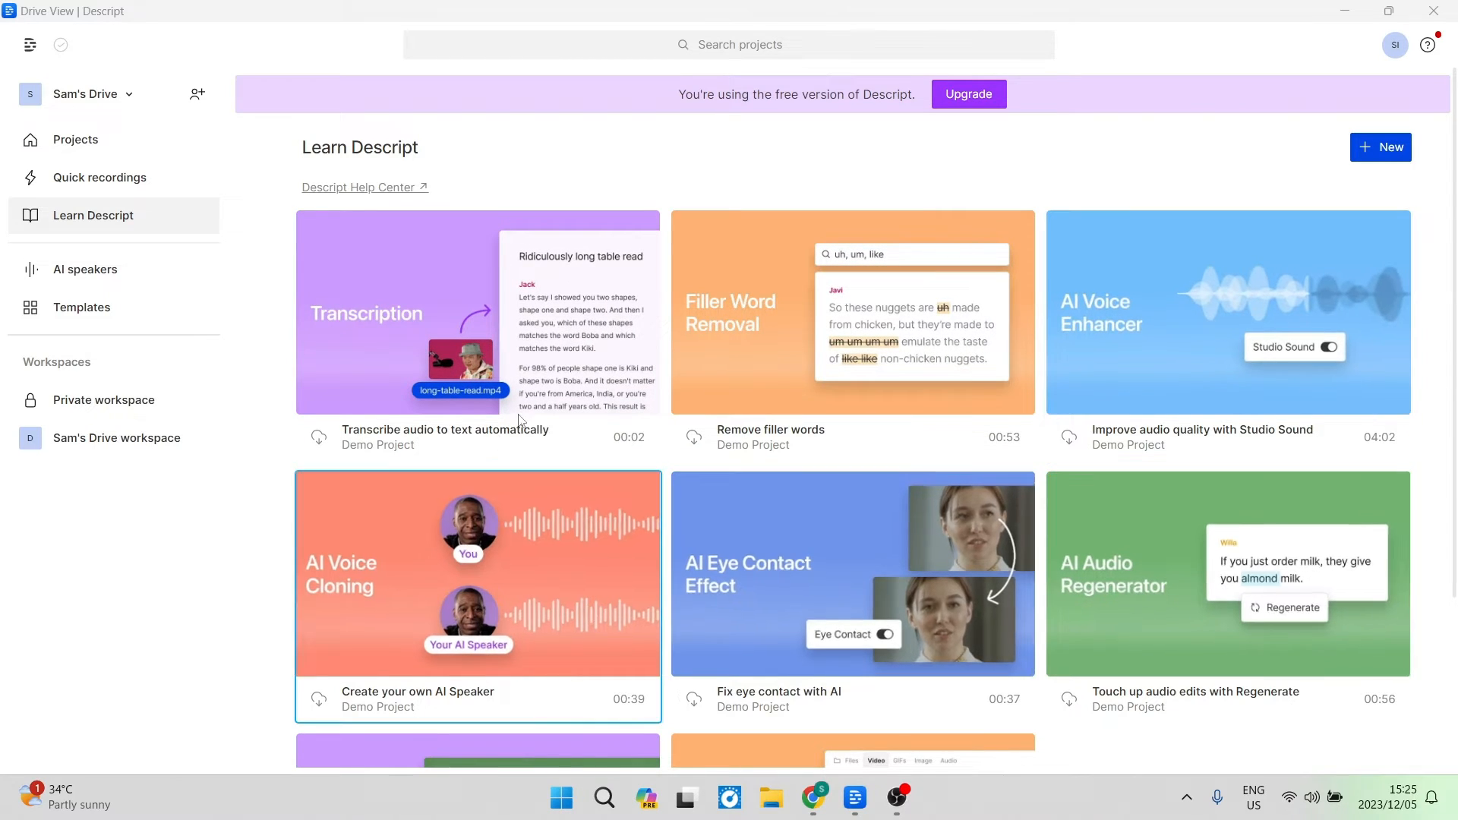
Browse the Learn Descript demo projects and return to the Projects list.
scroll(513, 351, down, 1)
scroll(514, 350, down, 3)
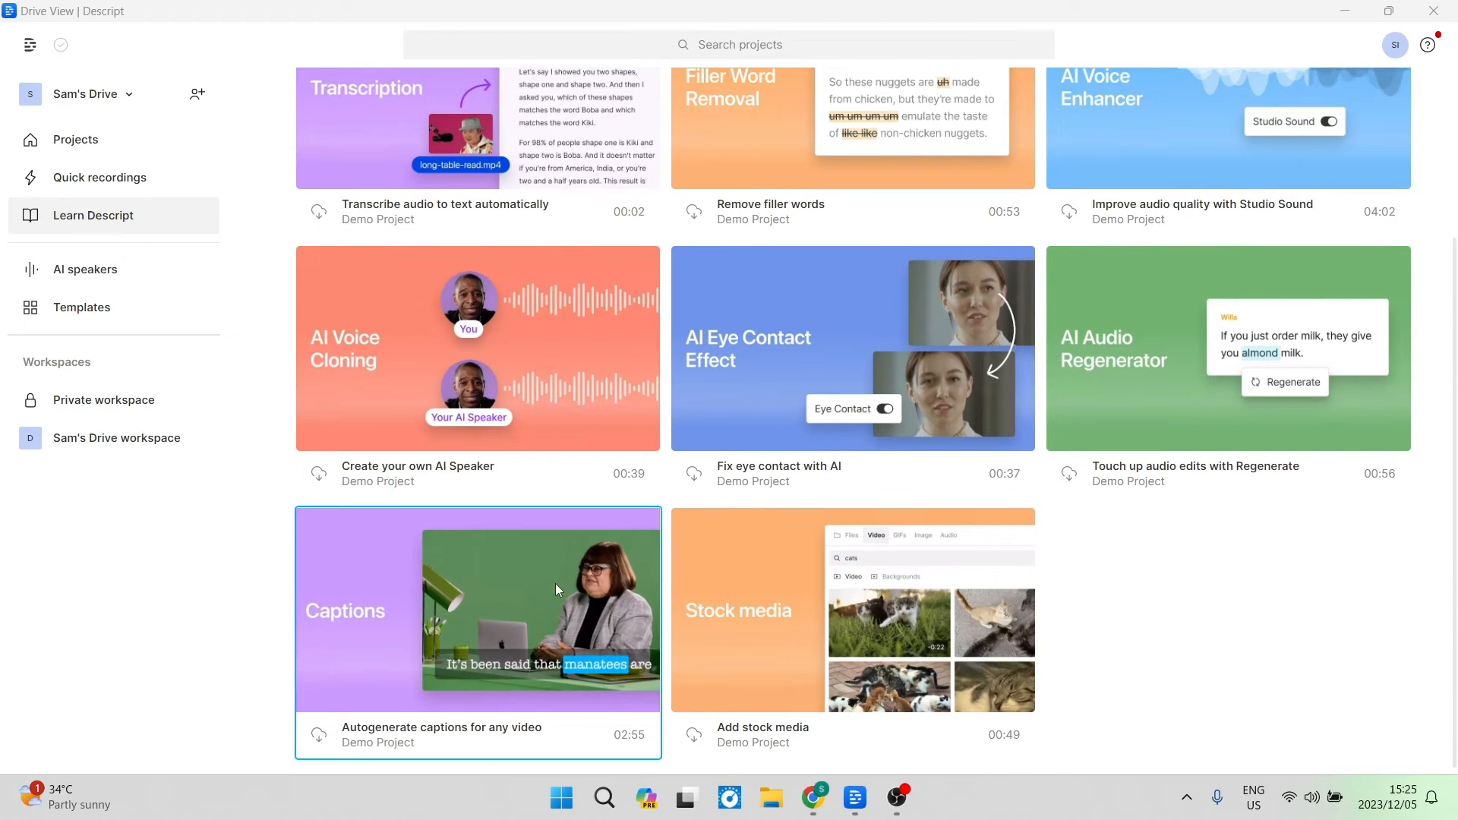
scroll(294, 374, up, 4)
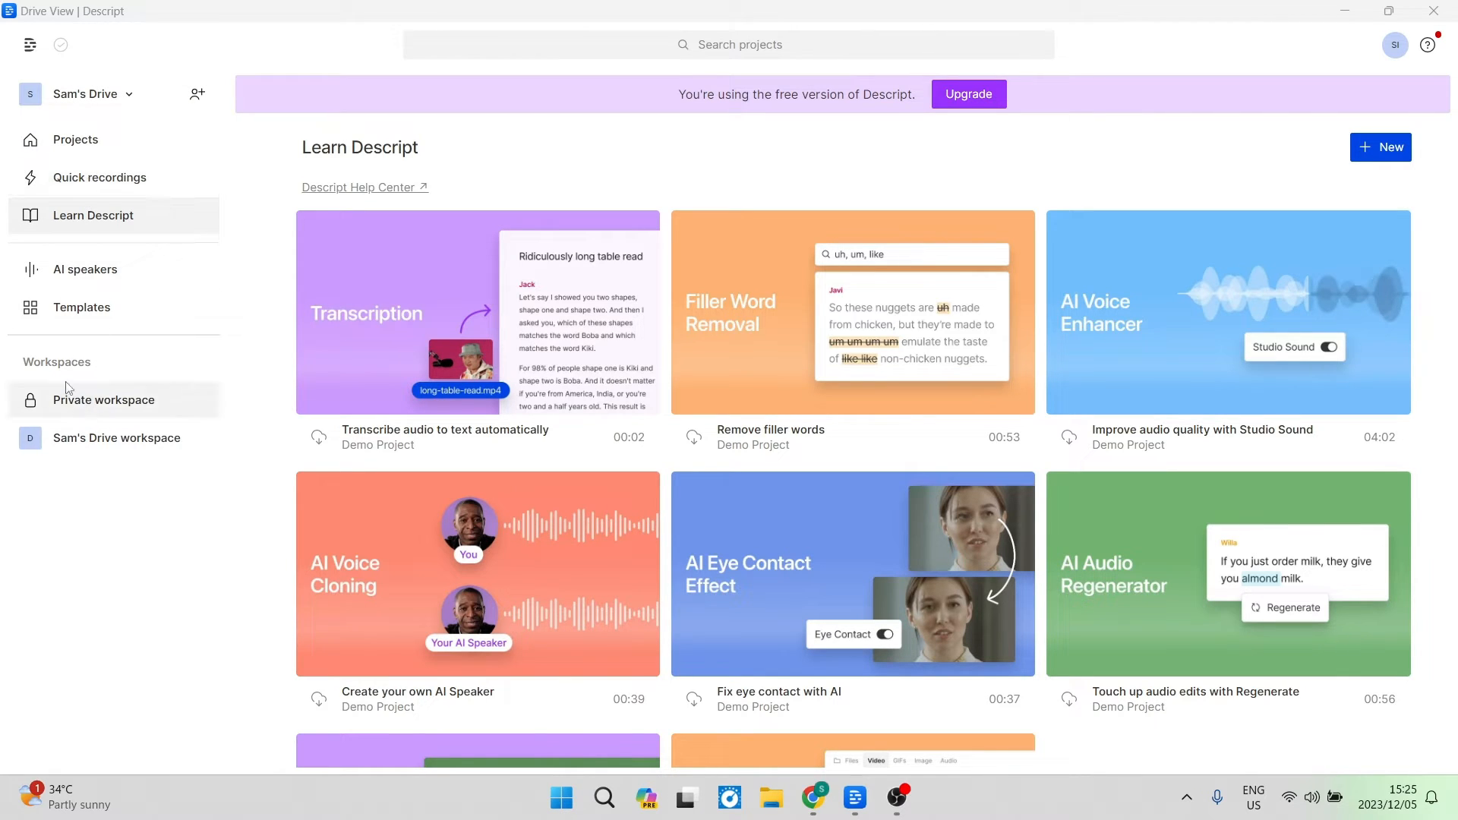
click(81, 144)
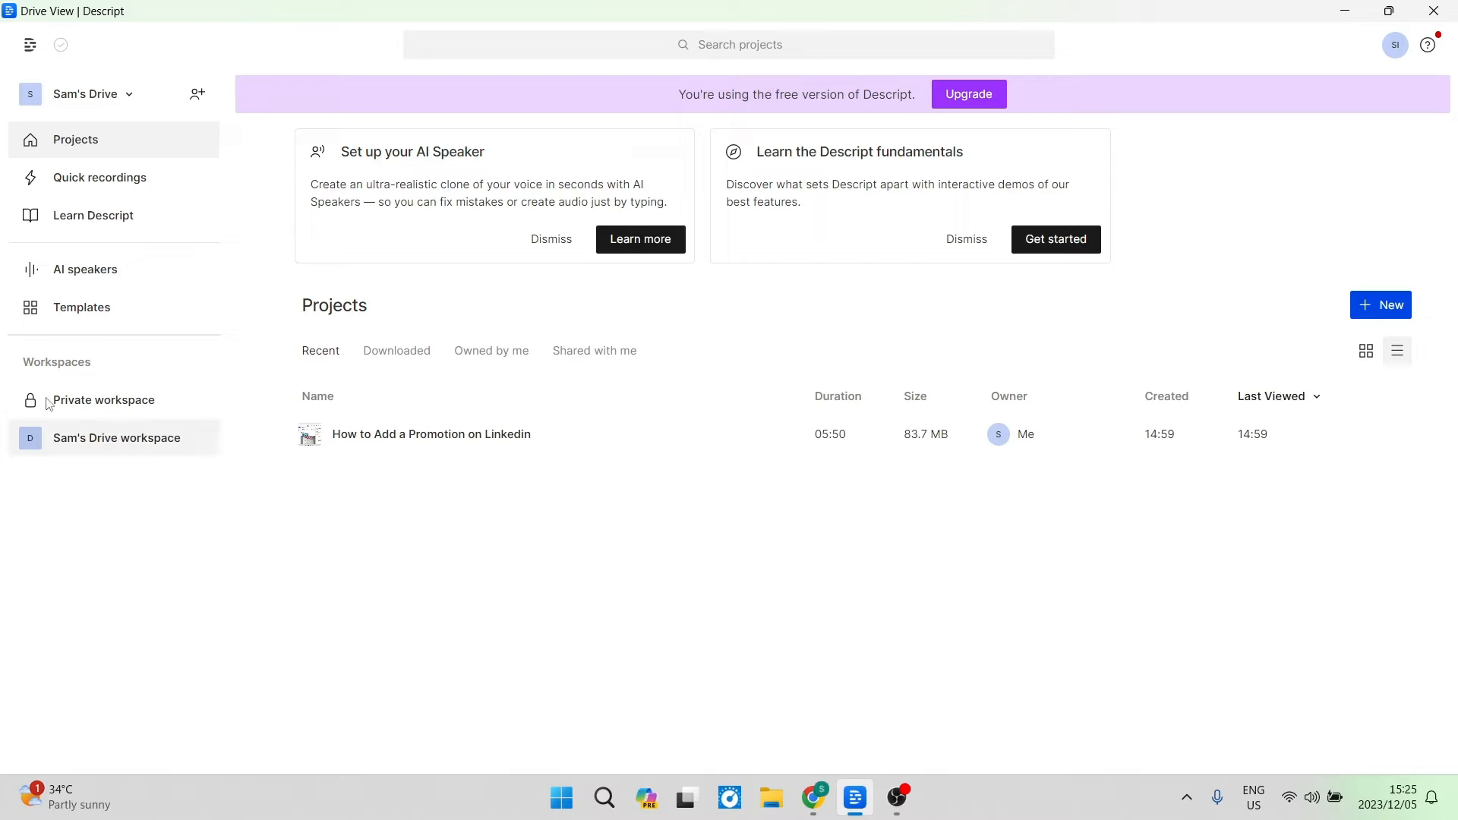
Start a new AI speaker from the AI speakers page, confirming the suggested speaker name.
click(130, 272)
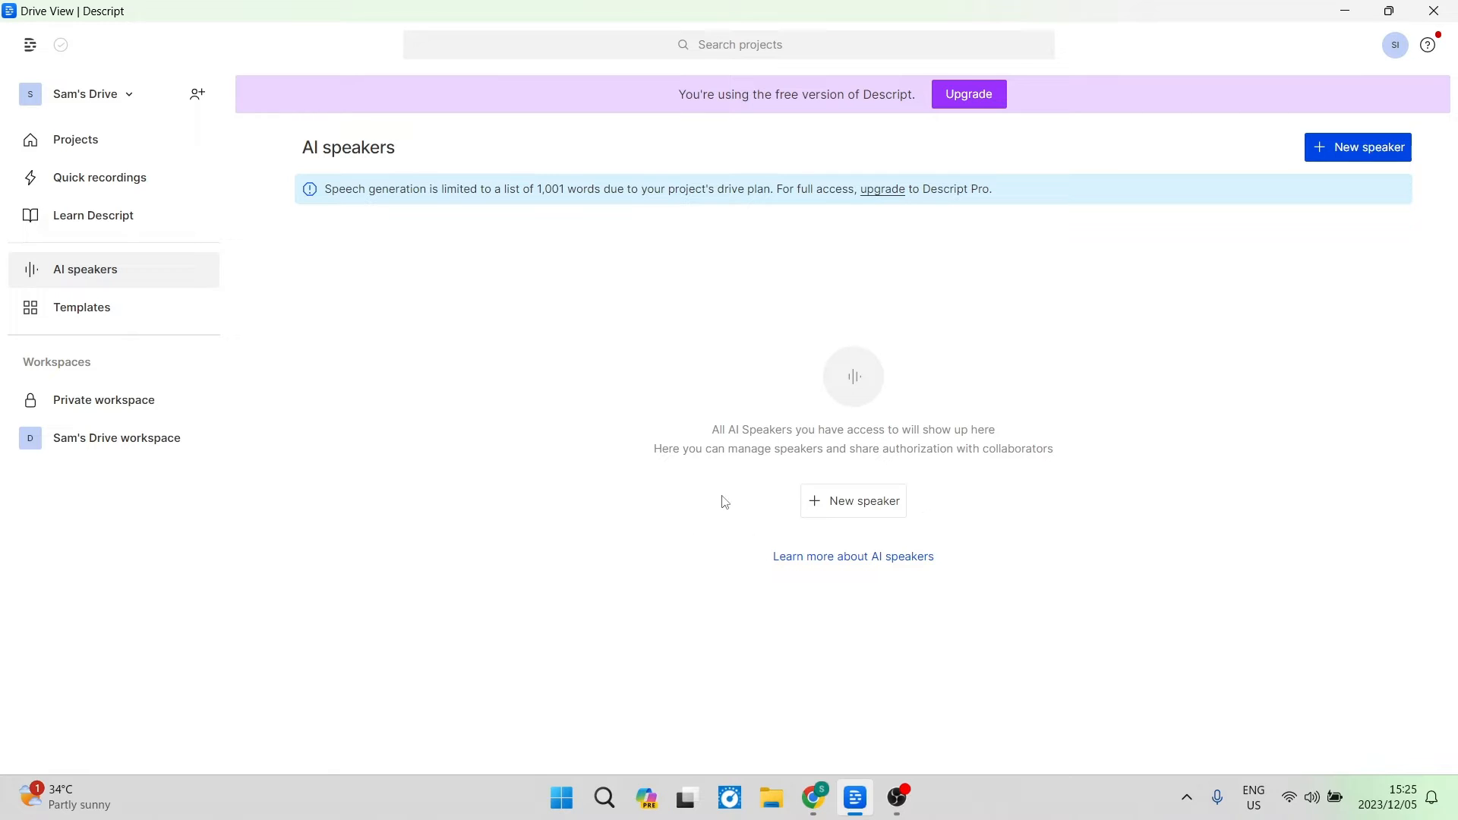
click(861, 501)
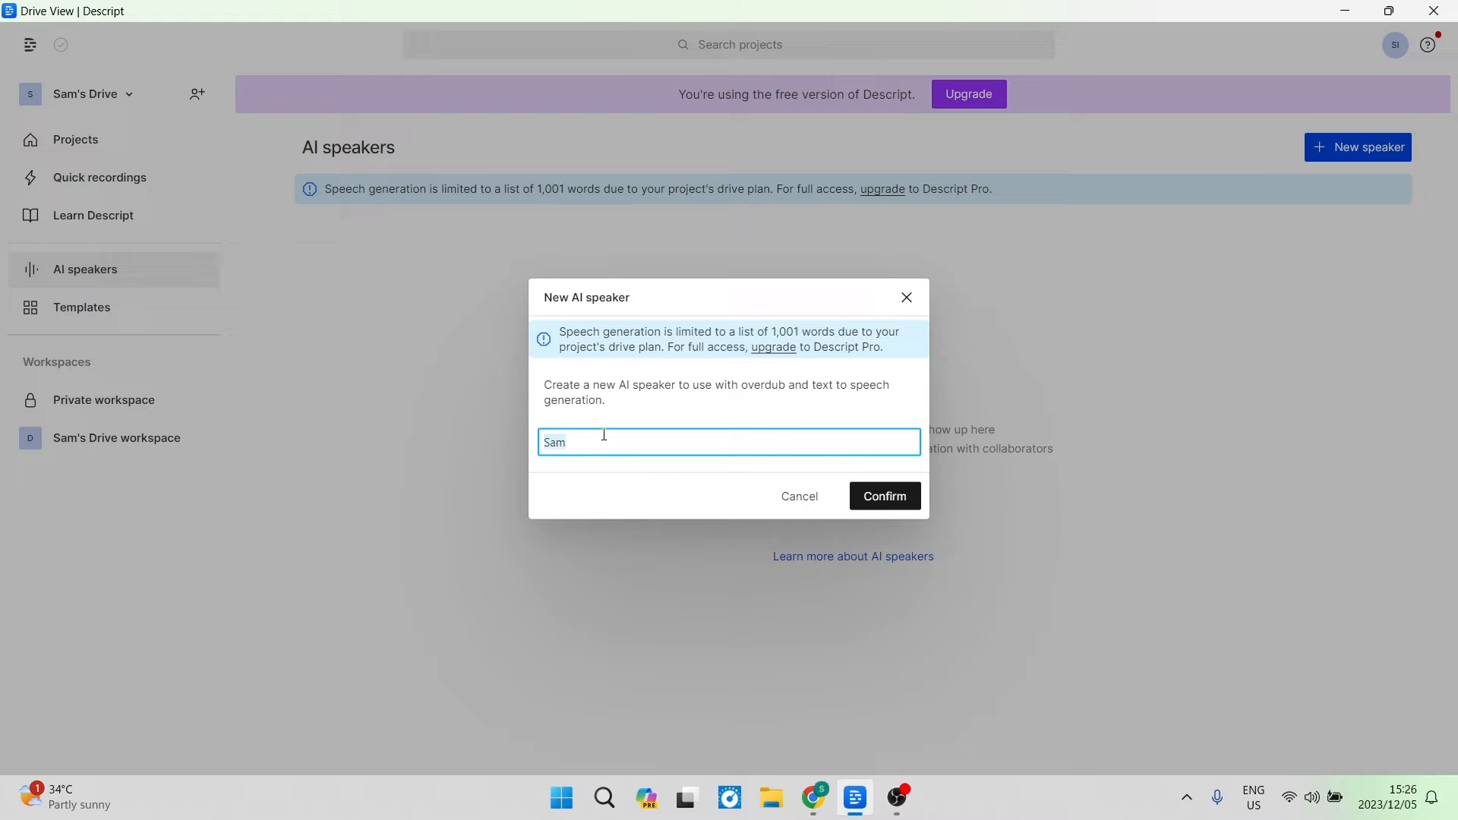
click(887, 496)
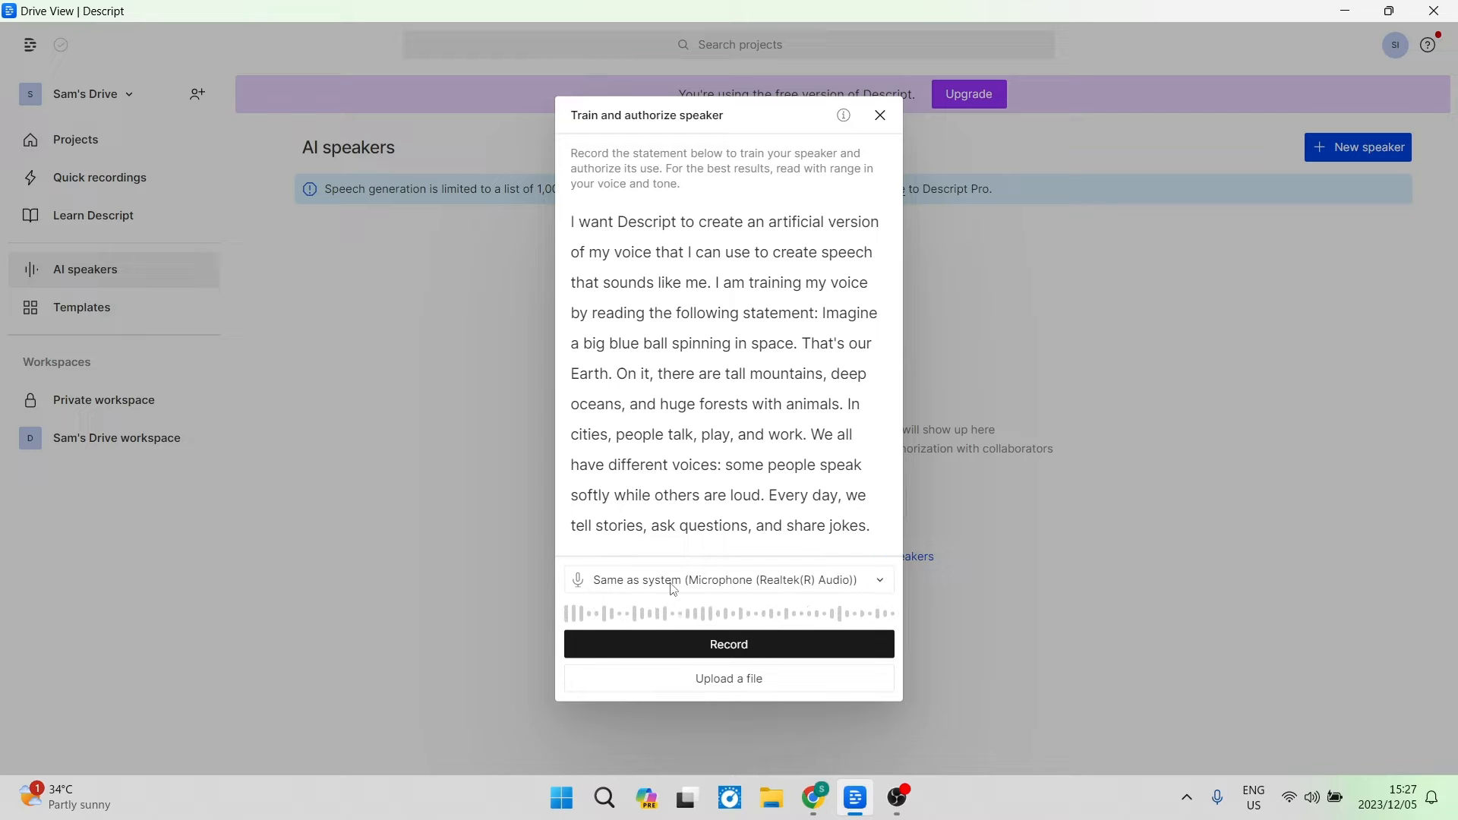
Review the microphone options in the speaker training dialog and close it.
click(858, 587)
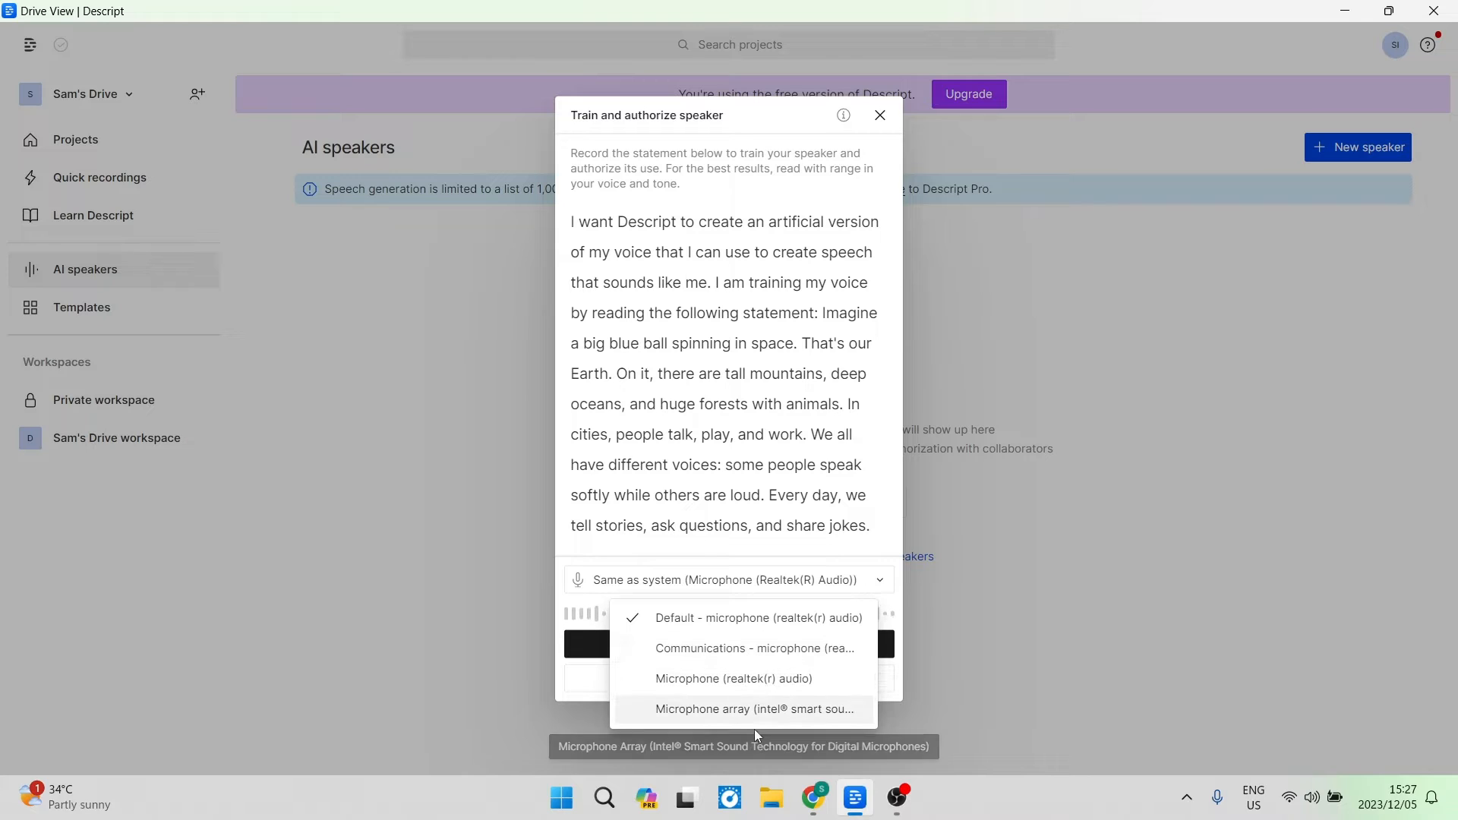
click(1028, 545)
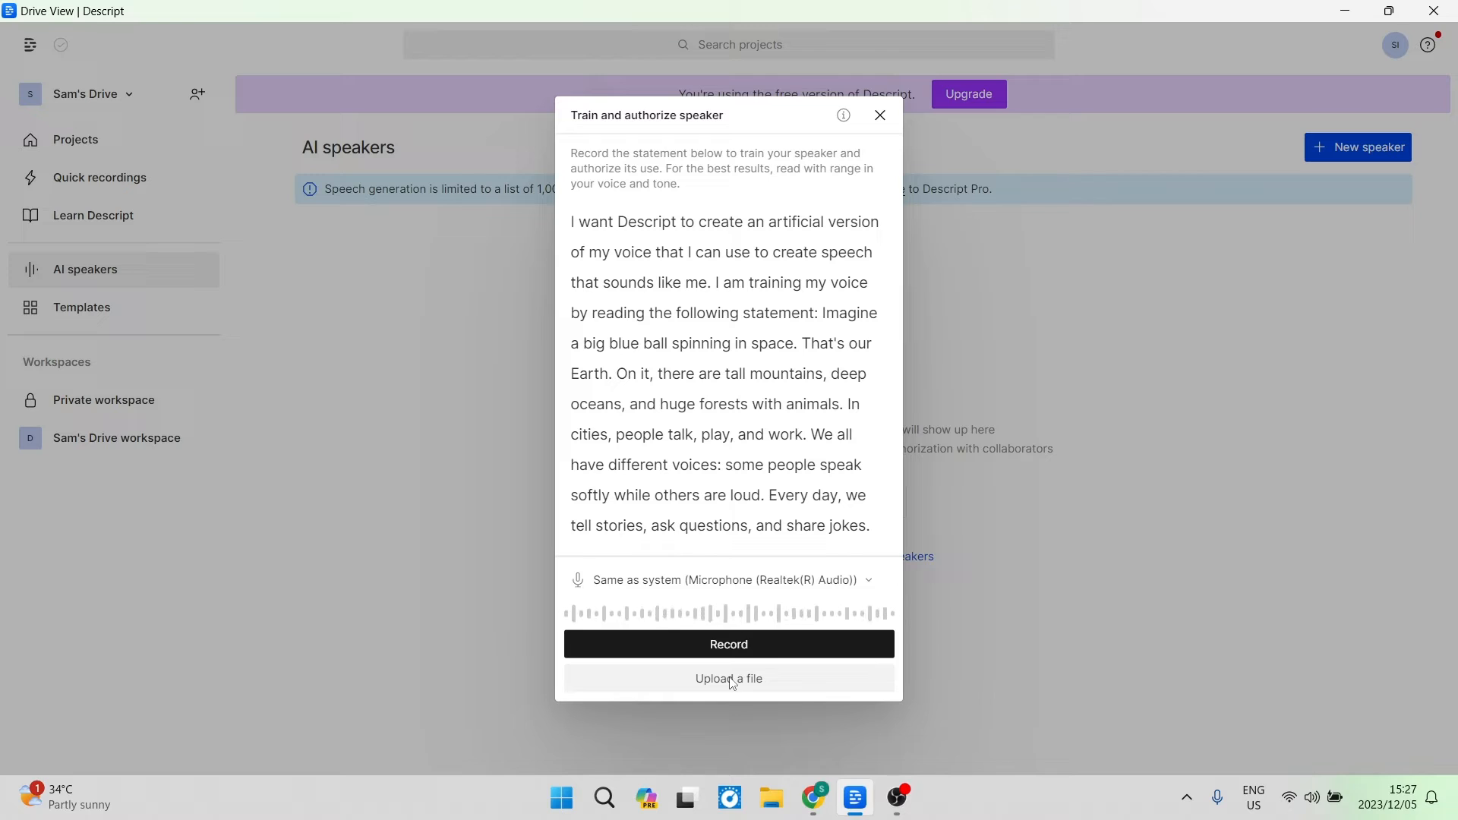
click(954, 222)
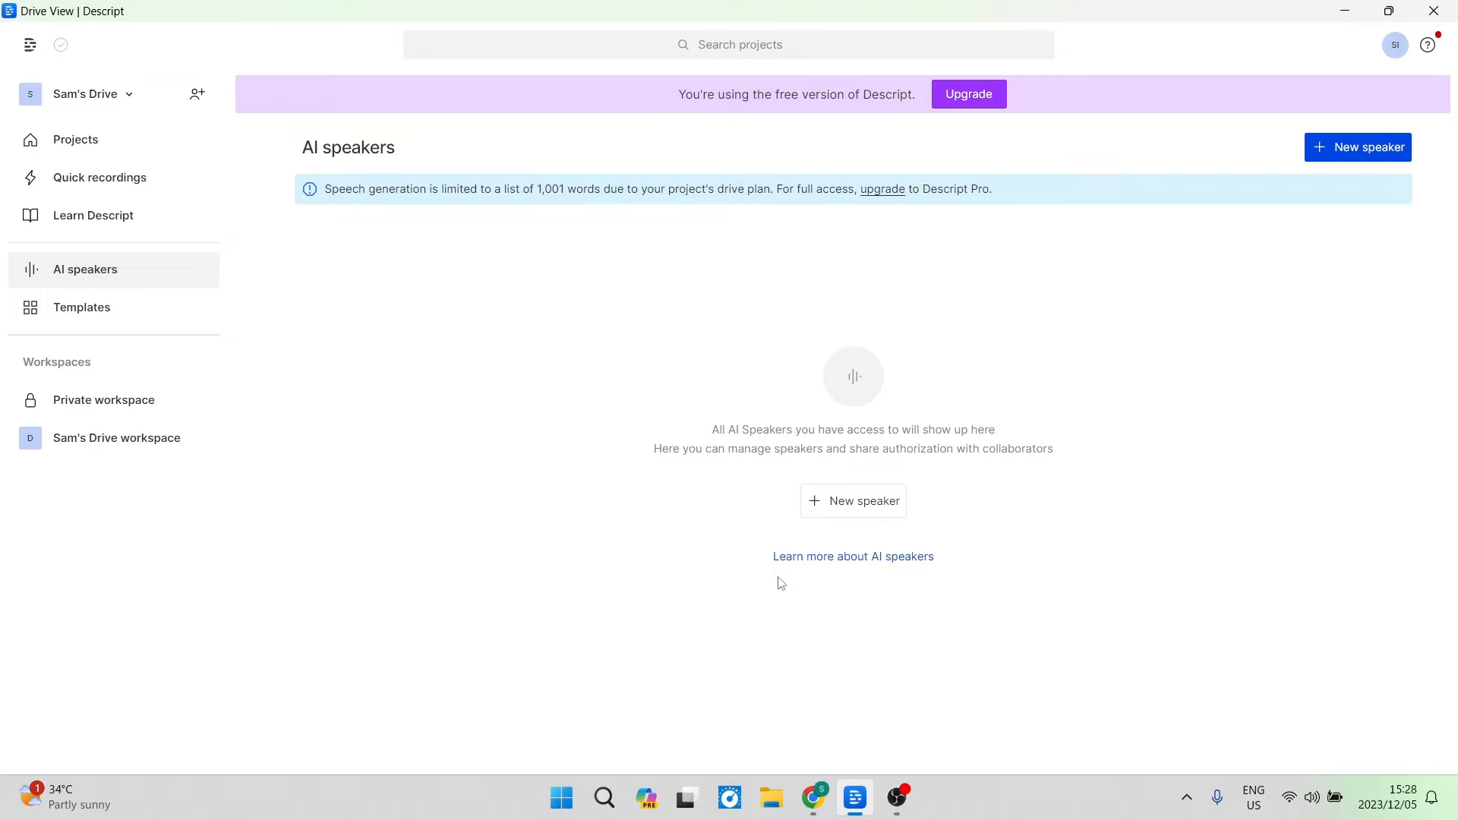
Create a new video project titled Project xyz.
click(104, 154)
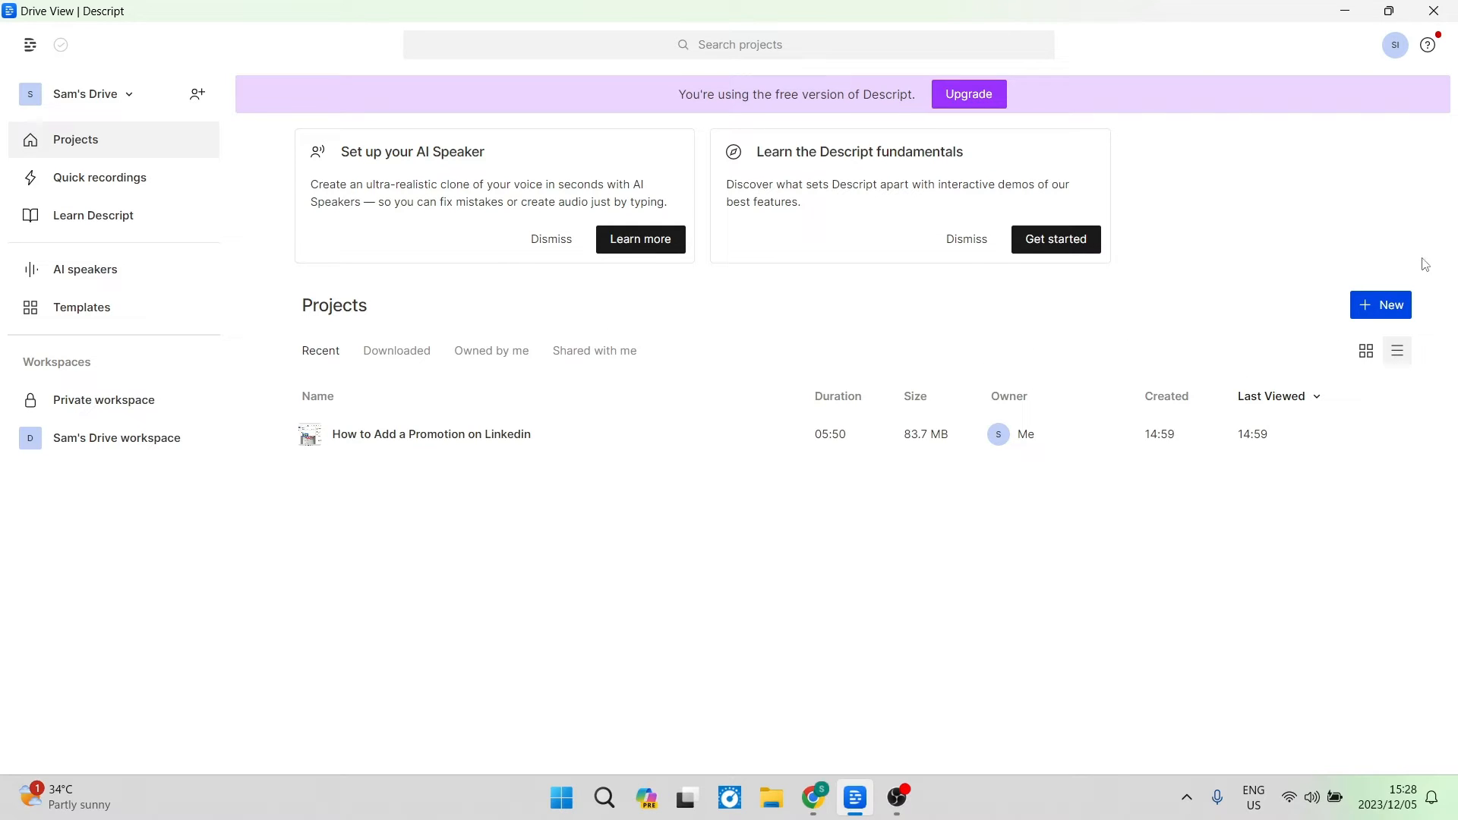
click(1394, 308)
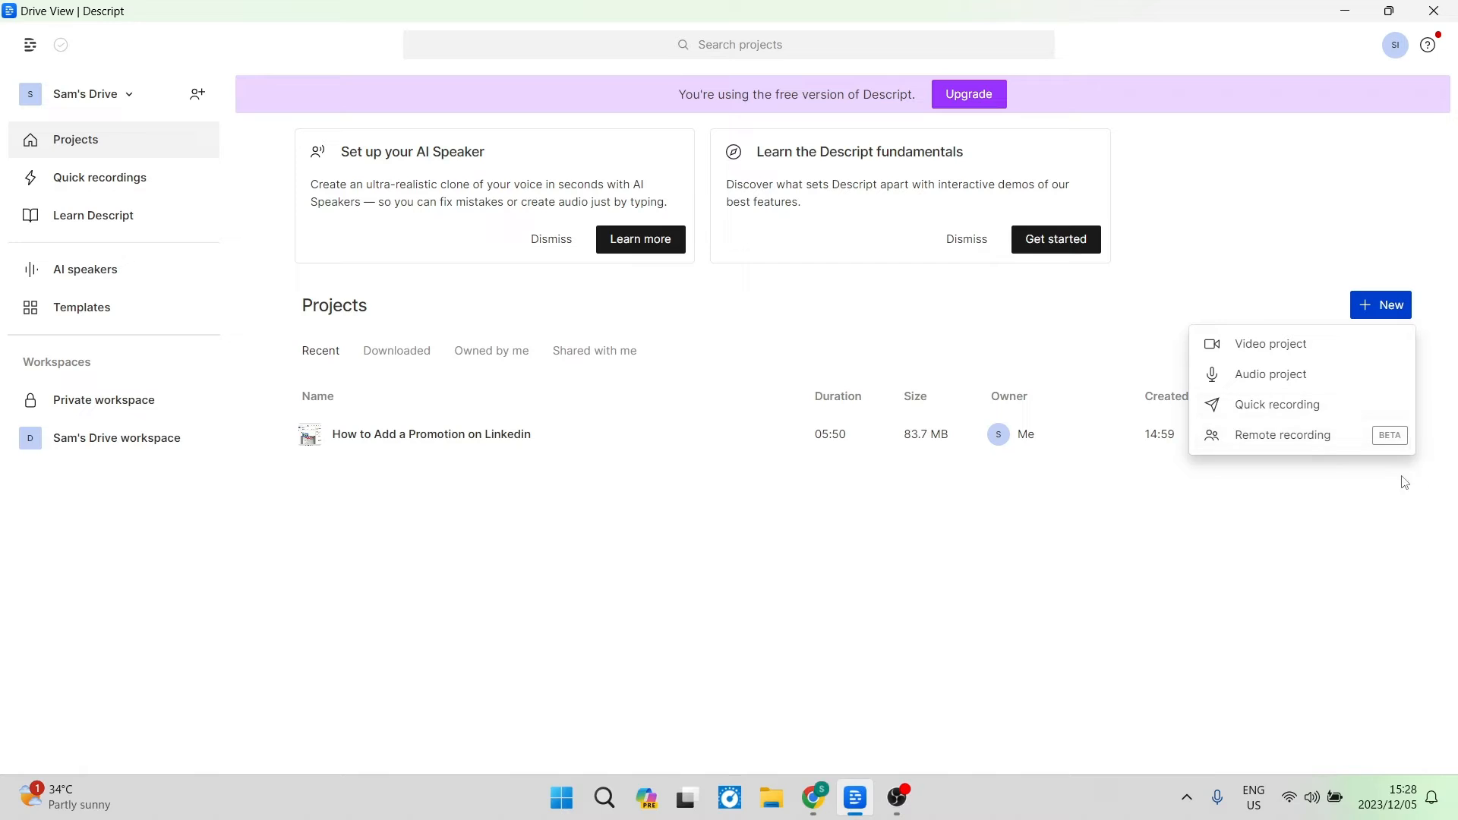
click(1280, 350)
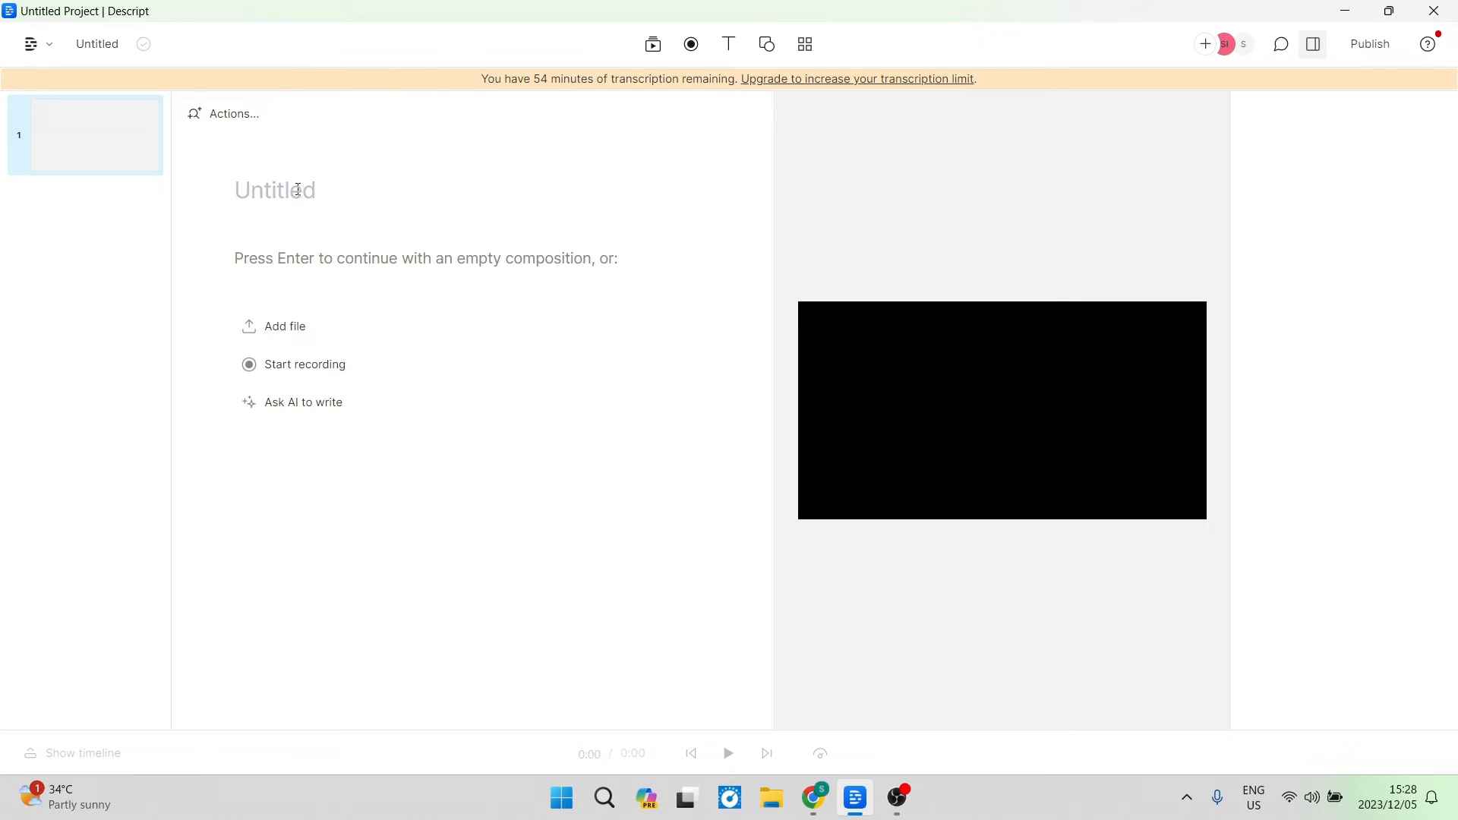
text(Project xyz)
Add the video file How ot Use Anydesk to the project.
click(292, 334)
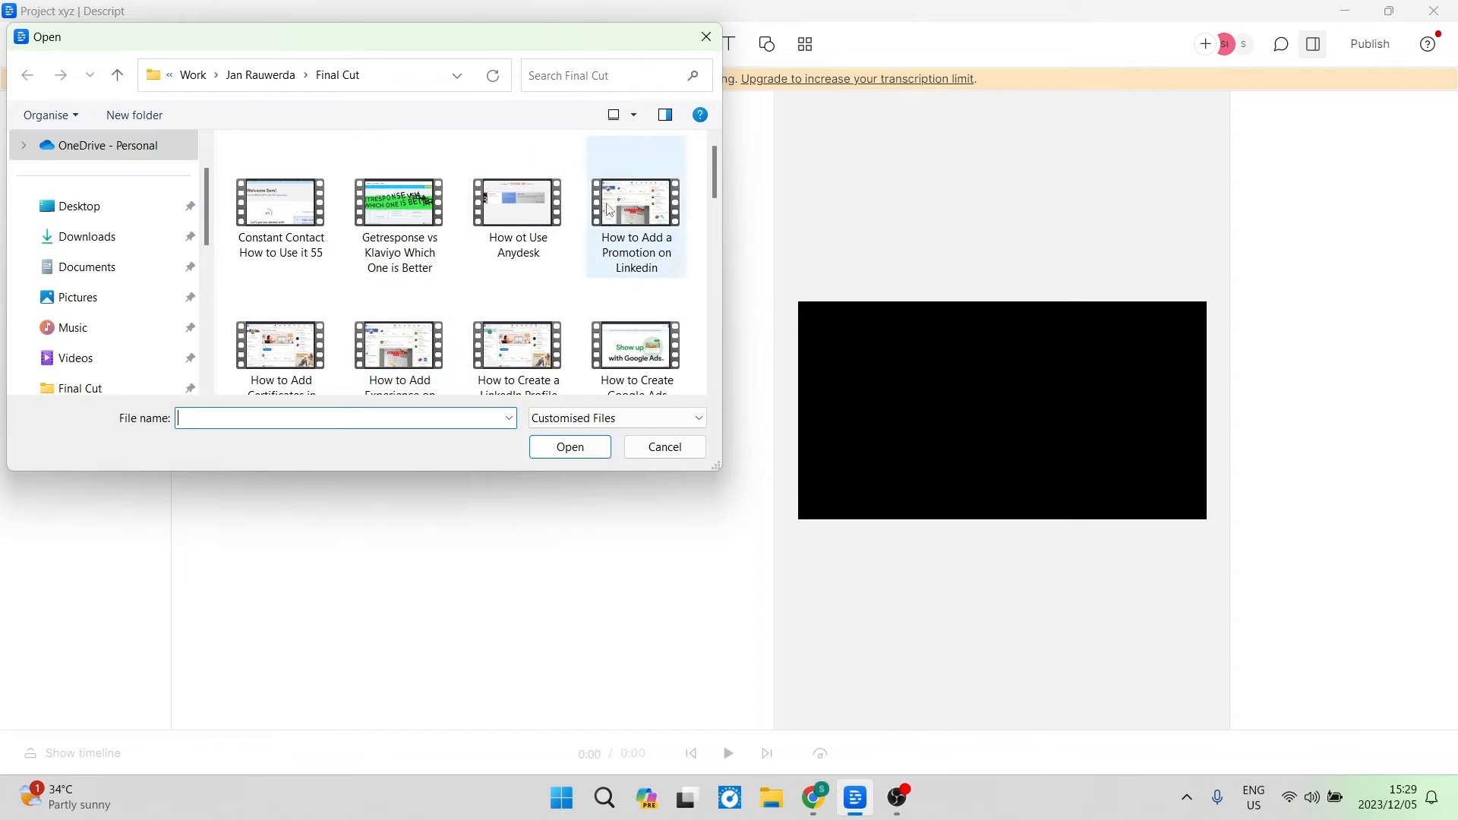
click(516, 221)
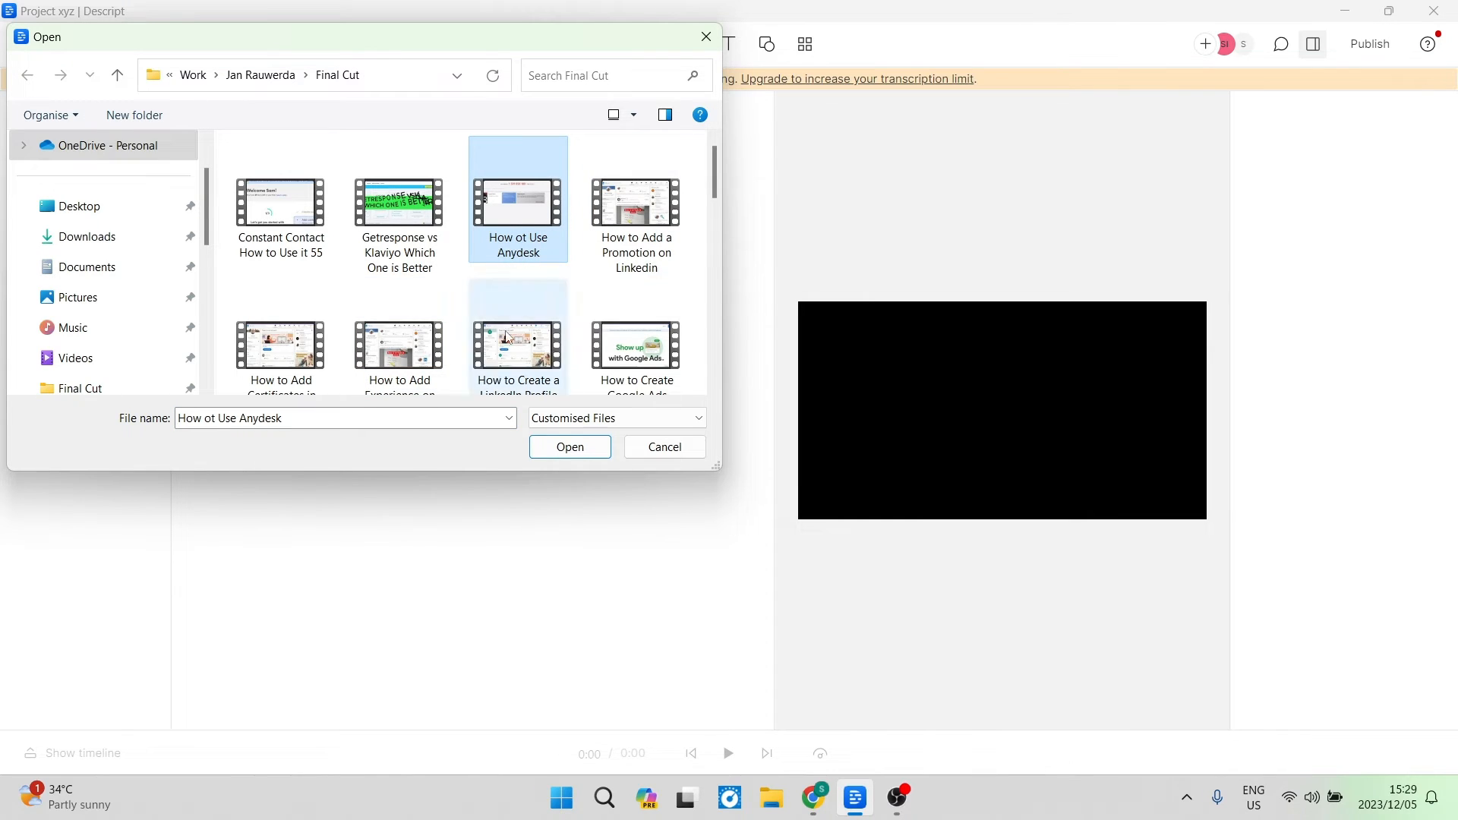
click(570, 448)
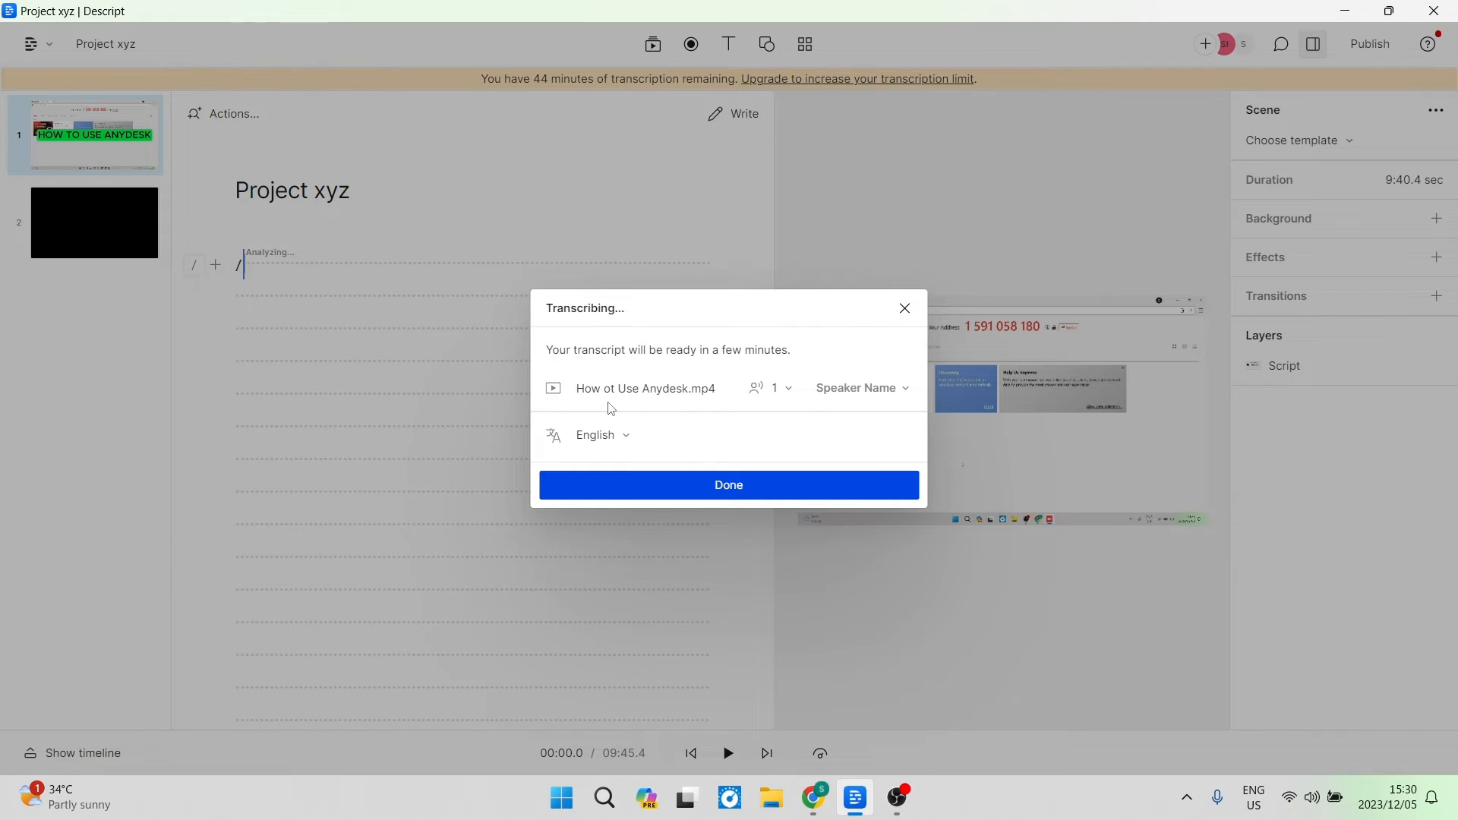
Name the single transcript speaker with the narrator's name and confirm the transcription settings.
click(790, 393)
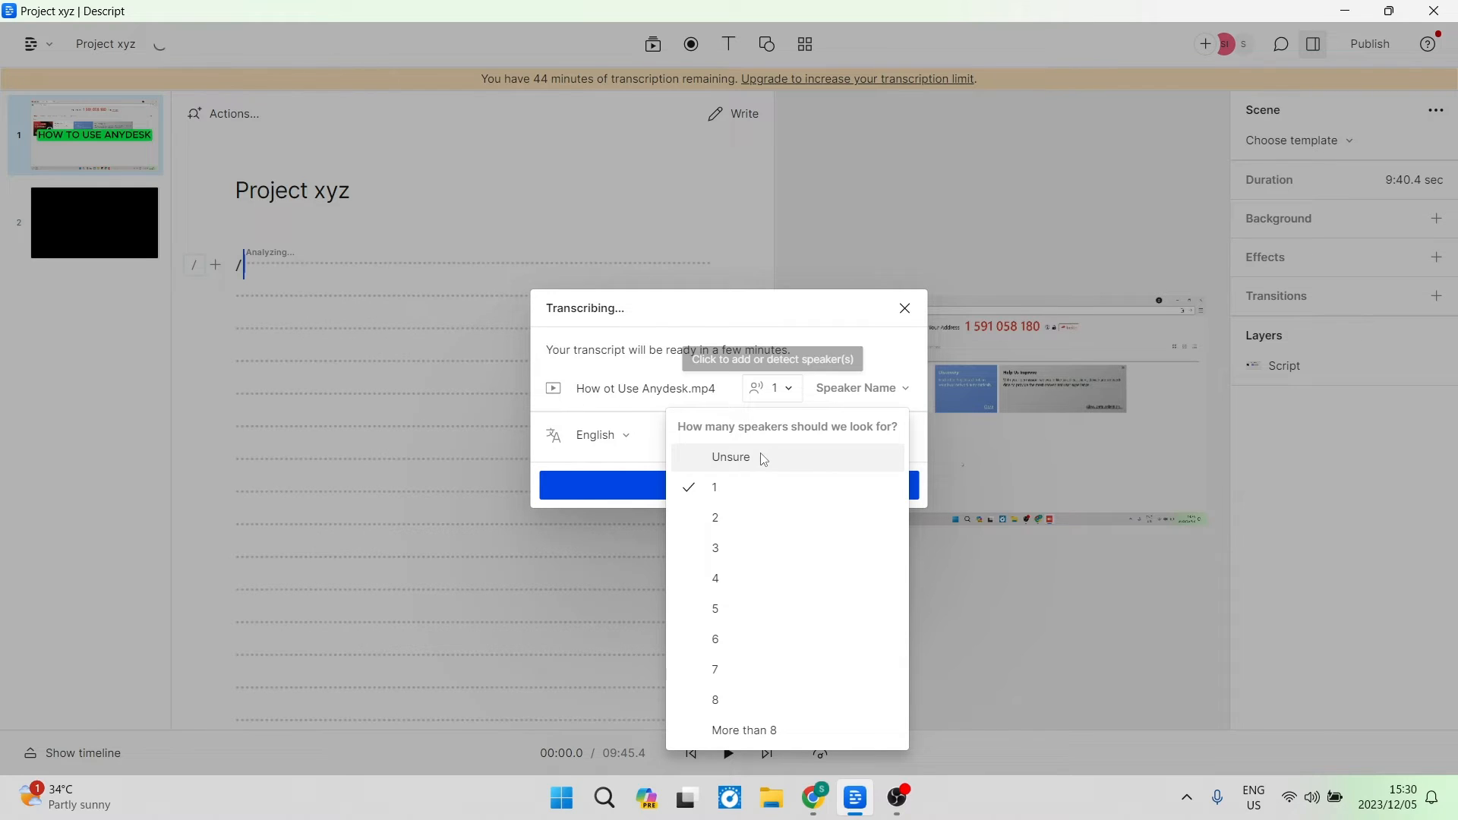
click(886, 396)
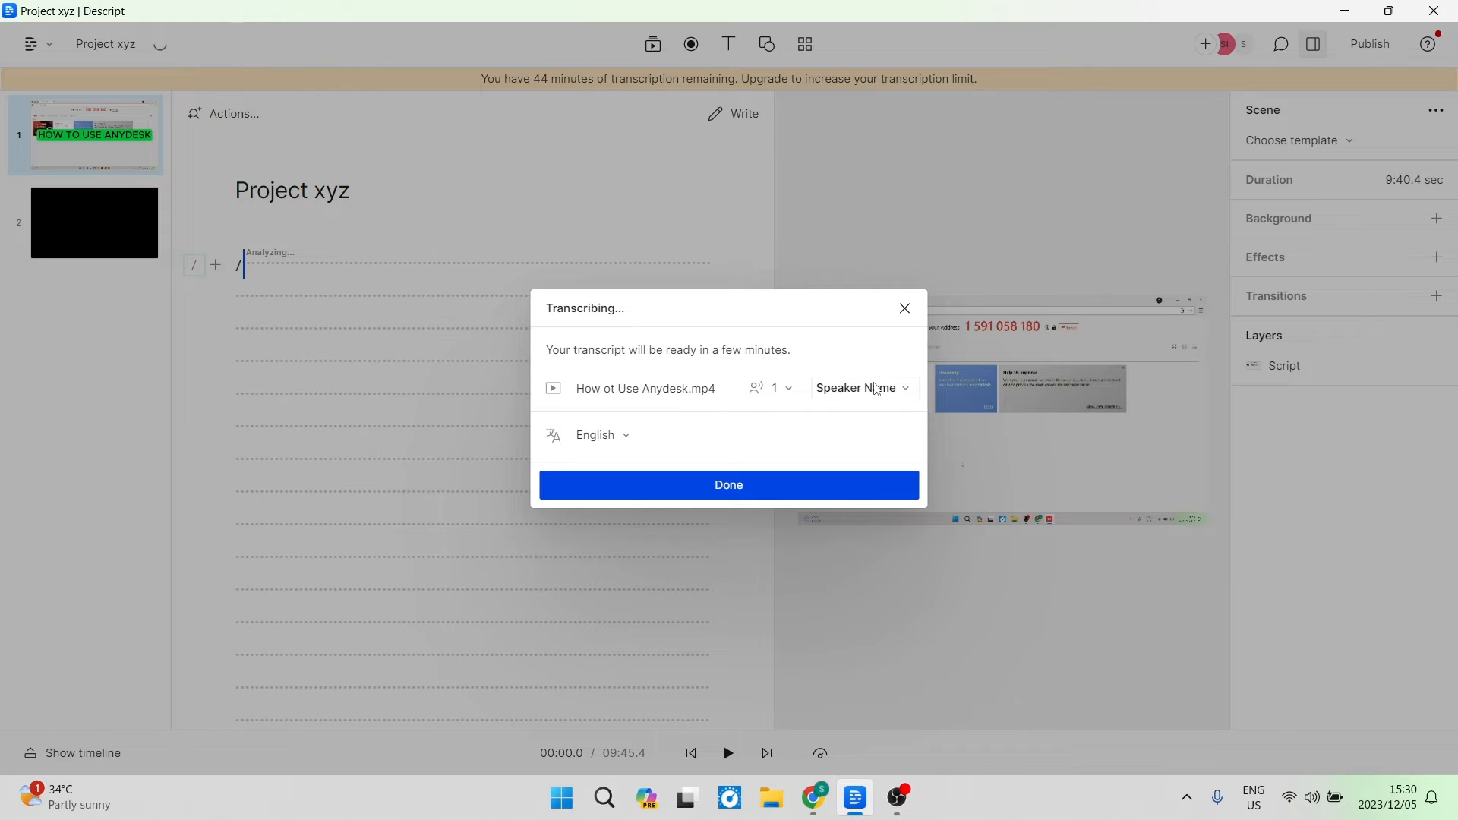
click(877, 389)
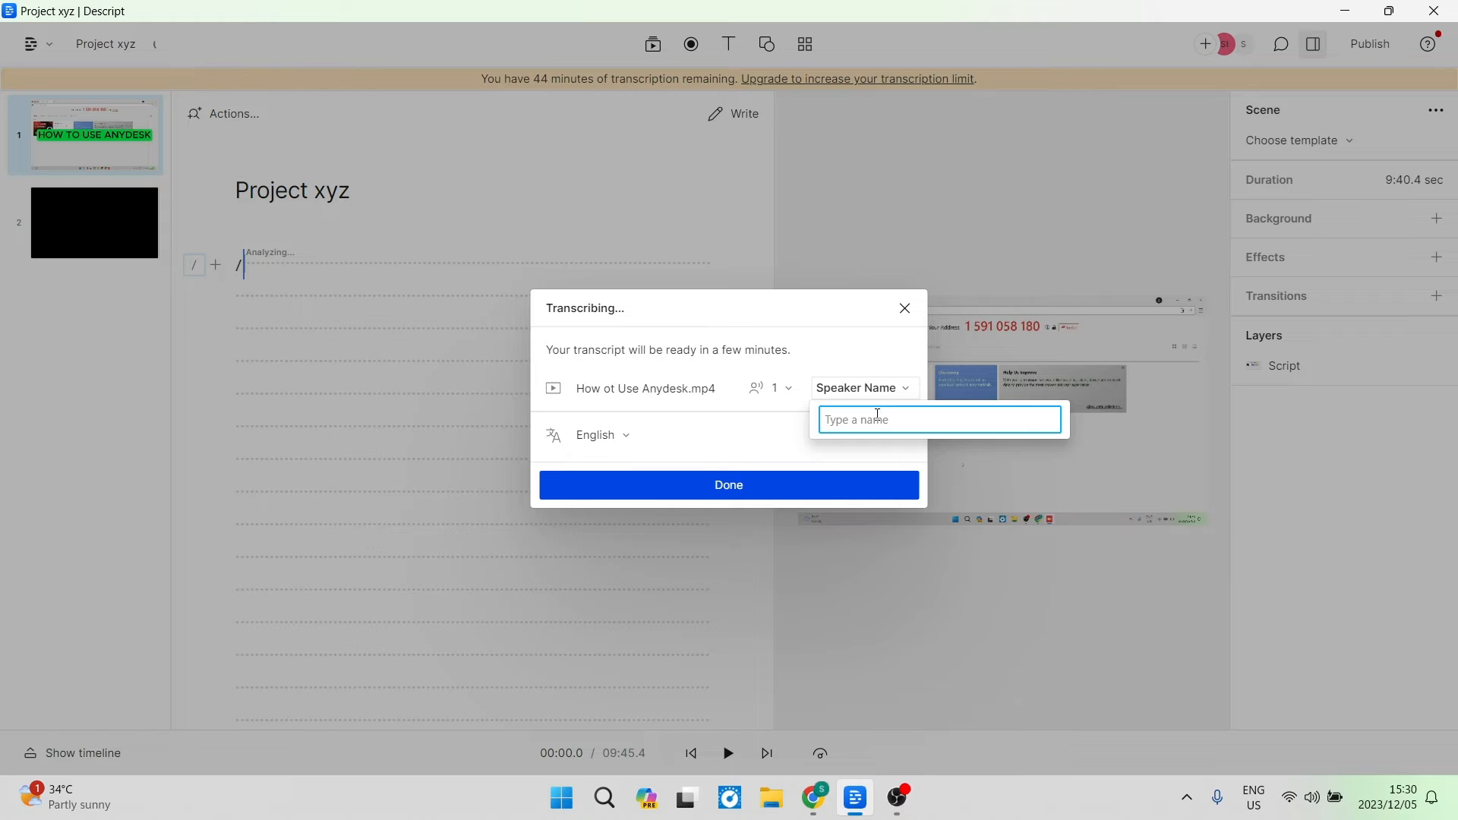
text(Sam)
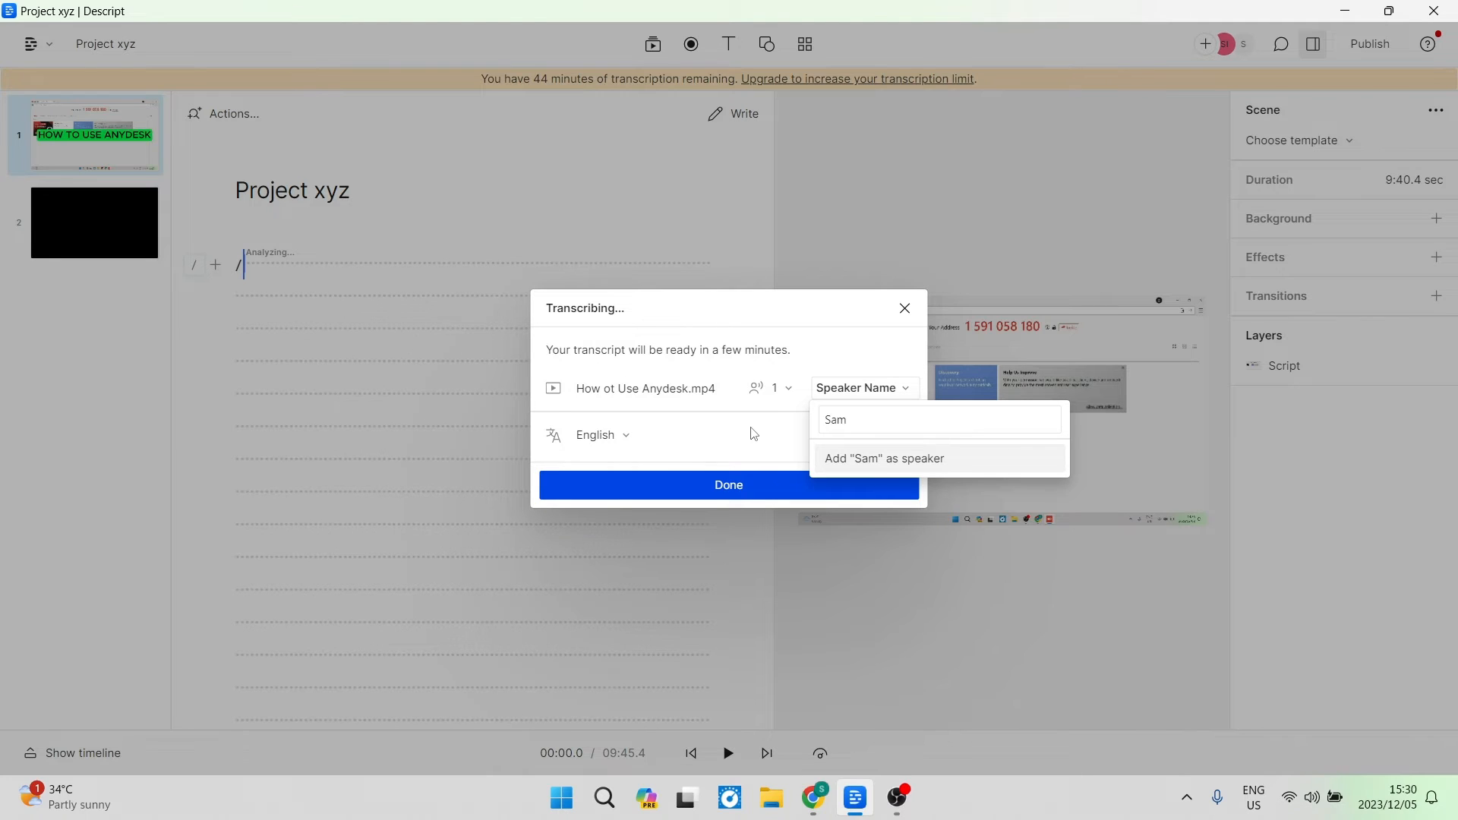
key(Return)
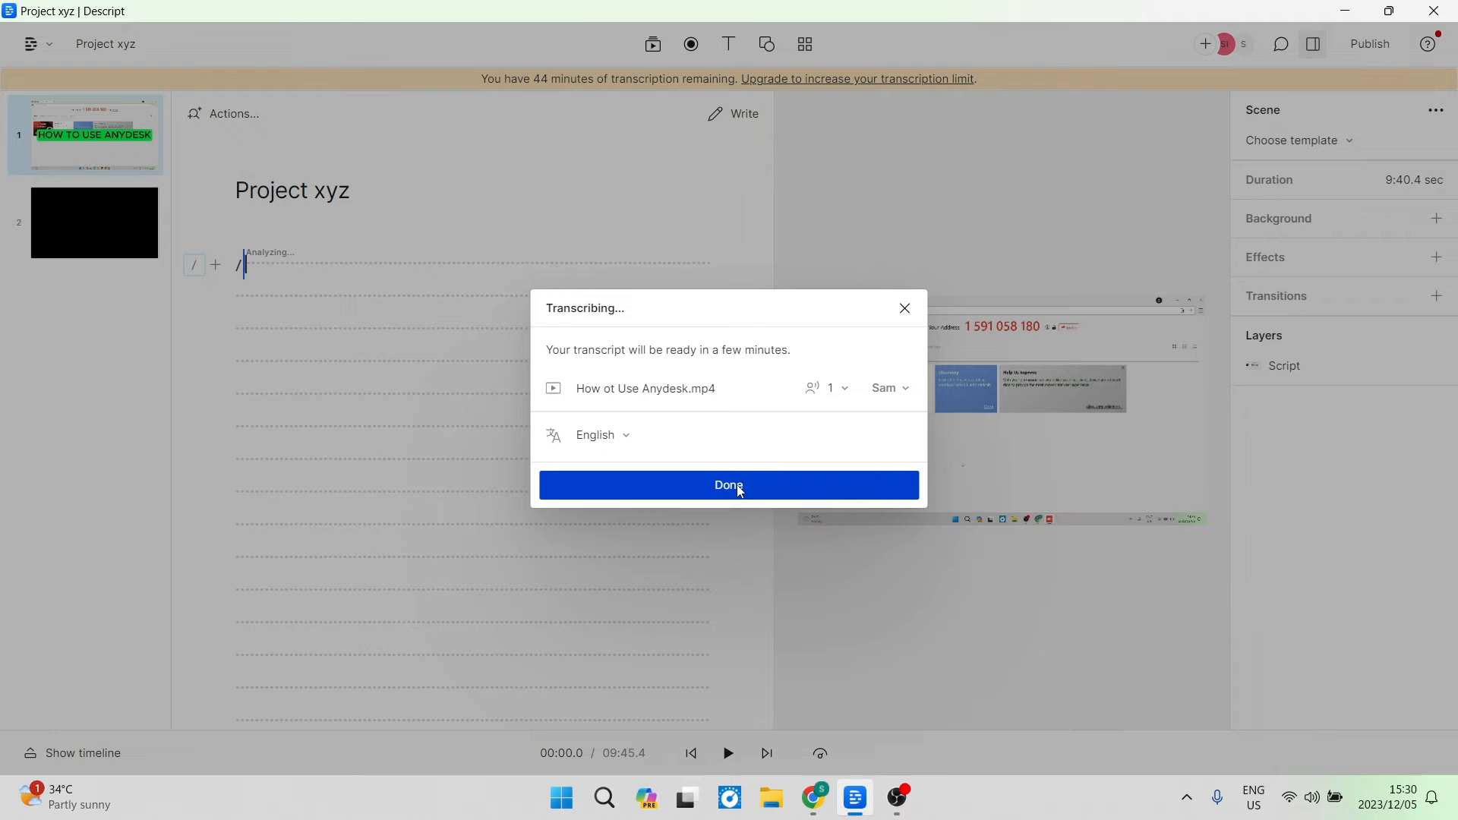
click(741, 491)
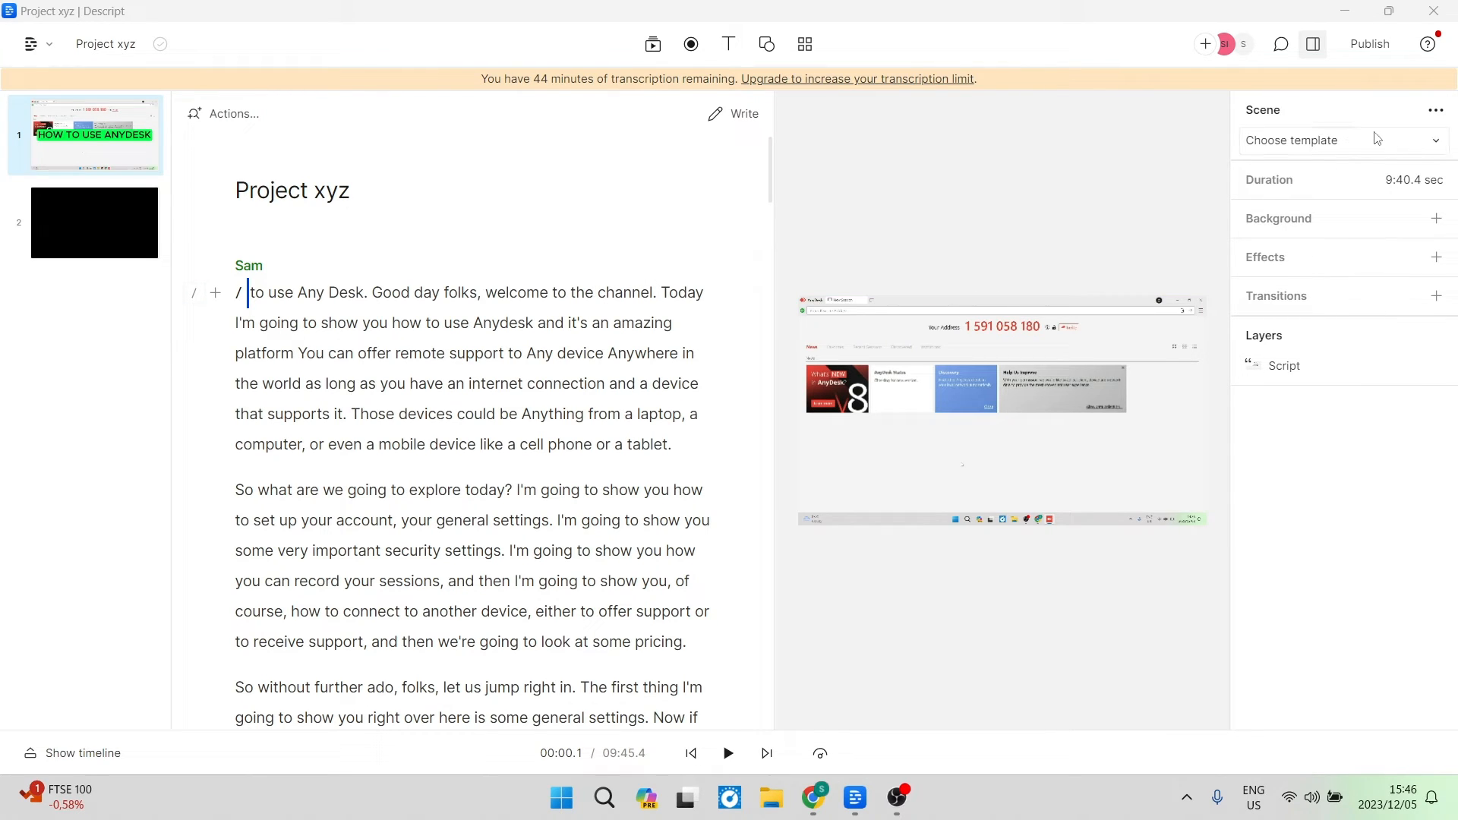
Browse the scene template gallery and apply the Outline + green caption template to the scene.
click(1436, 144)
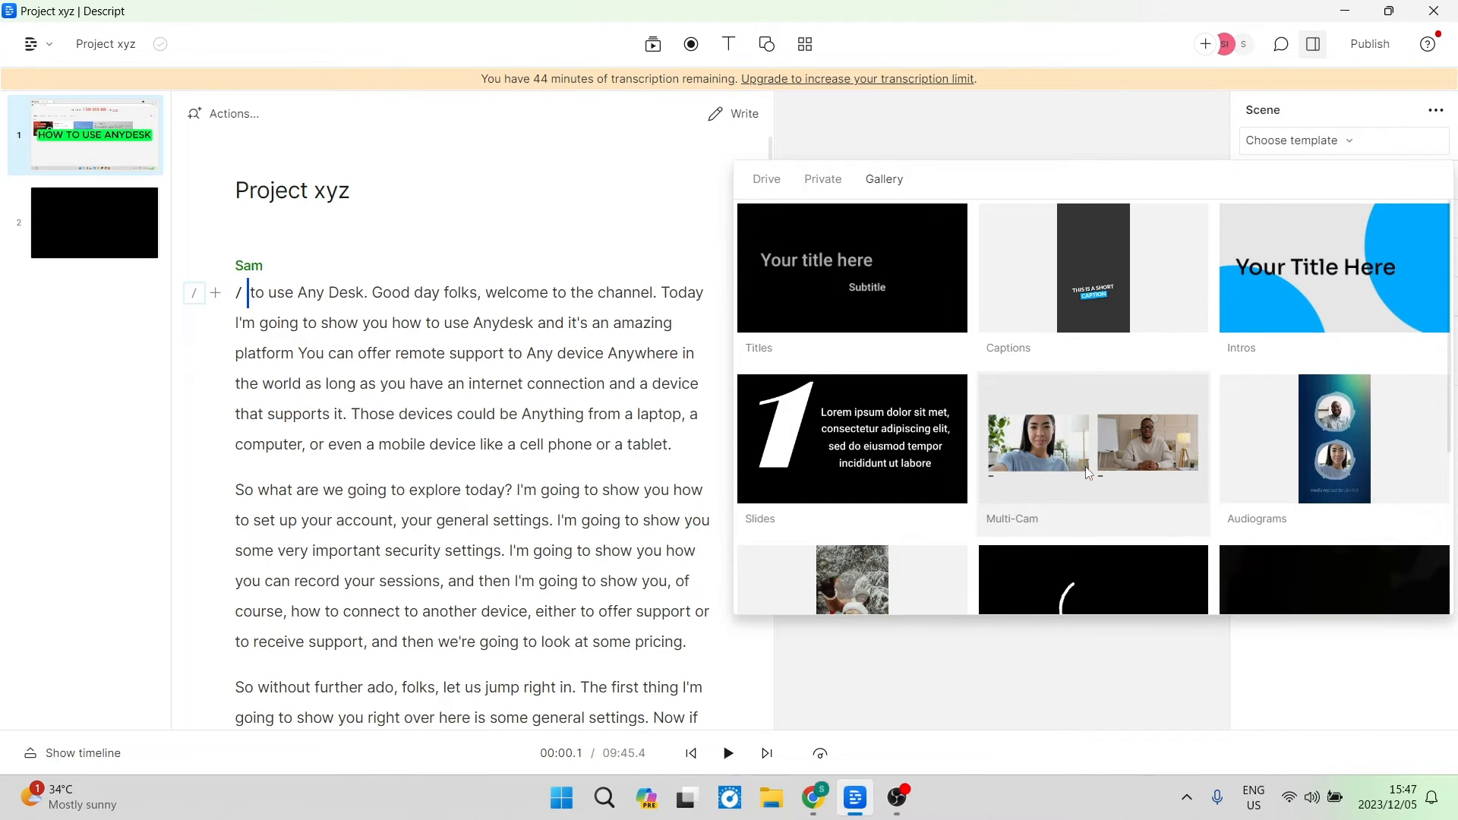
scroll(1086, 467, down, 1)
scroll(1053, 454, up, 1)
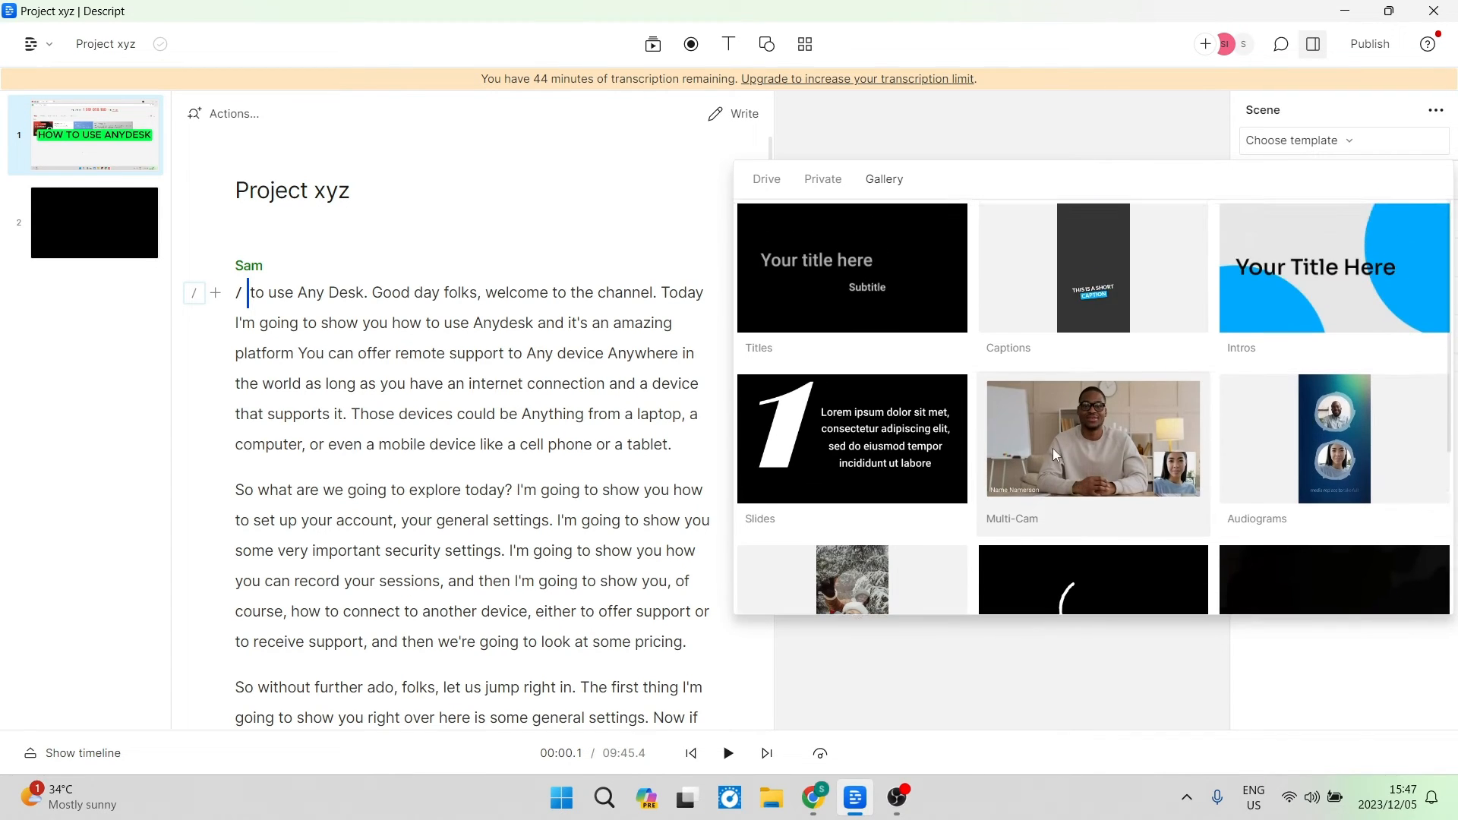
scroll(1053, 448, down, 3)
scroll(1051, 448, up, 3)
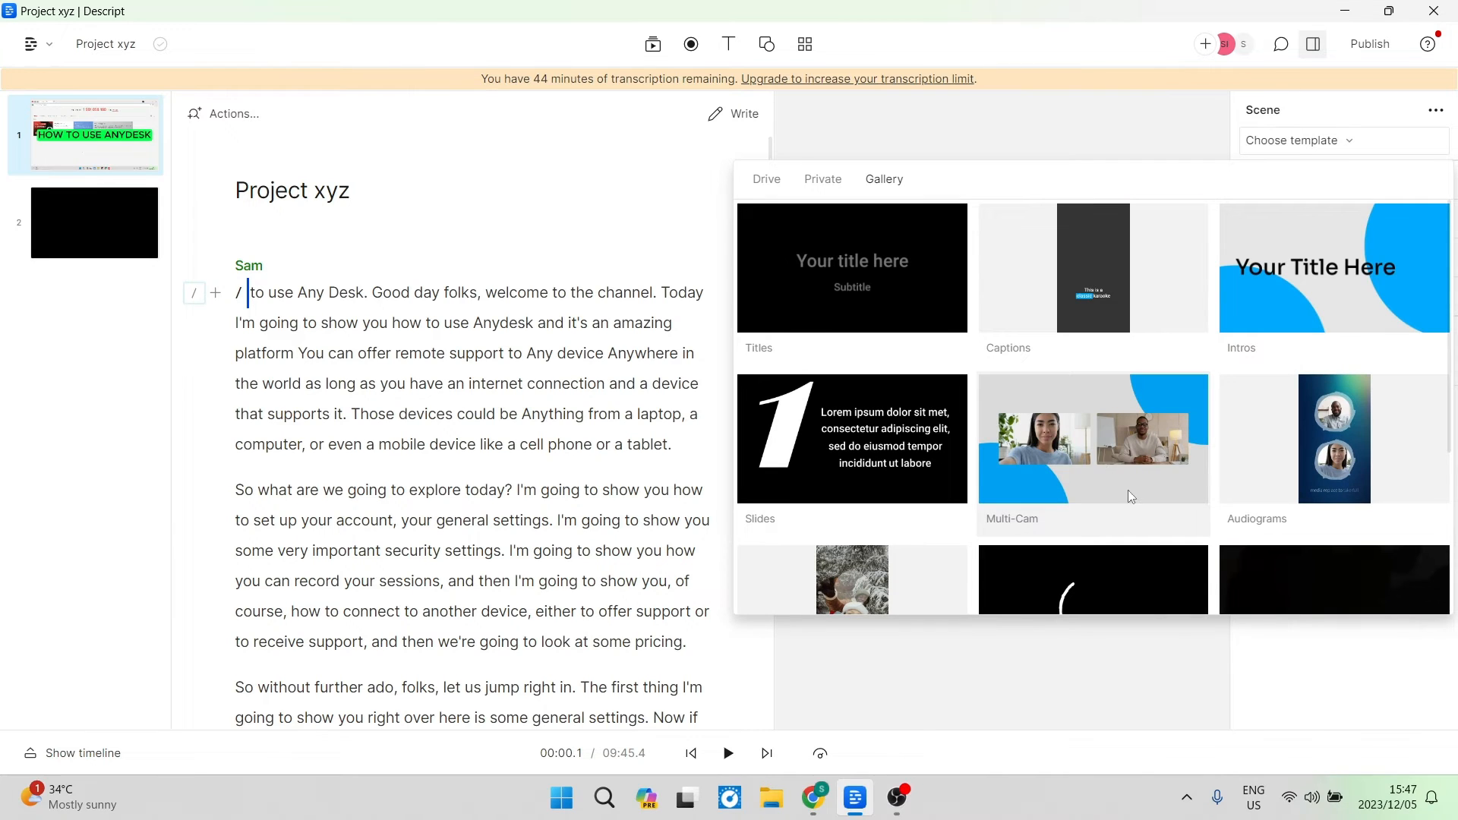
click(1123, 248)
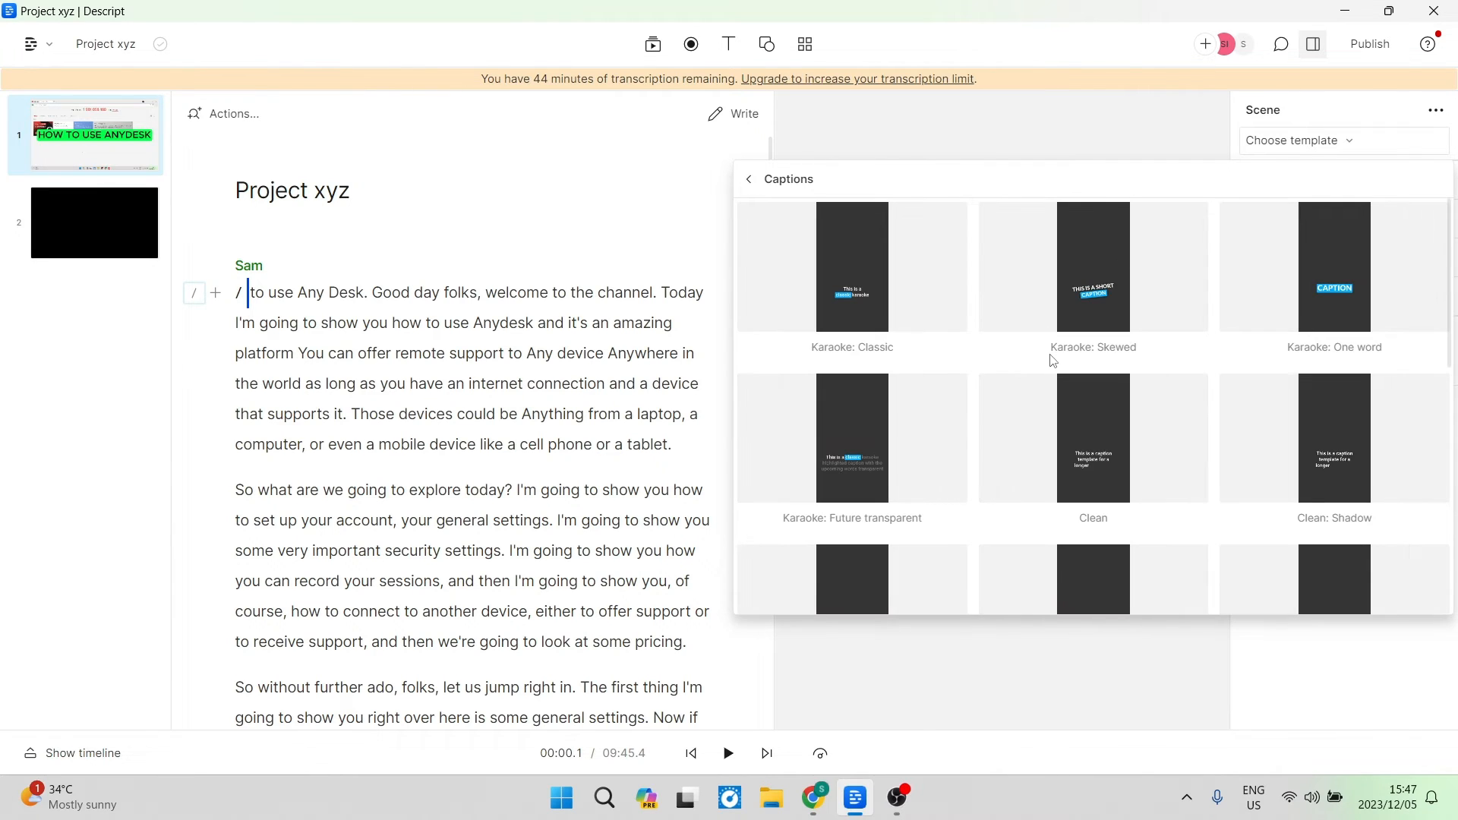
scroll(1046, 369, down, 6)
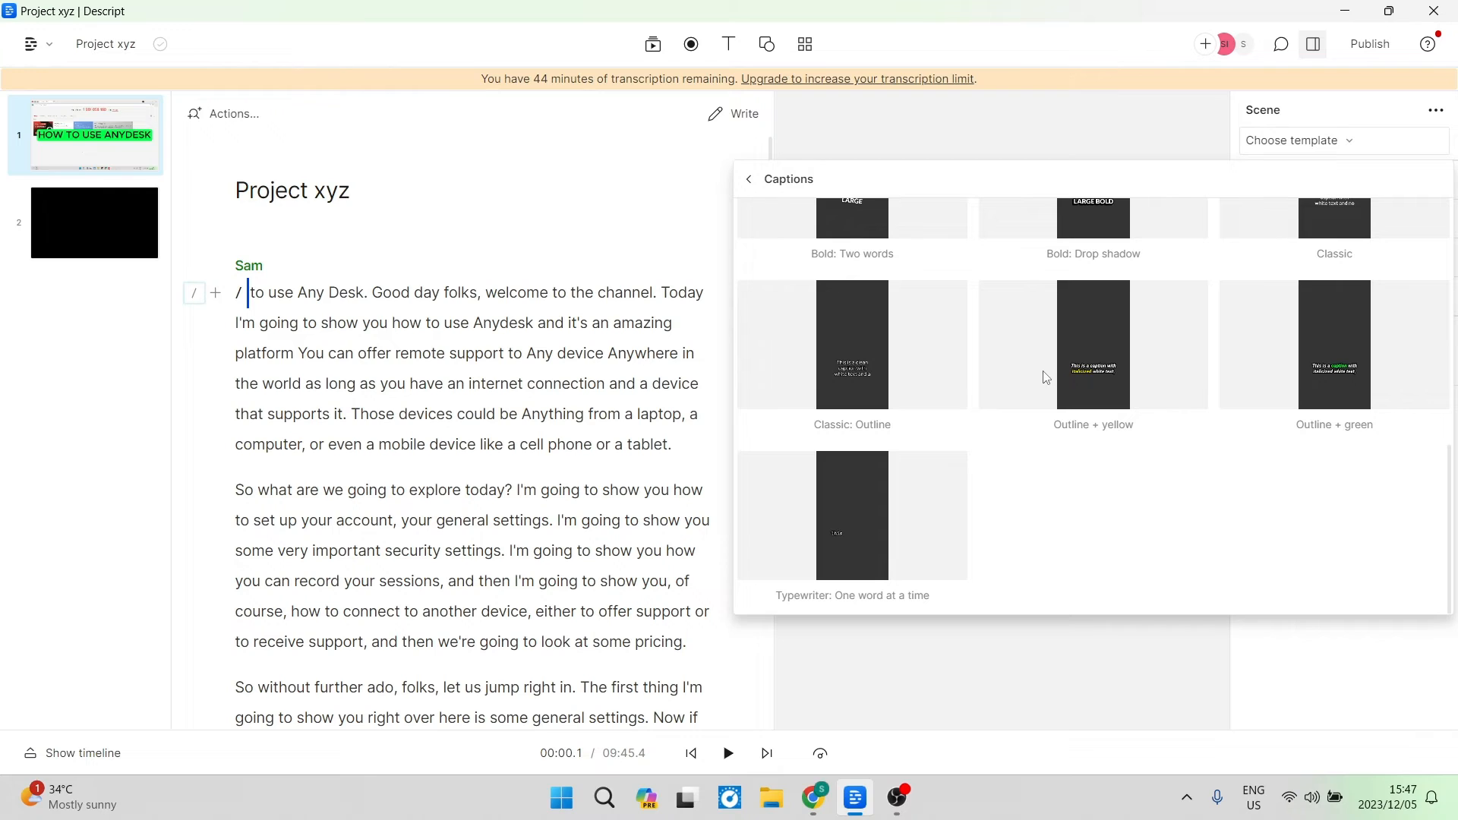
scroll(1111, 560, up, 4)
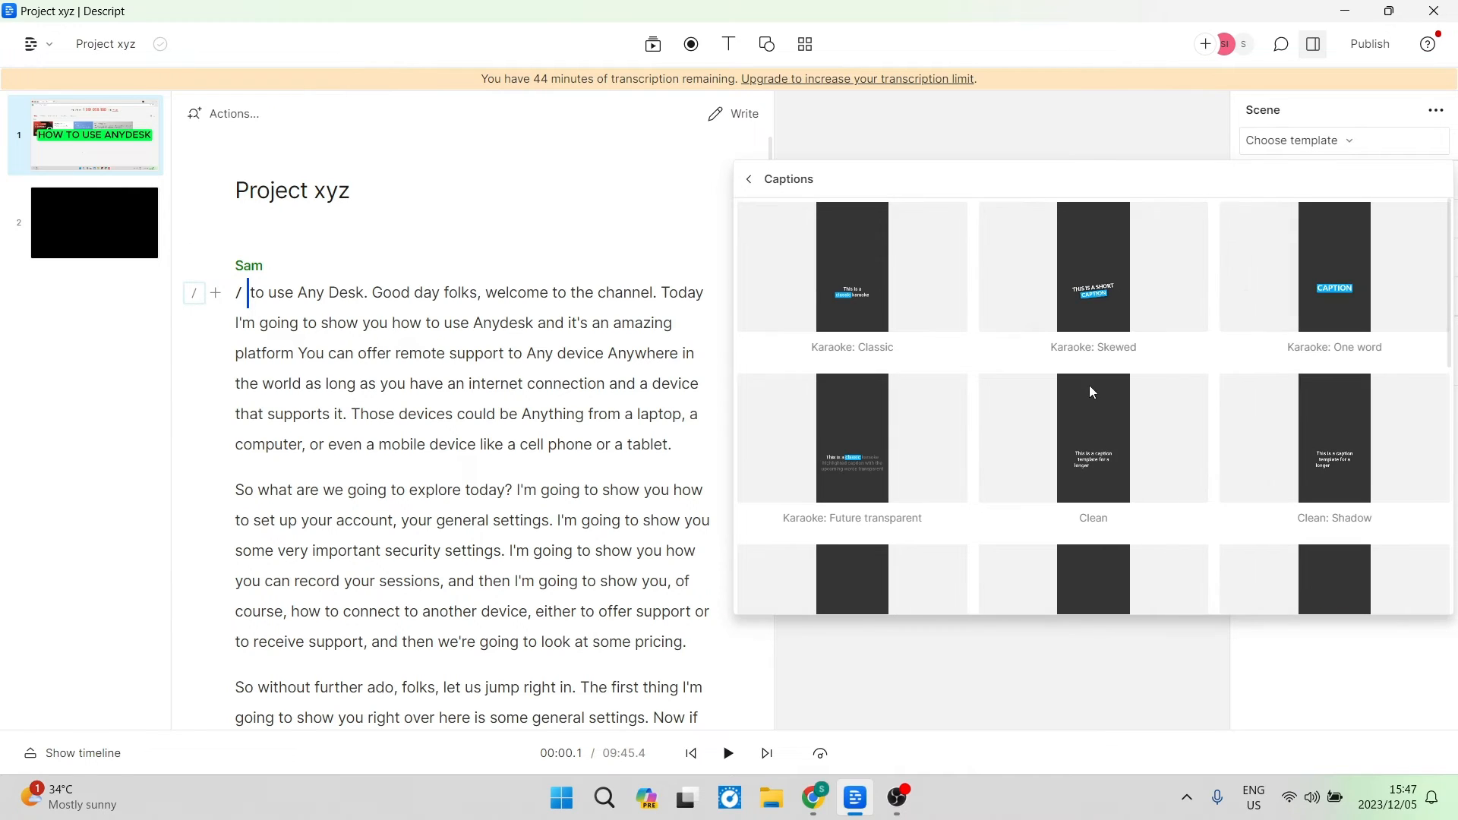
scroll(1089, 385, down, 6)
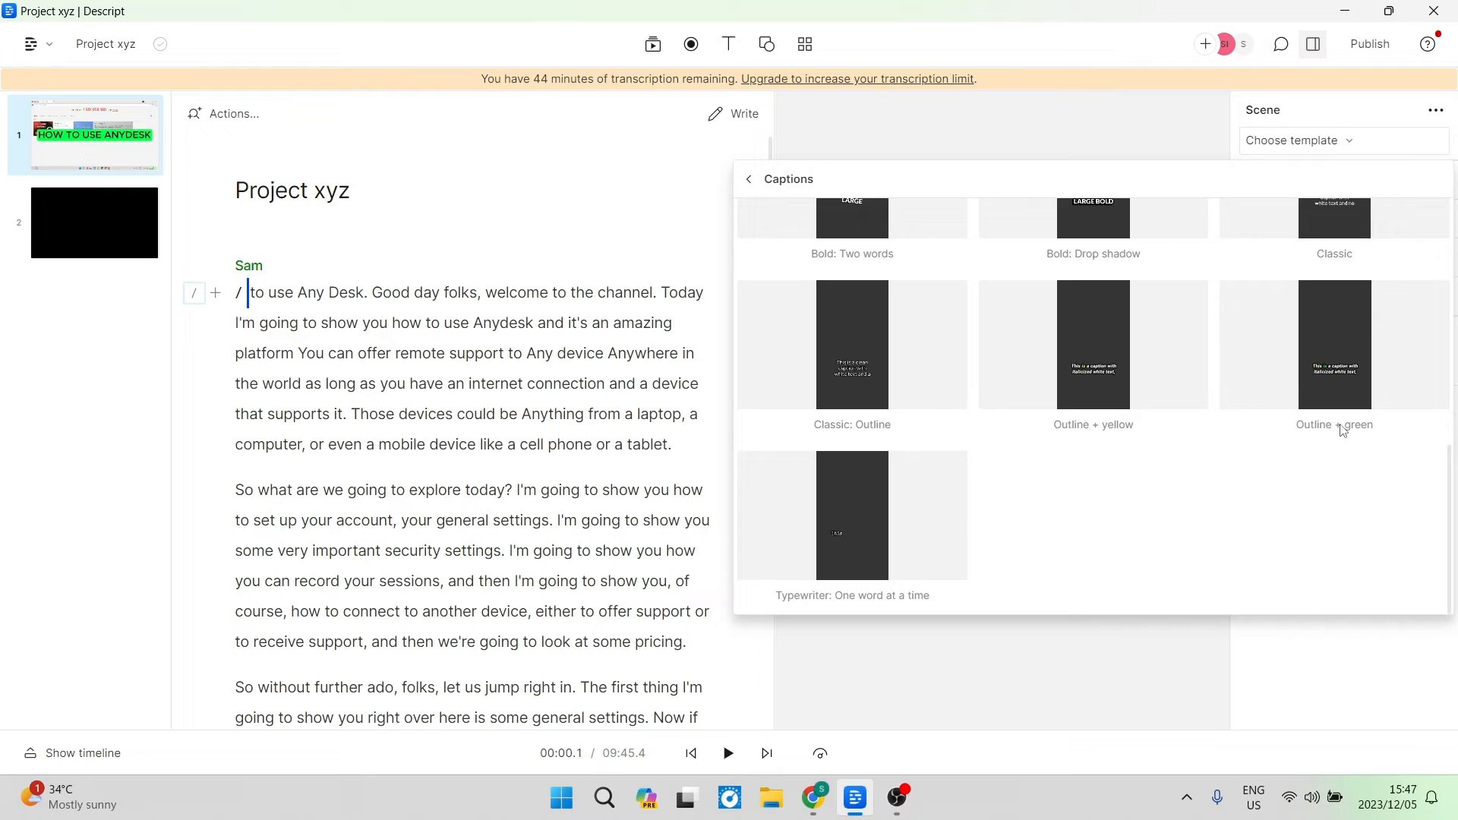
click(1324, 332)
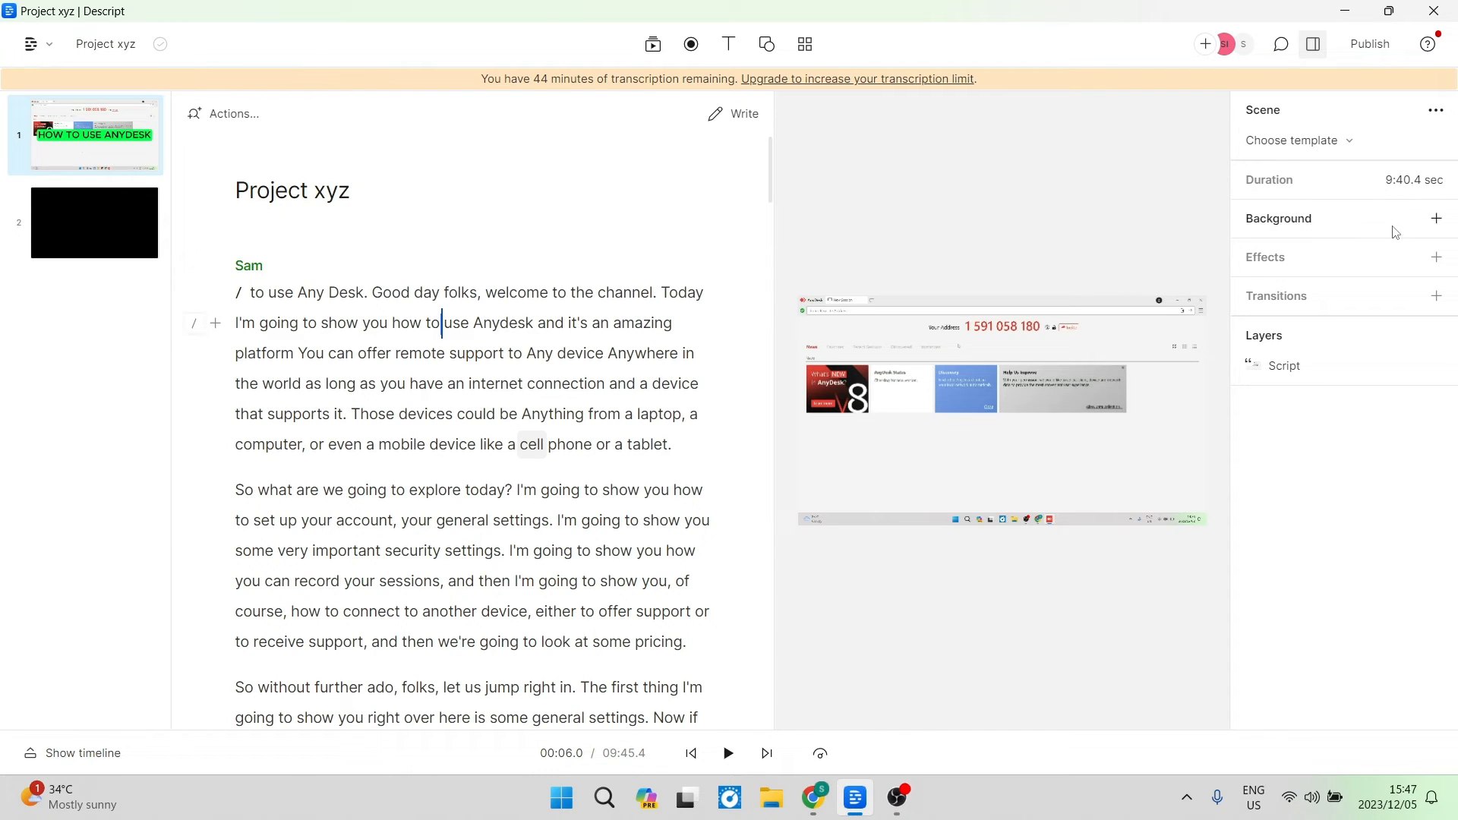
Add a scene background and set its colour to red (ff0000).
click(1436, 220)
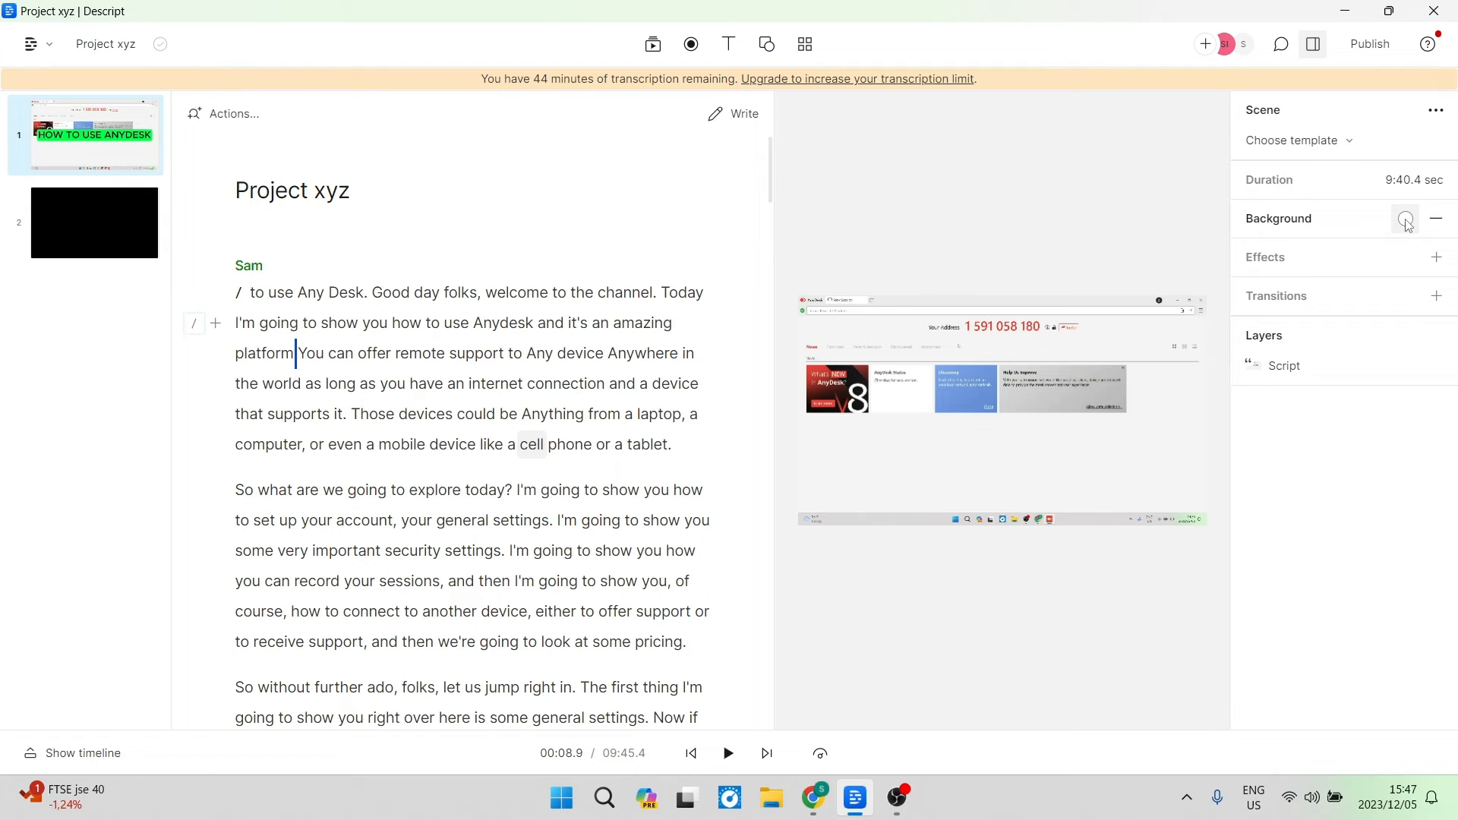
click(1406, 221)
click(1338, 413)
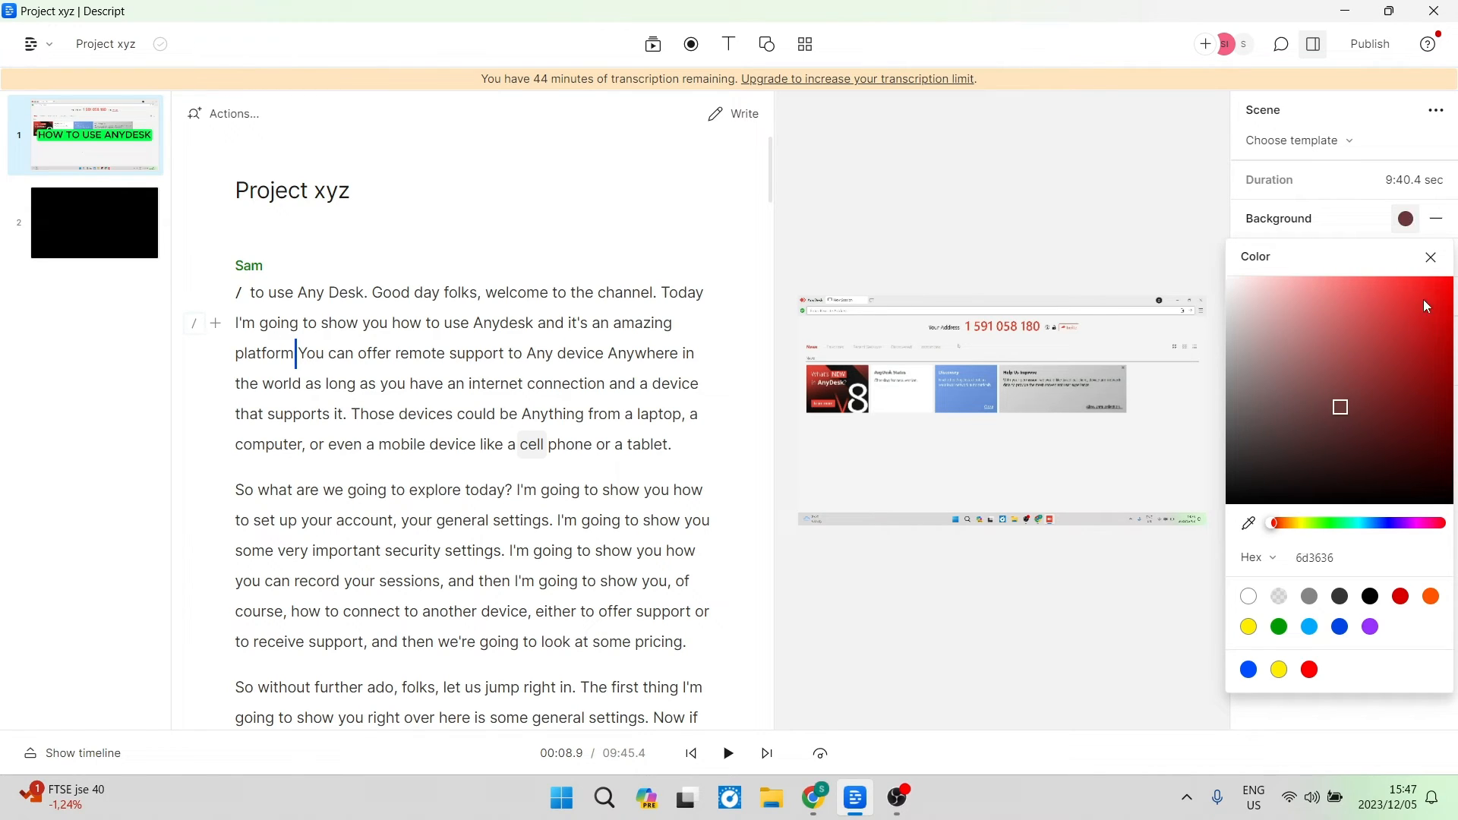
click(1425, 296)
click(1310, 669)
click(1431, 257)
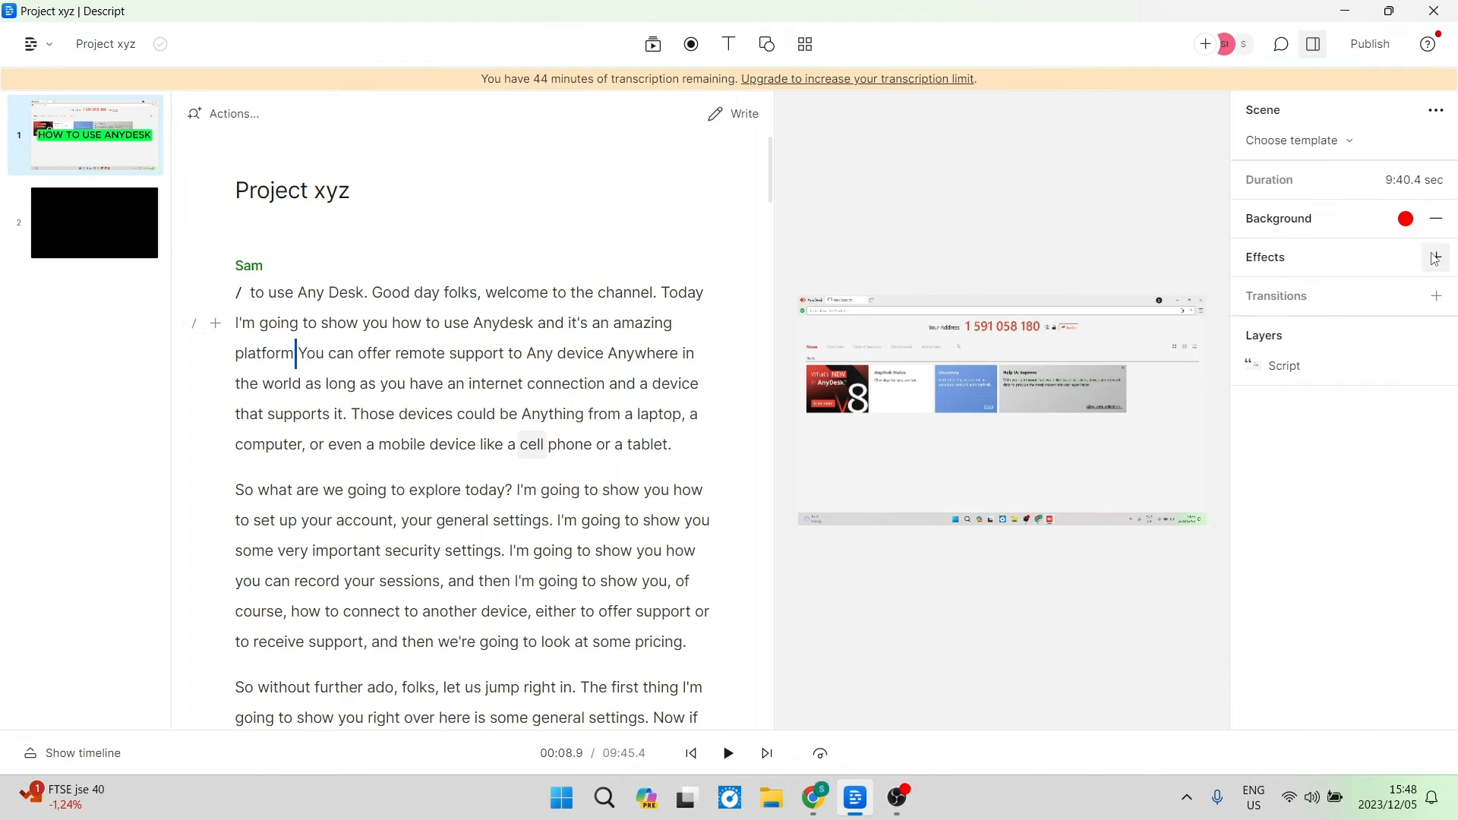
Examine the available scene effects and the in and out transition options.
click(1296, 262)
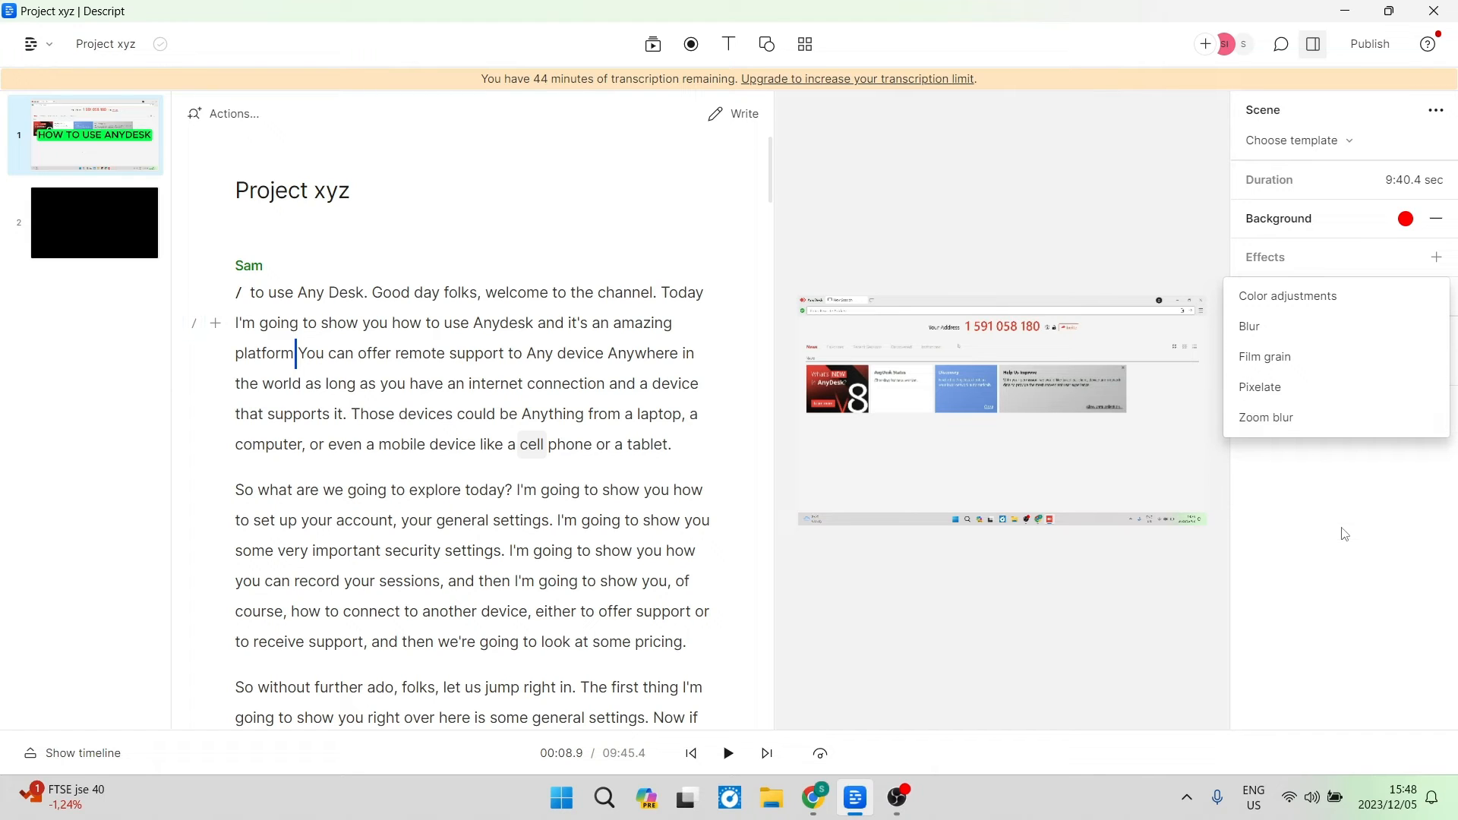
click(1436, 296)
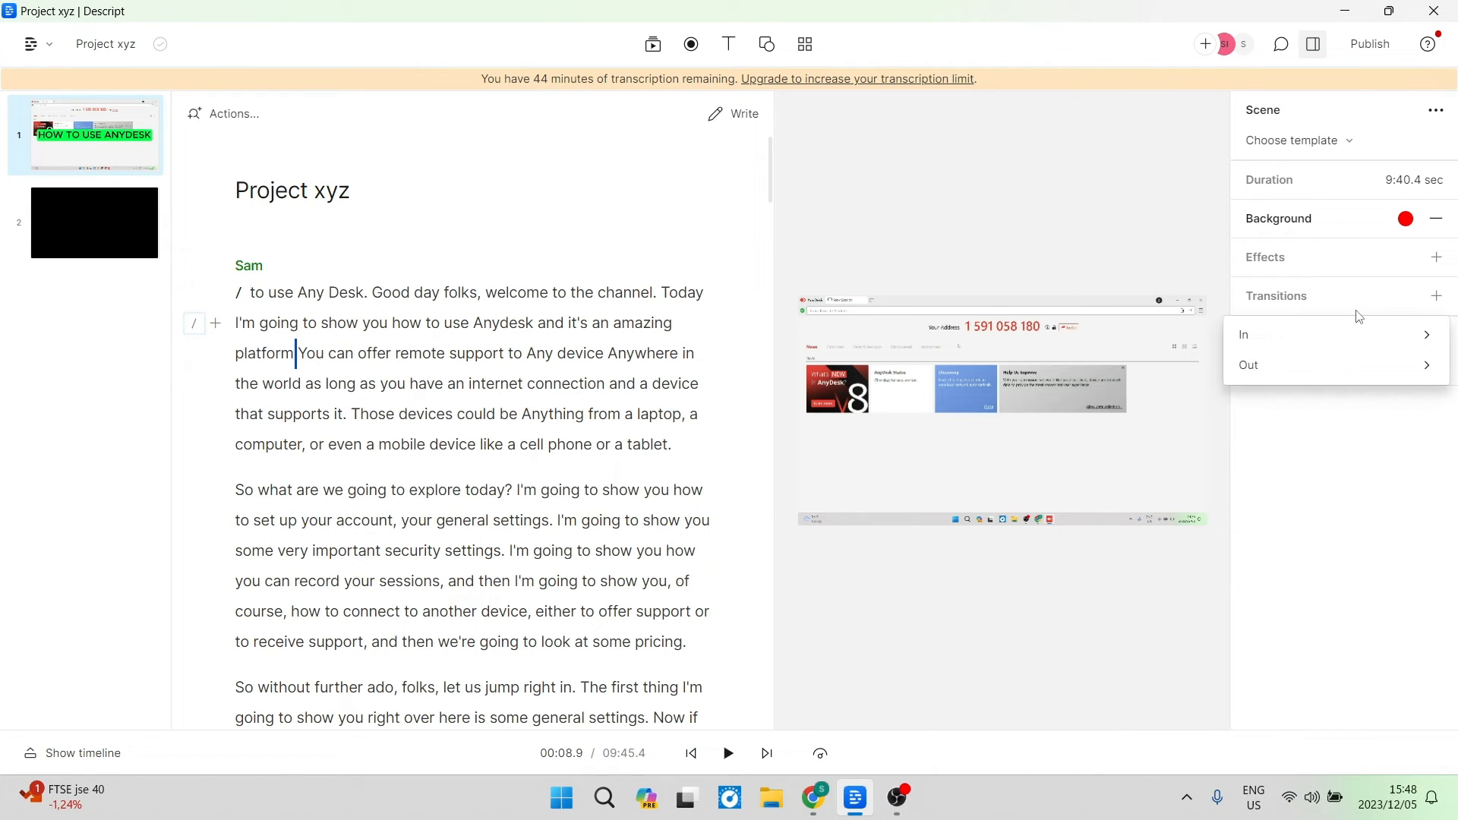
mouse_move(1372, 332)
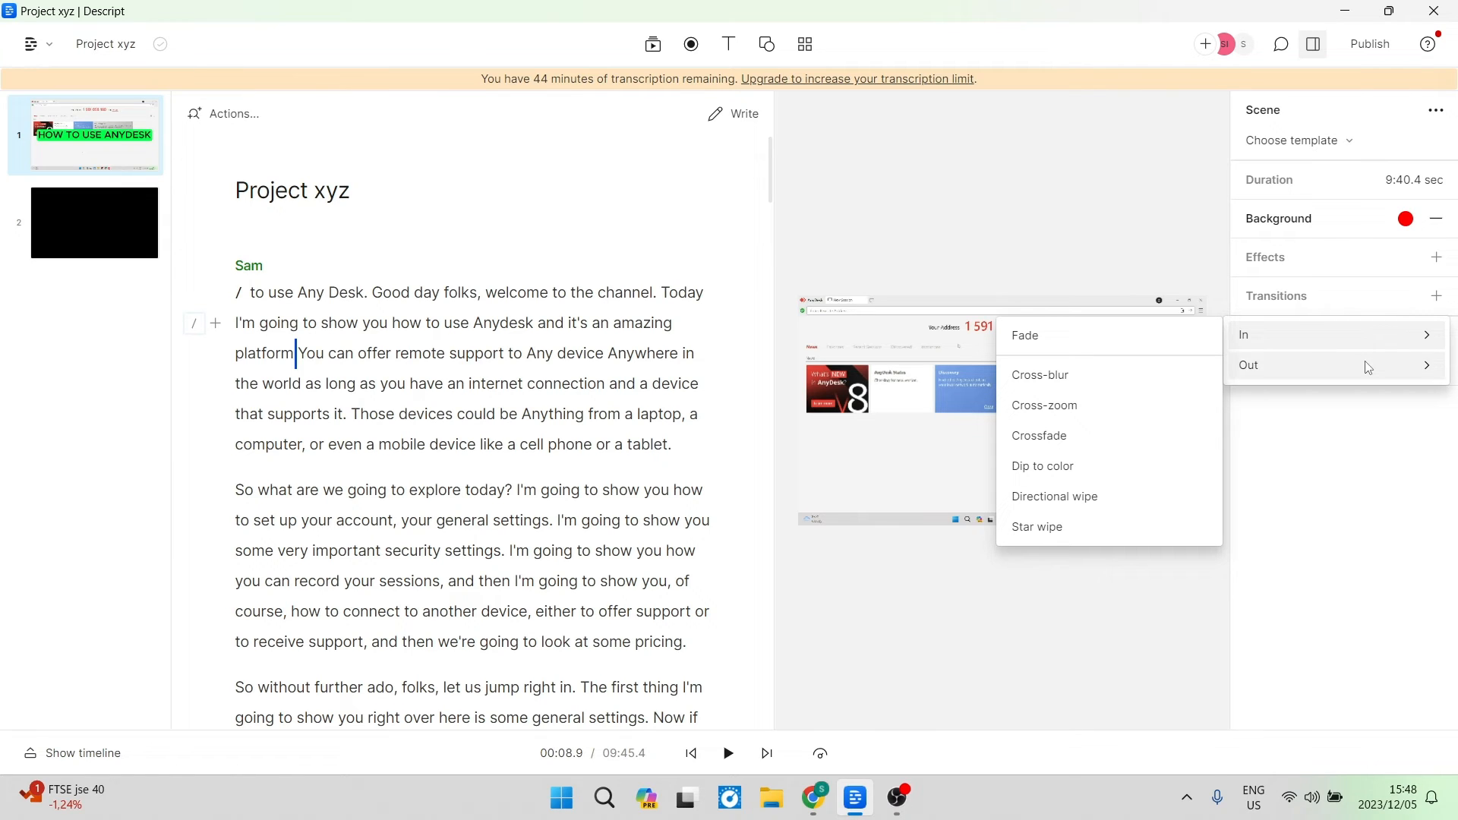
mouse_move(1370, 369)
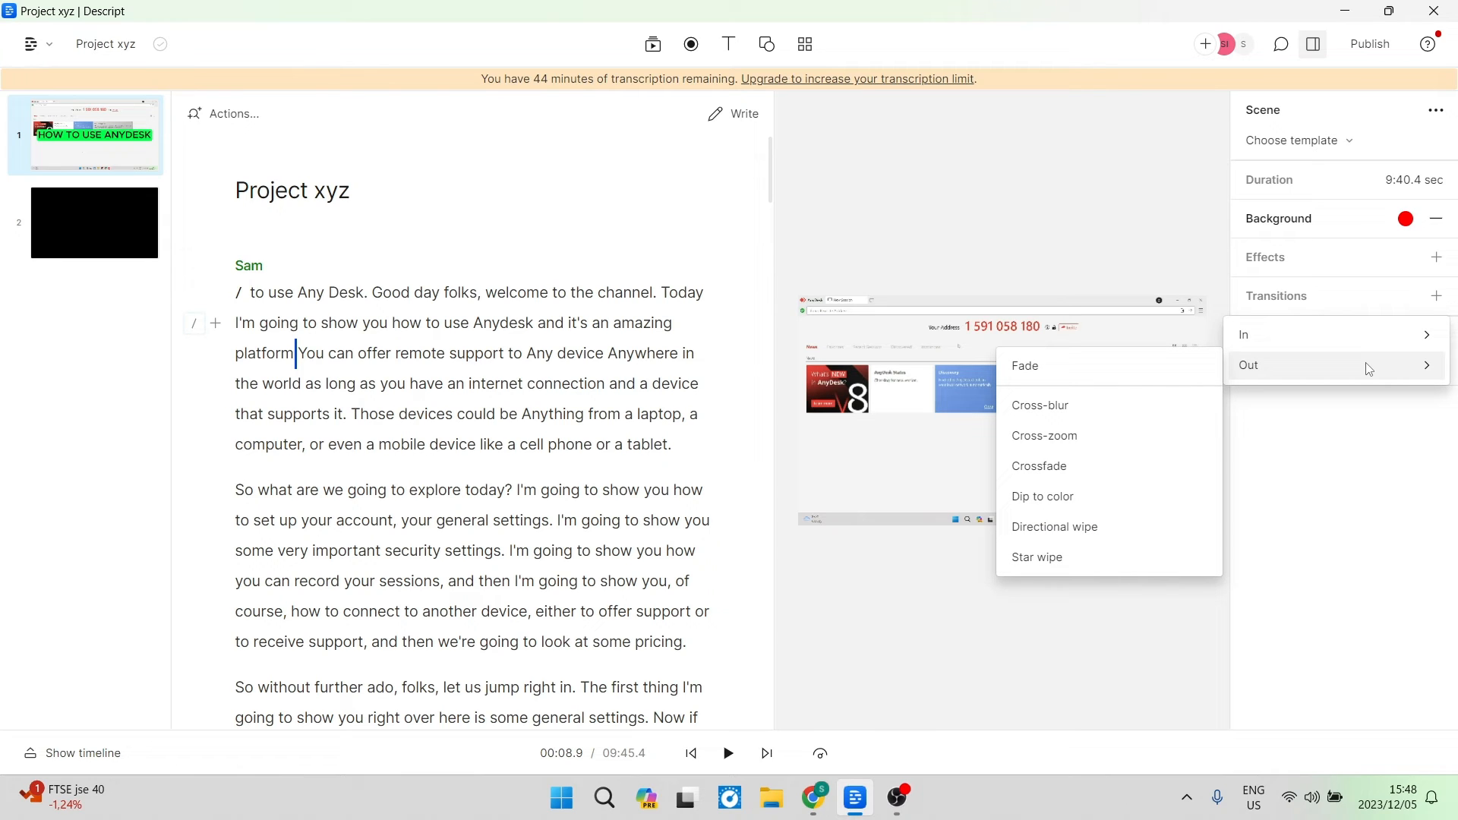
click(1365, 536)
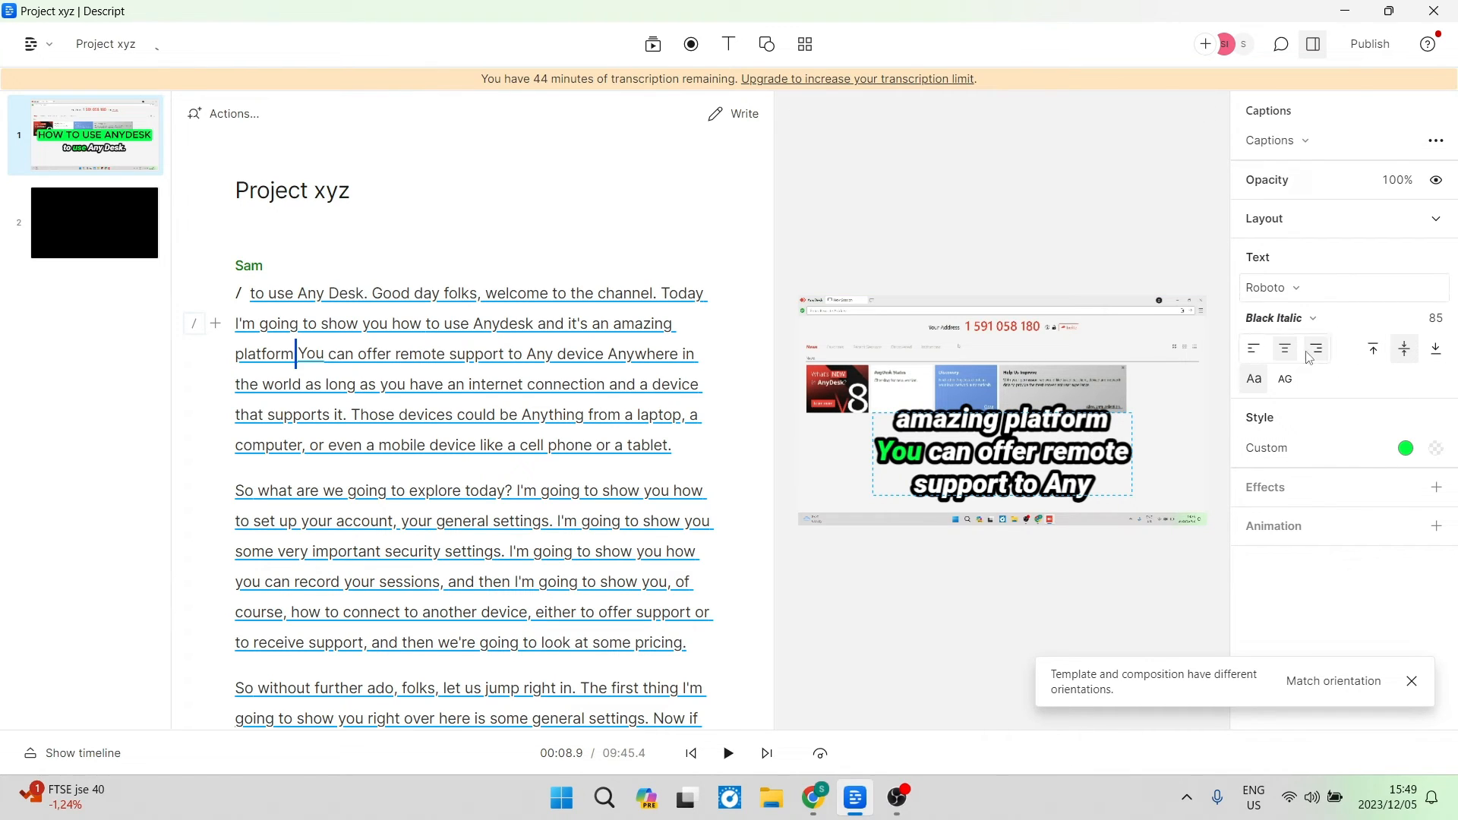
Check the caption layout settings and change the caption font to Lora.
click(1448, 218)
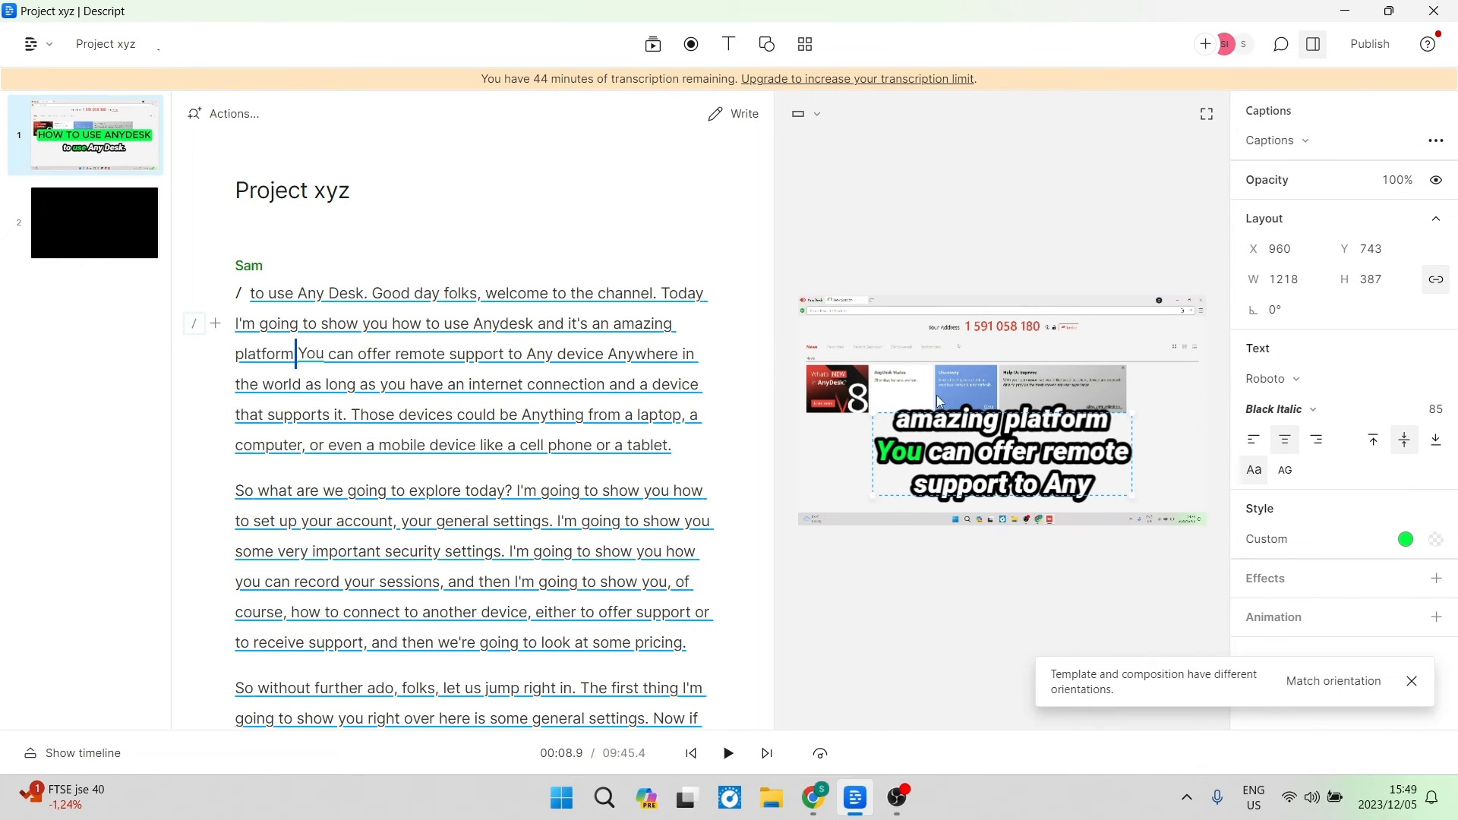
click(1443, 226)
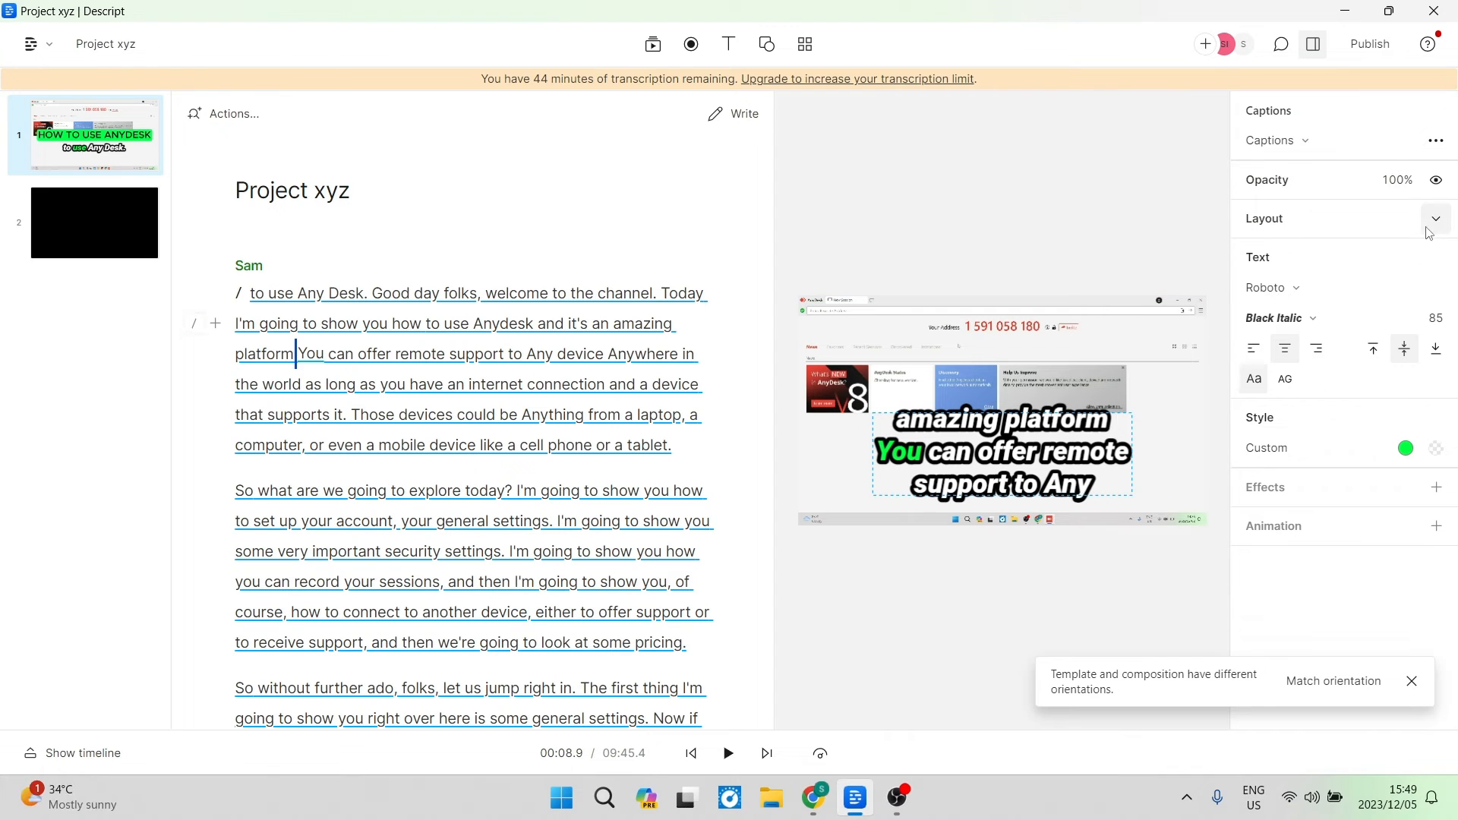
click(1289, 290)
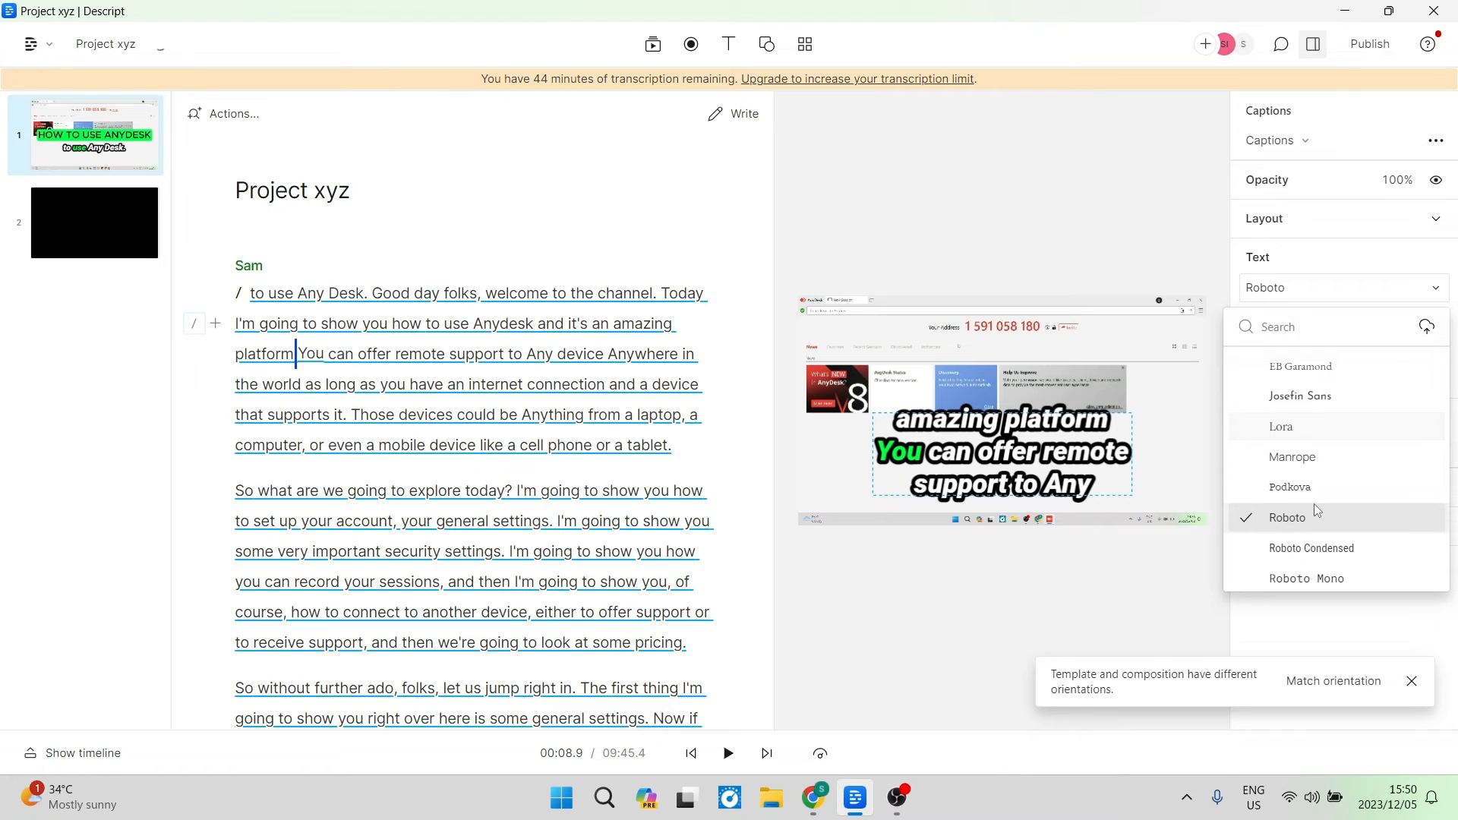
click(1284, 427)
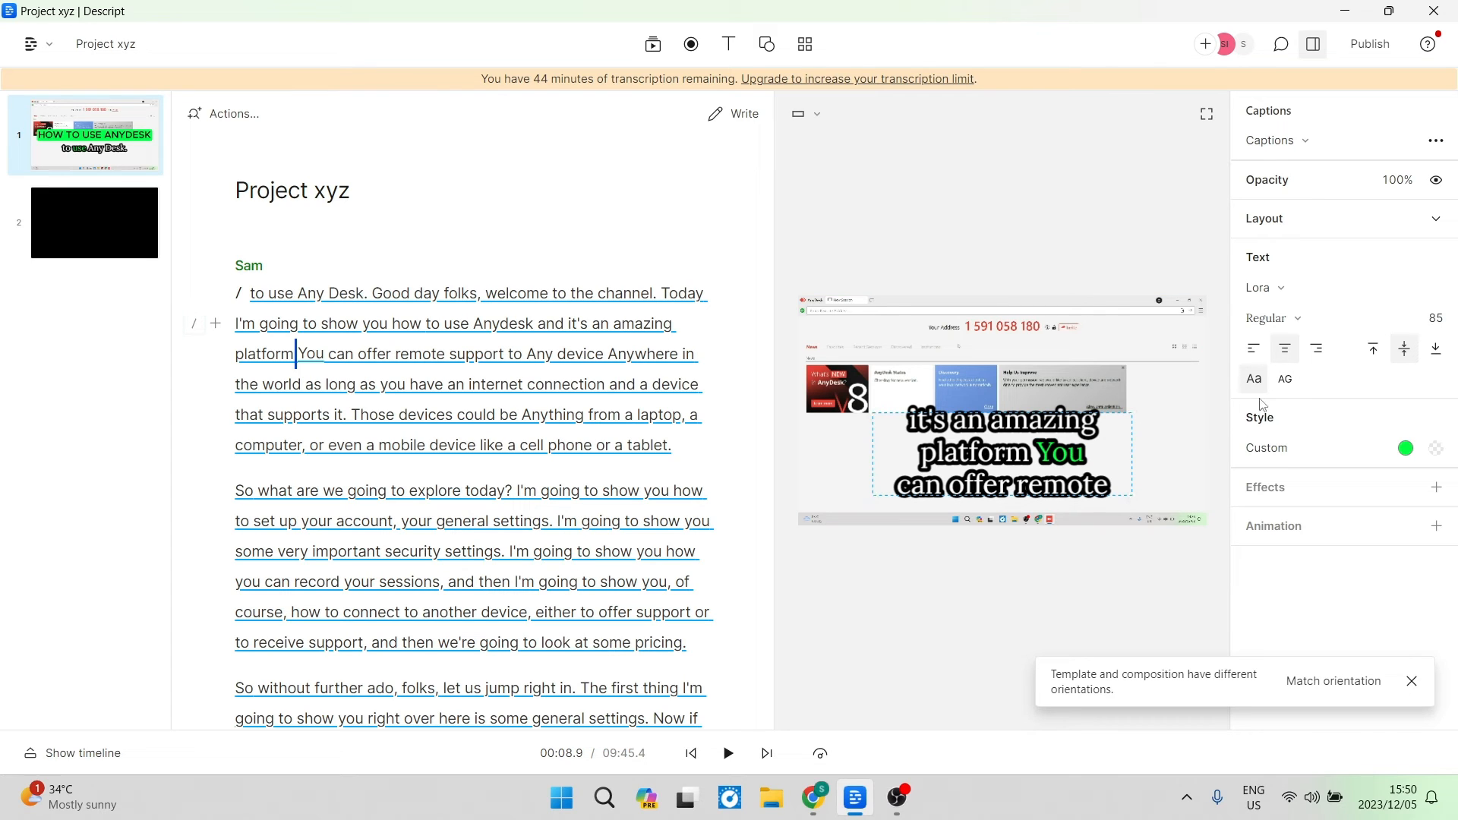
Switch the caption text to uppercase and back to normal case.
click(1285, 379)
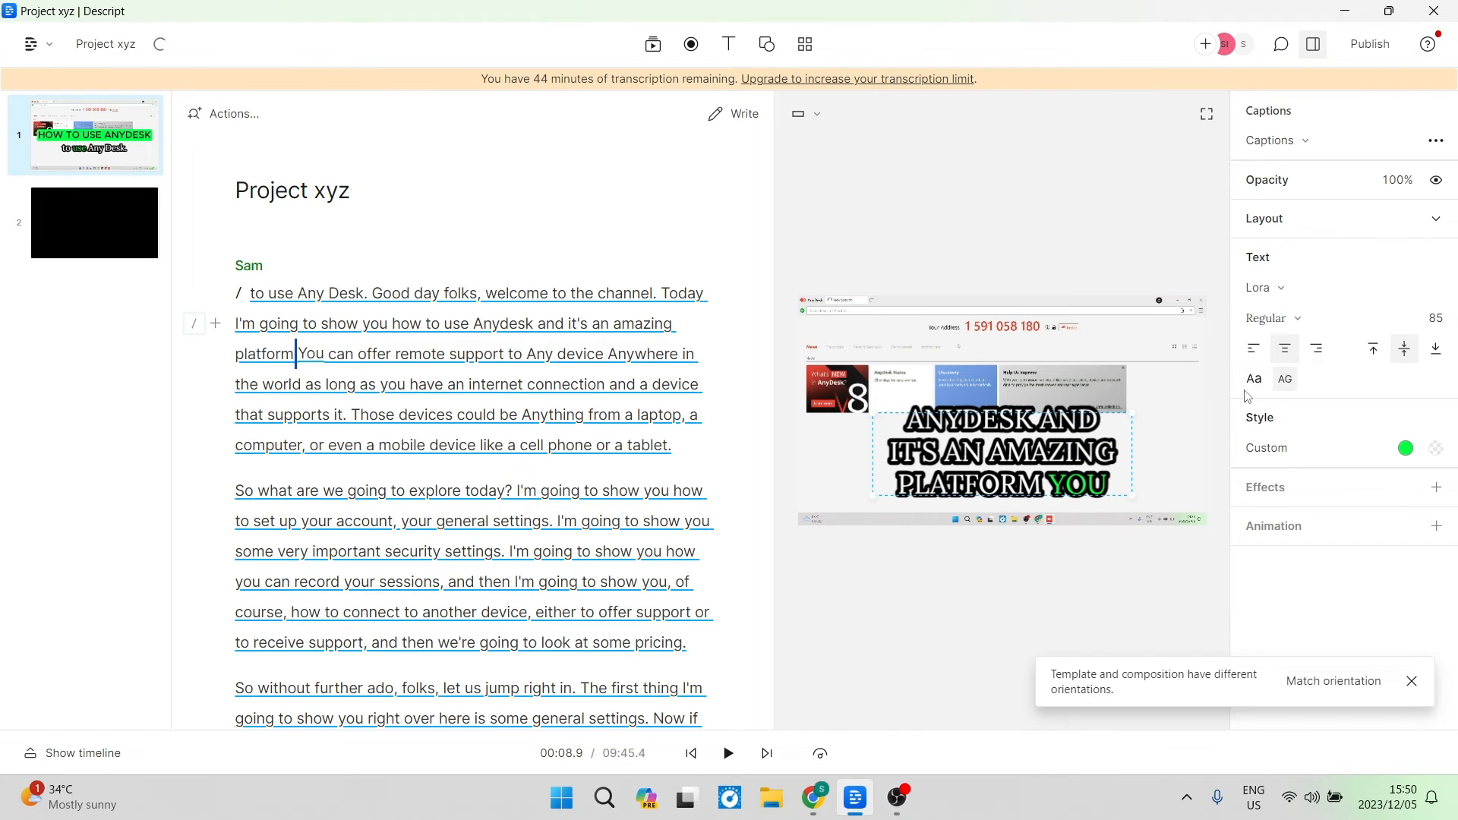
click(1257, 381)
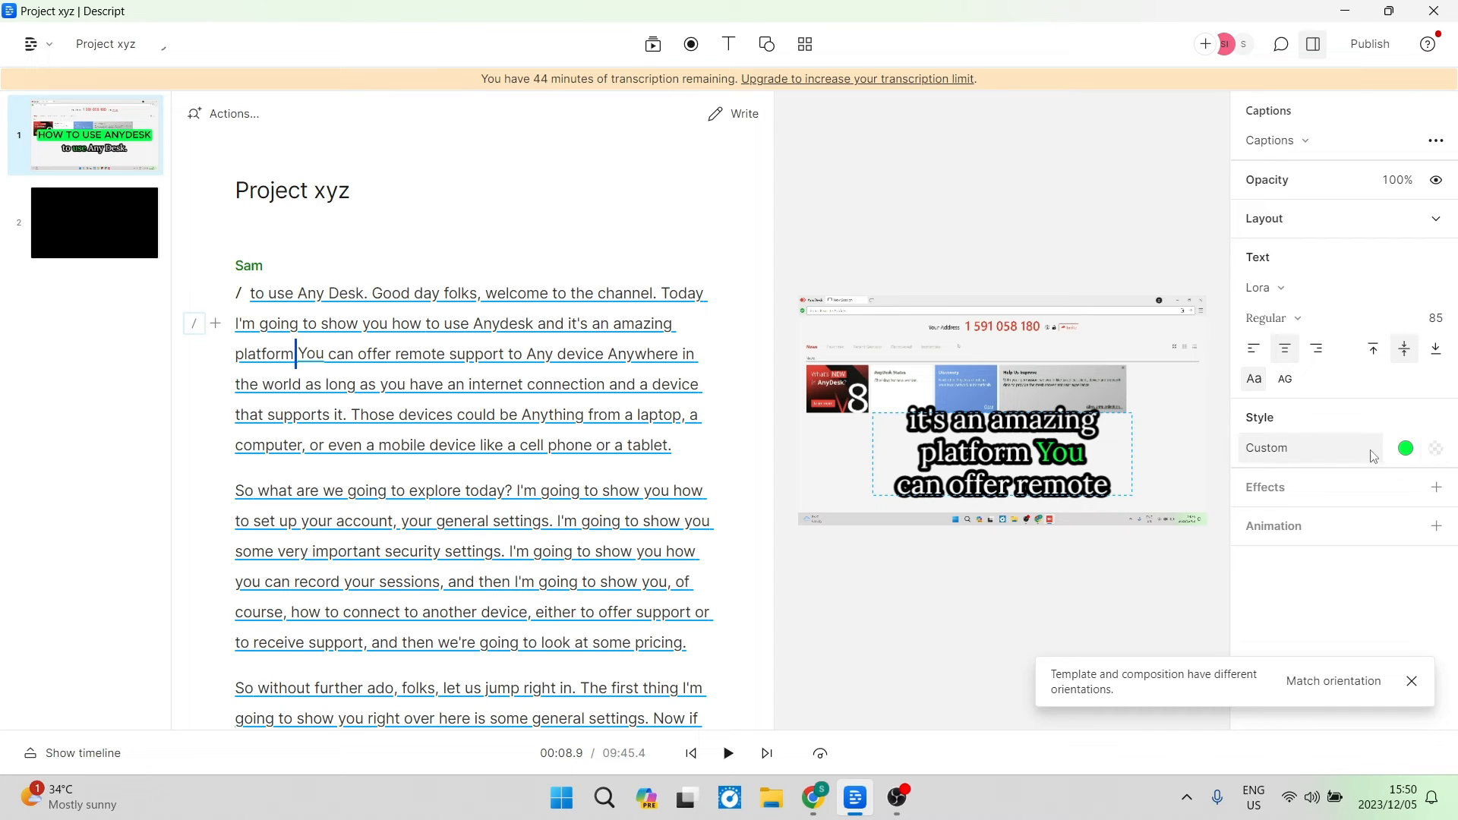
Examine the caption style colour, effects and animation options.
click(1404, 450)
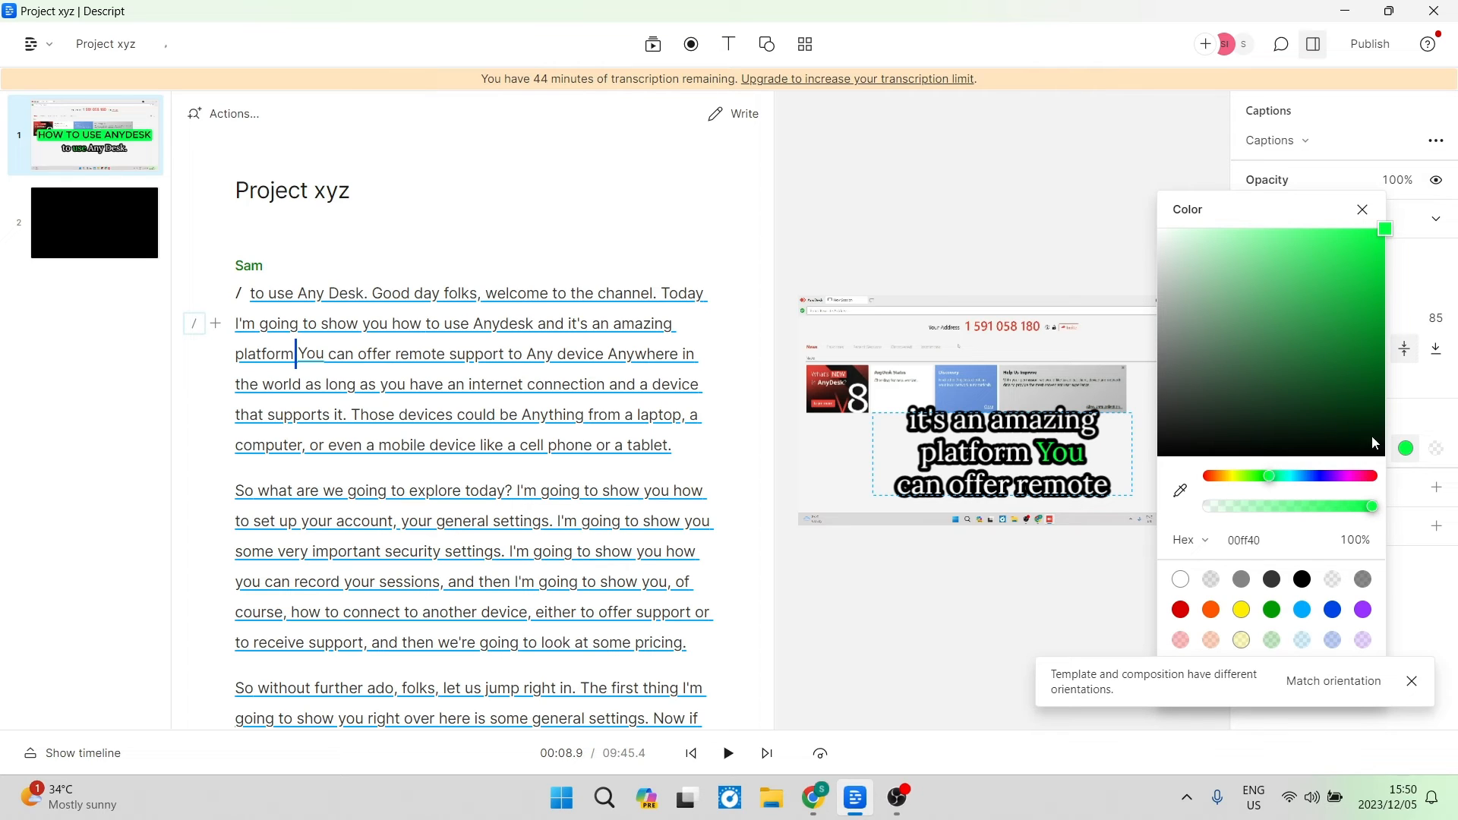
click(1362, 210)
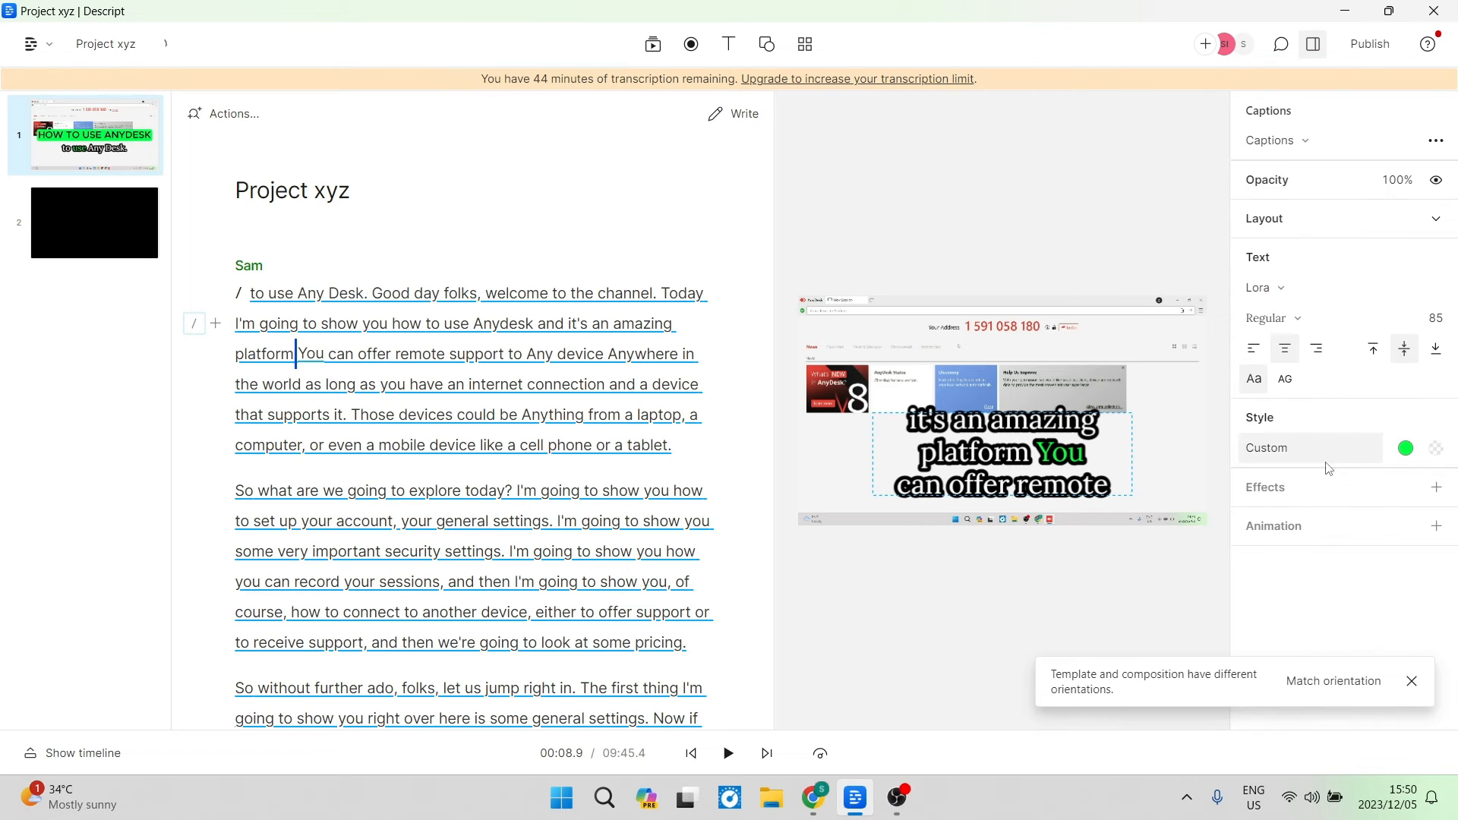
click(1437, 487)
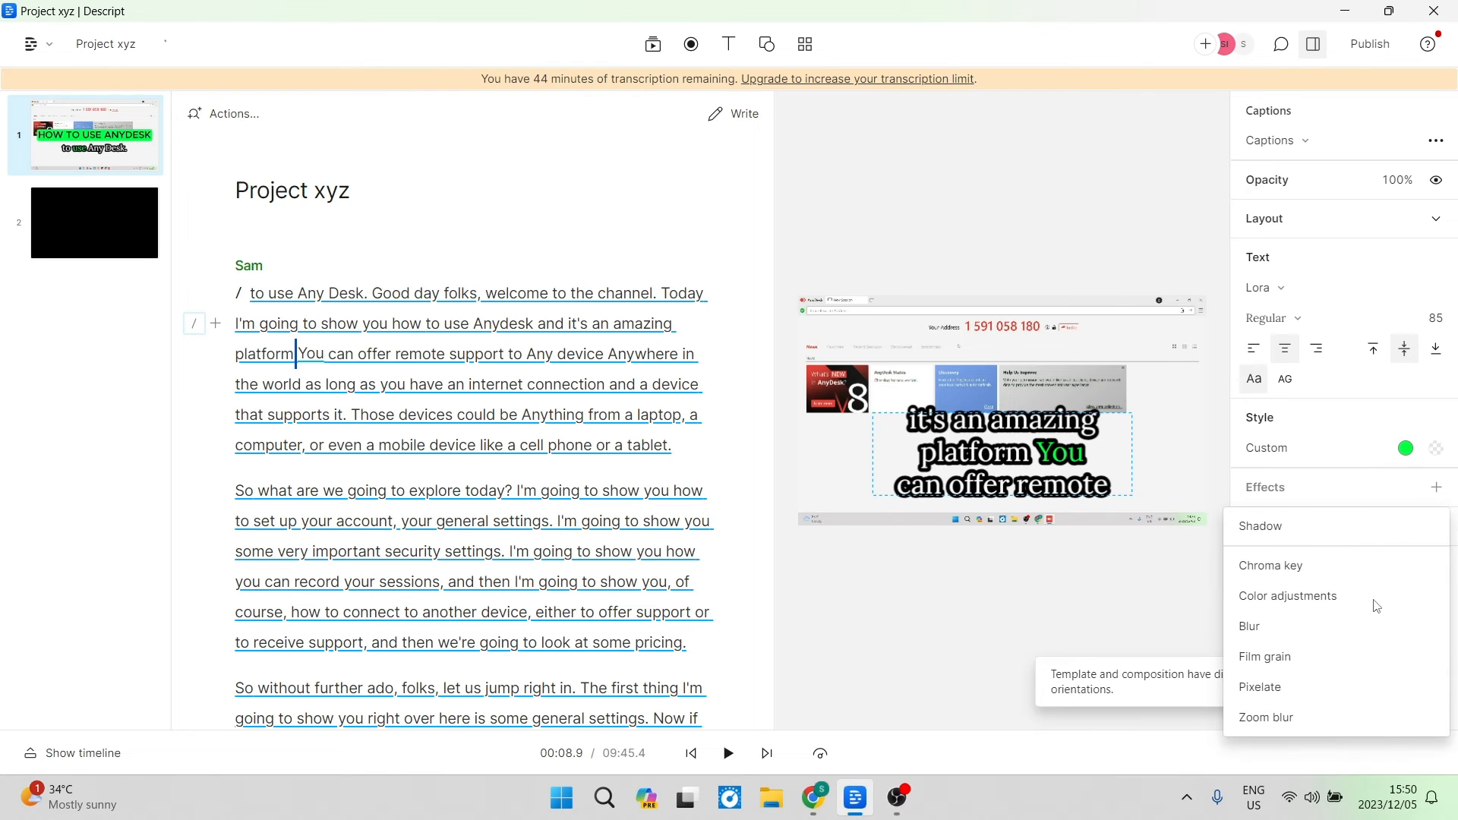
click(1436, 487)
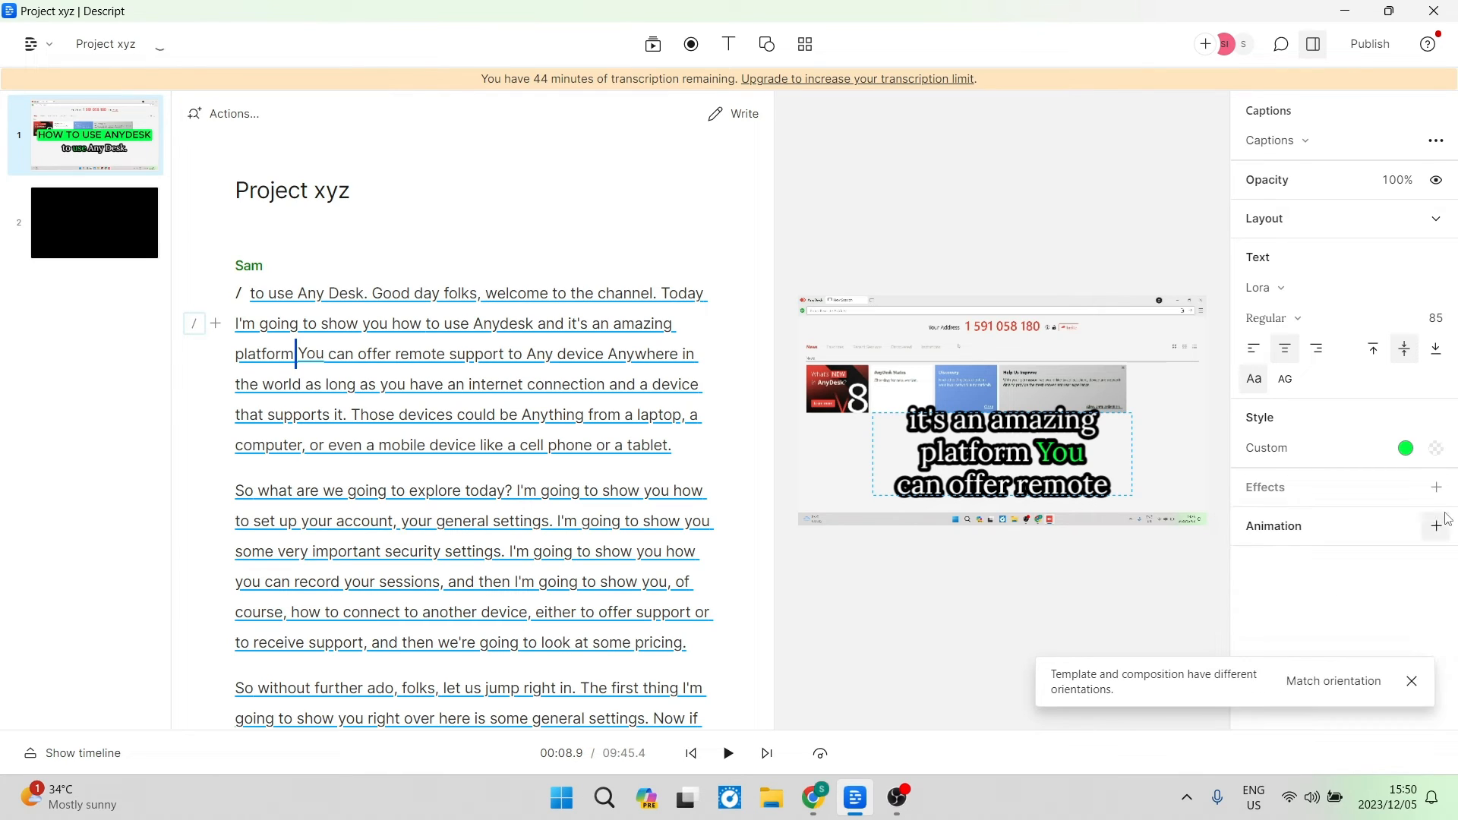
click(1436, 525)
click(1437, 526)
click(1436, 526)
click(1436, 526)
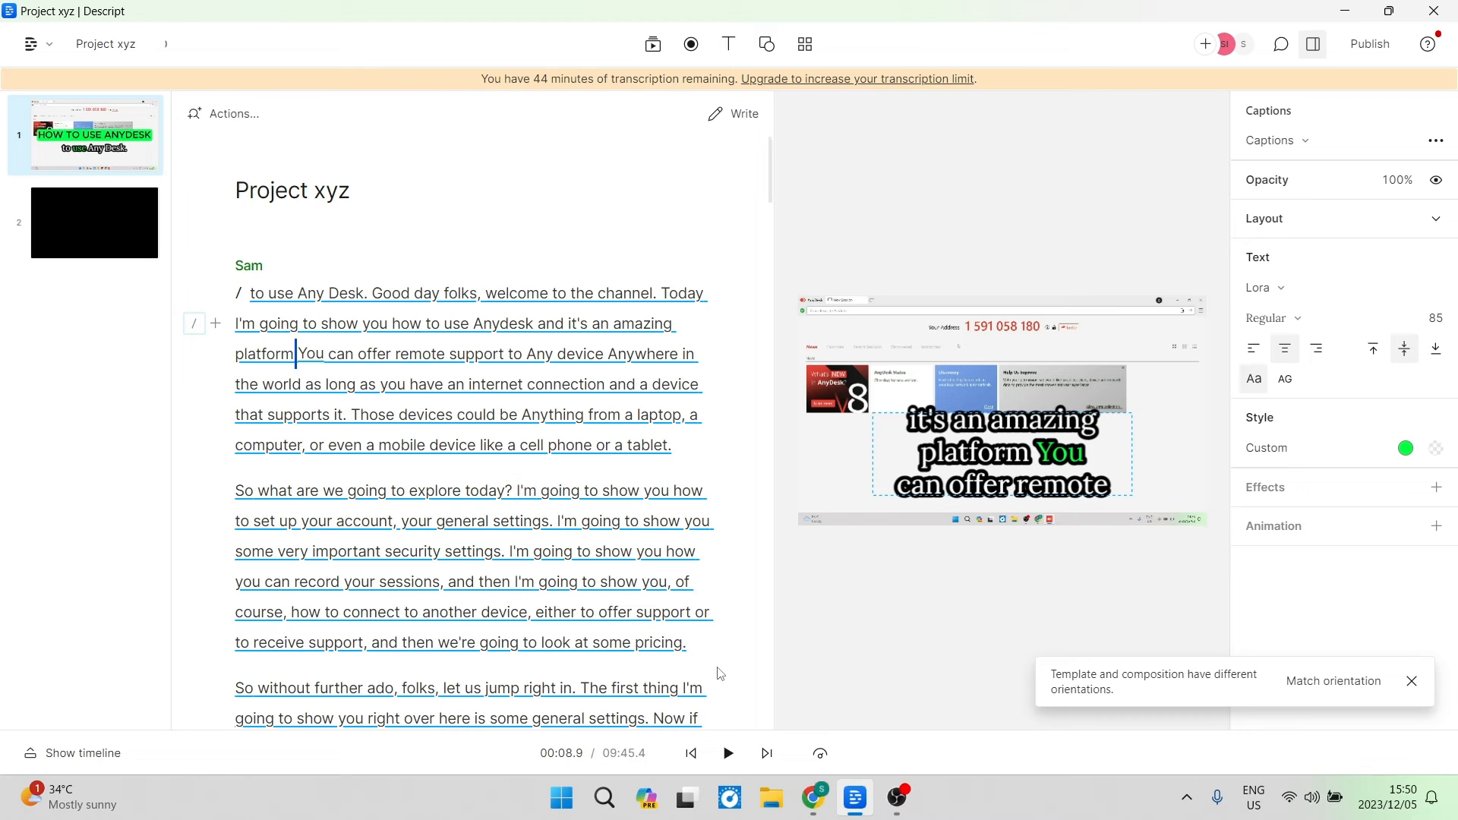
key(XF86AudioMute)
click(731, 758)
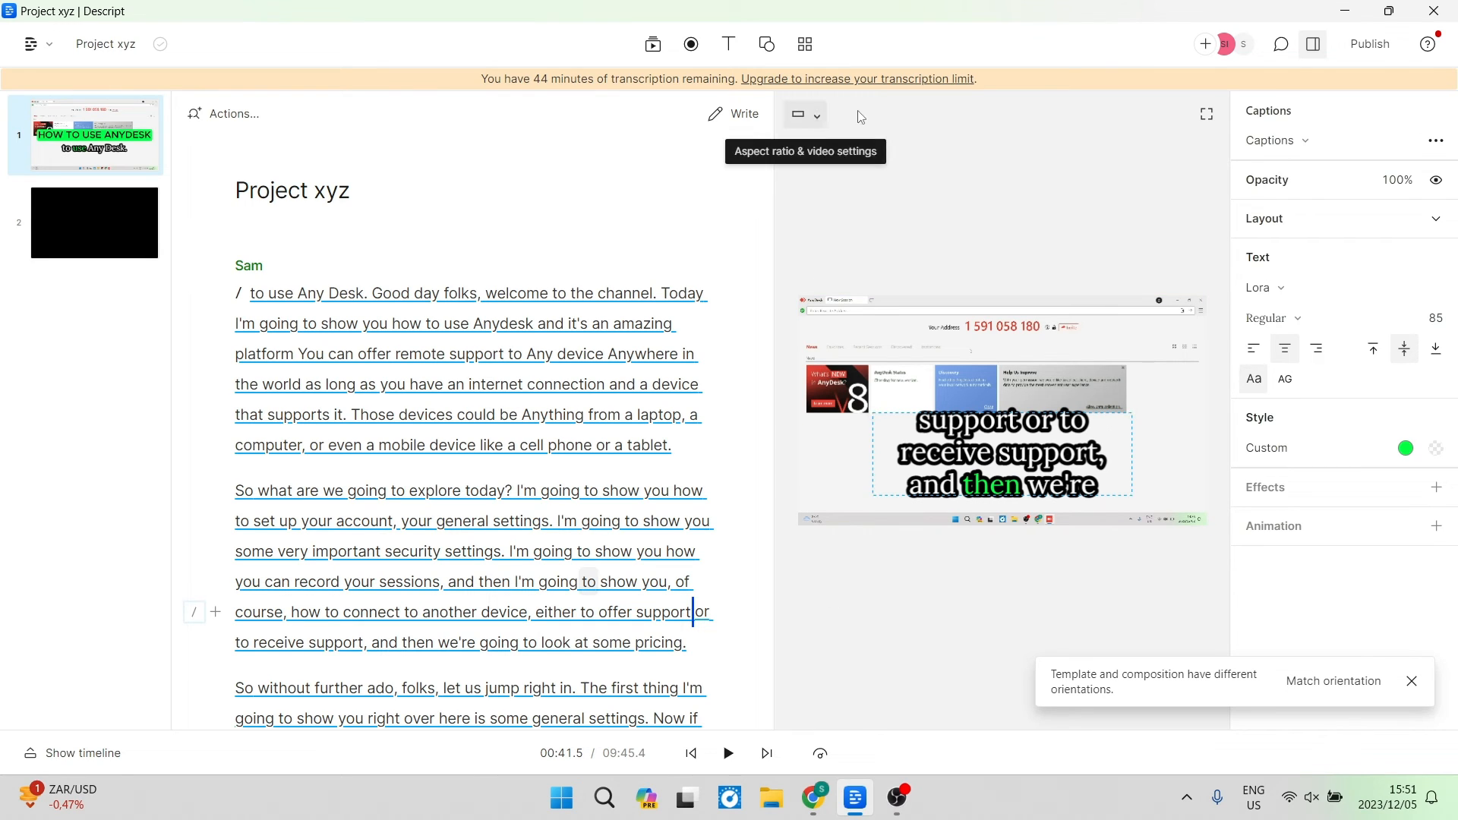
Review the advanced video settings for resolution and frame rate, then close them.
click(819, 120)
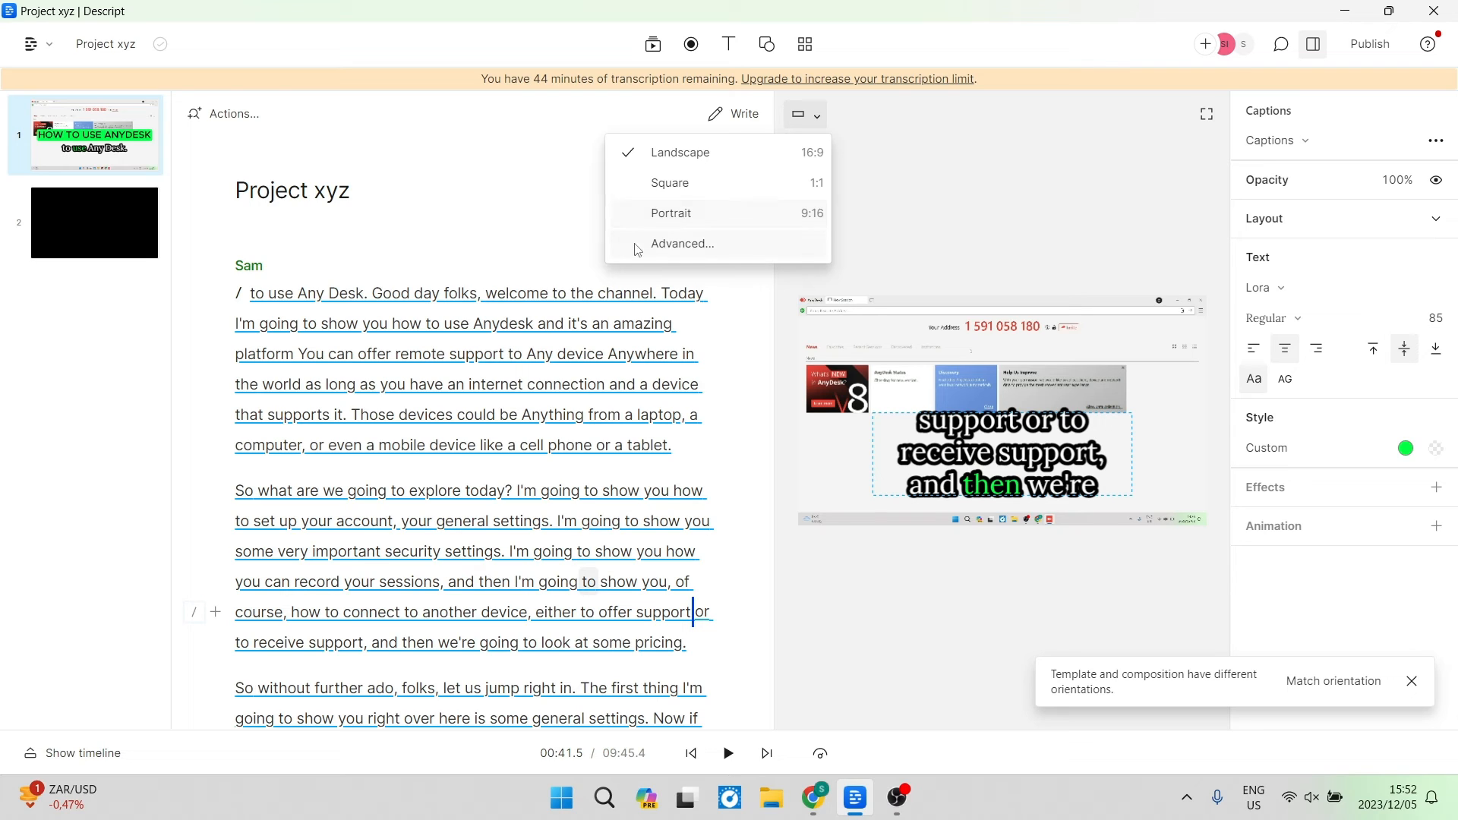
click(683, 243)
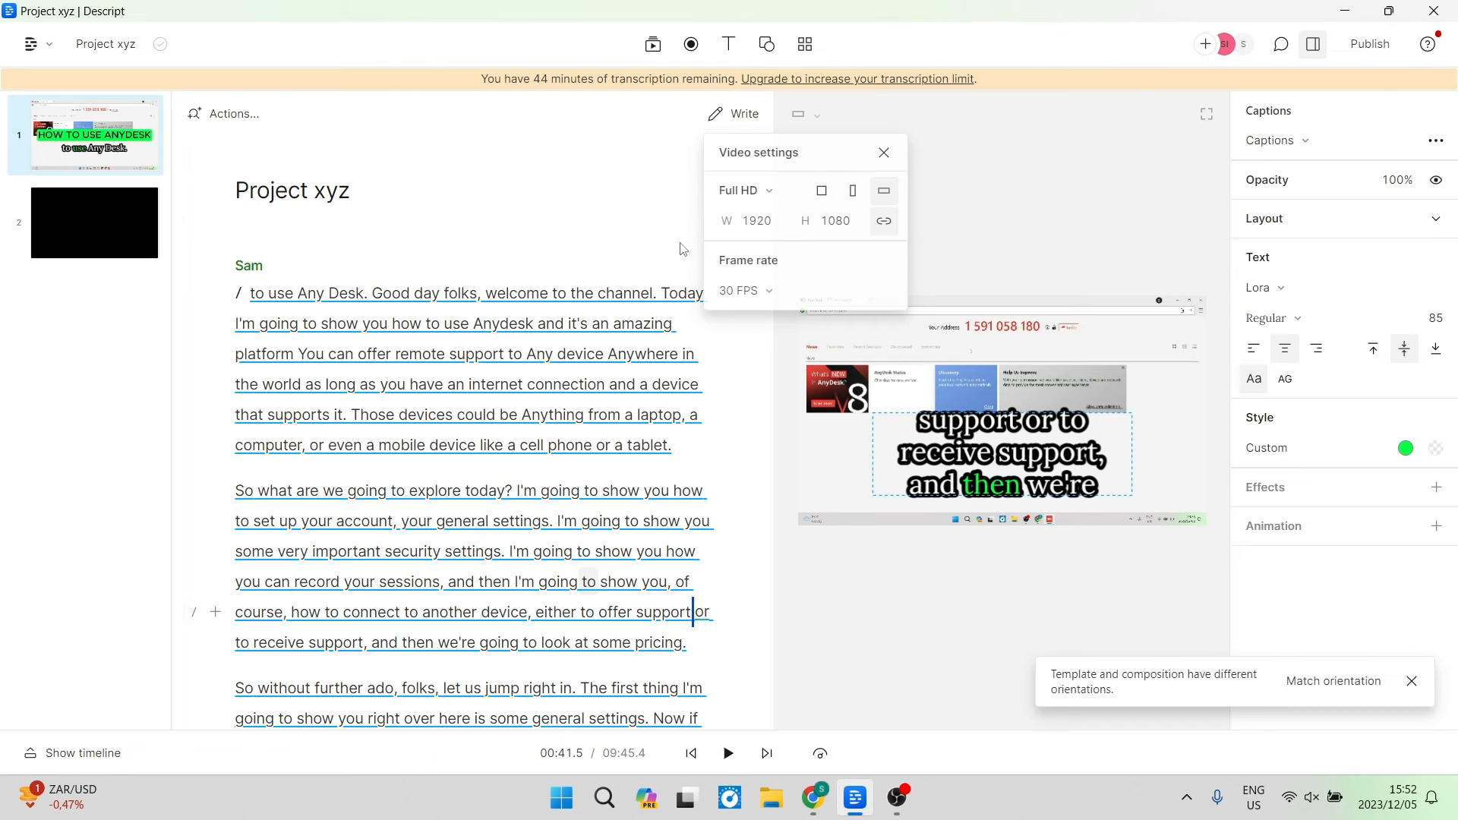
click(767, 196)
click(767, 196)
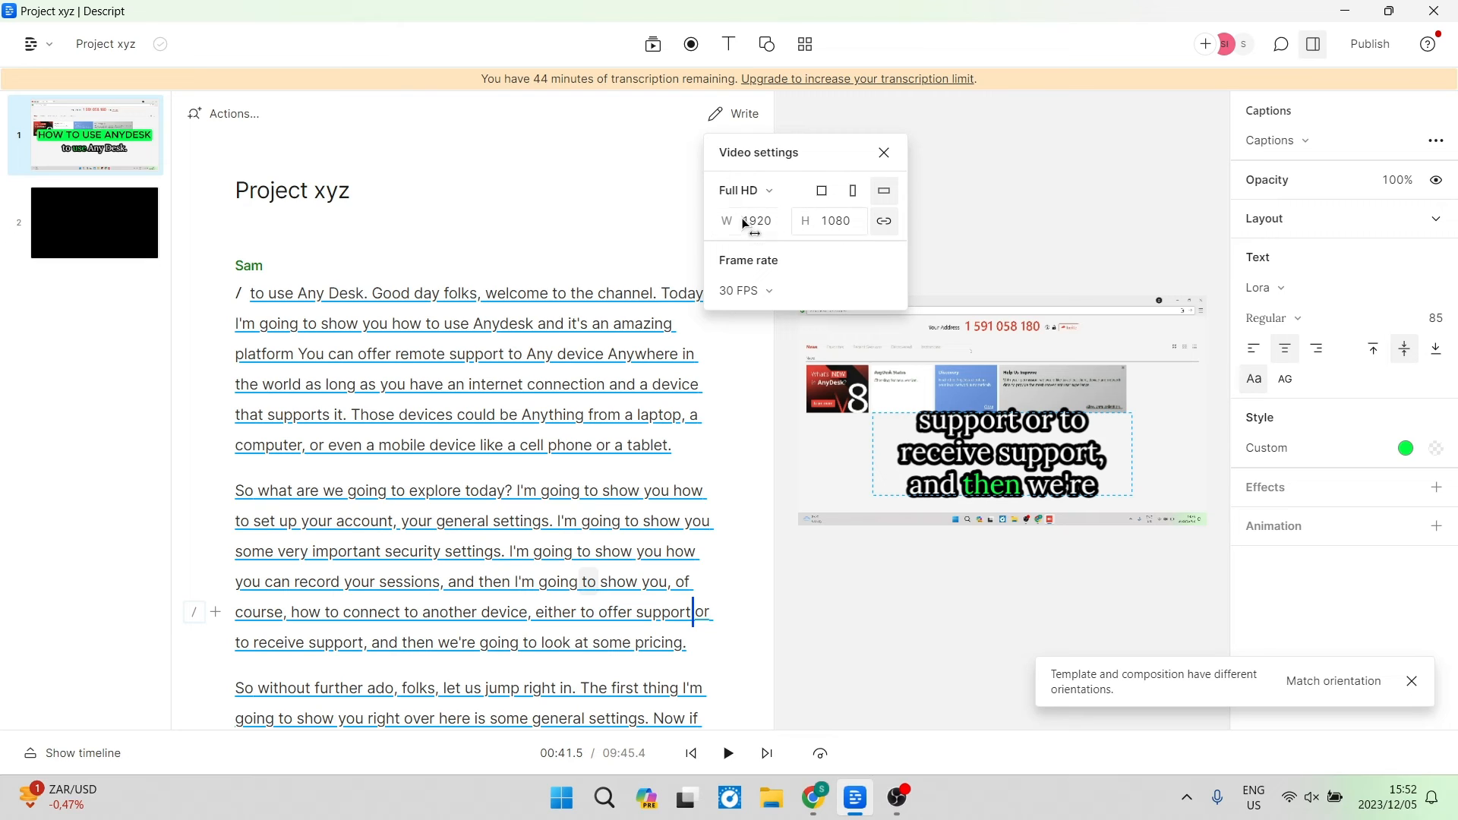
click(770, 300)
click(786, 301)
click(890, 158)
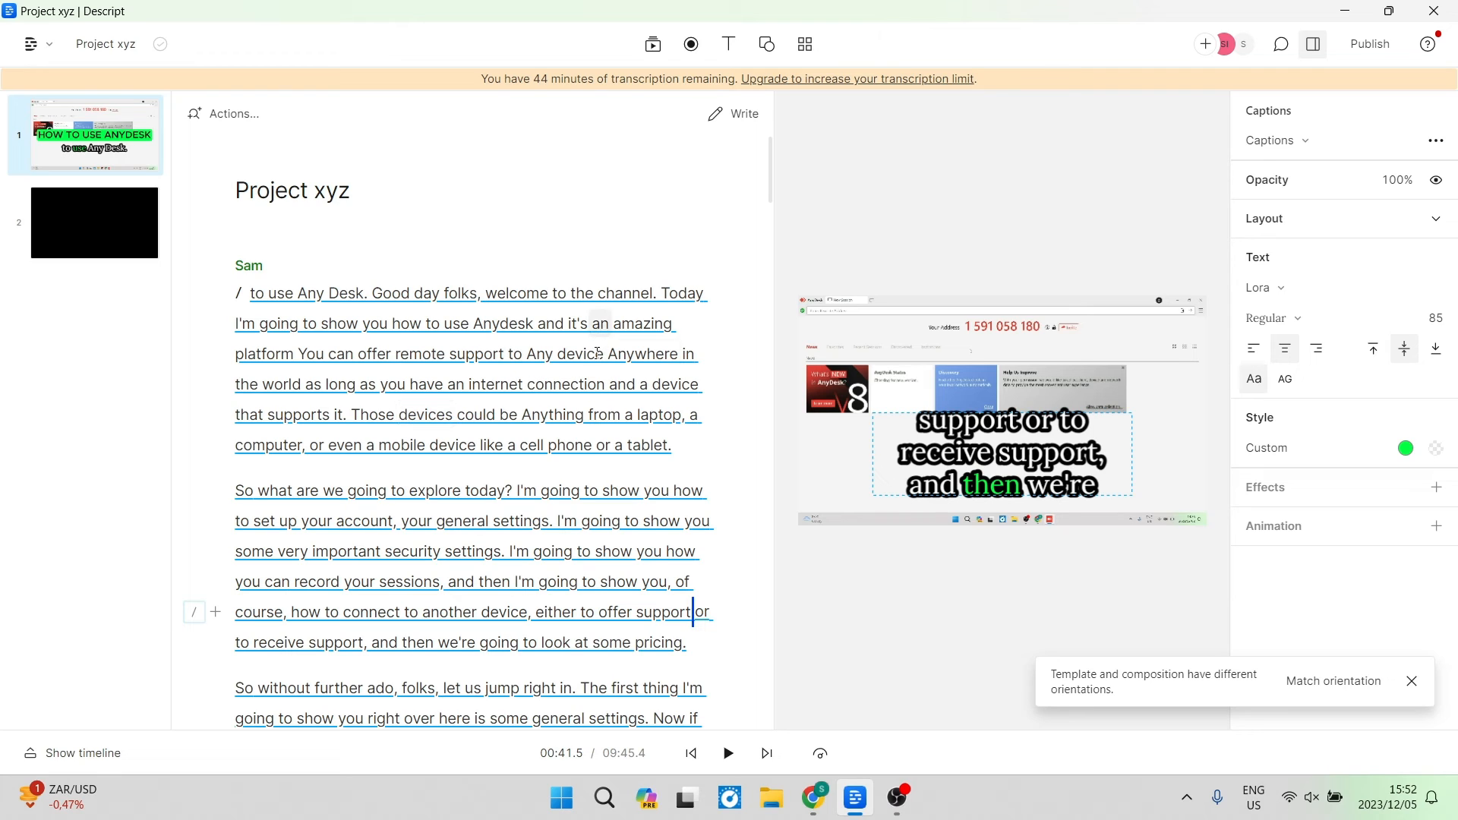
Enter write mode on the script, place the cursor after 'use' in the first paragraph, and finish writing.
click(736, 122)
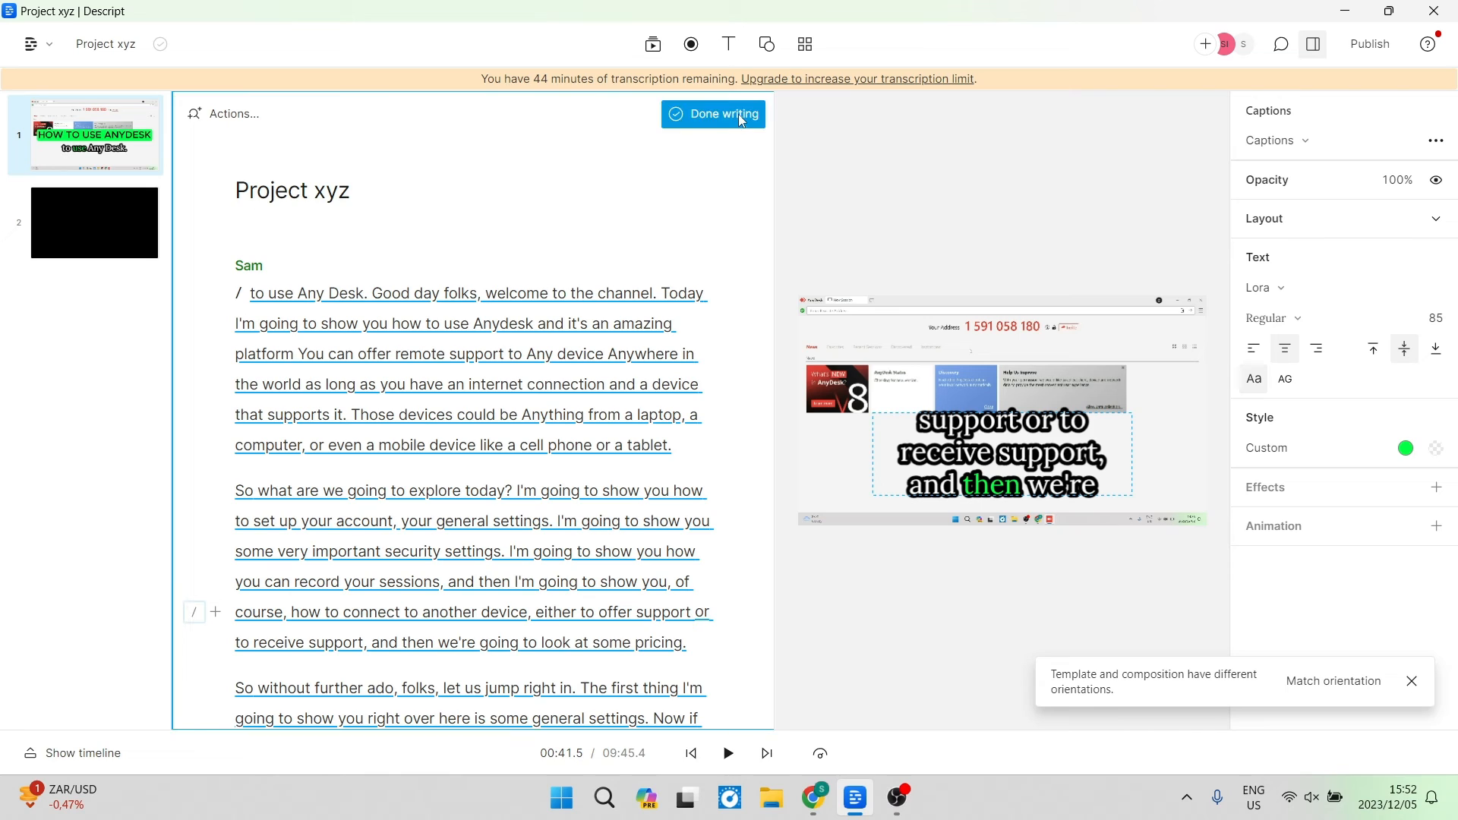
click(470, 334)
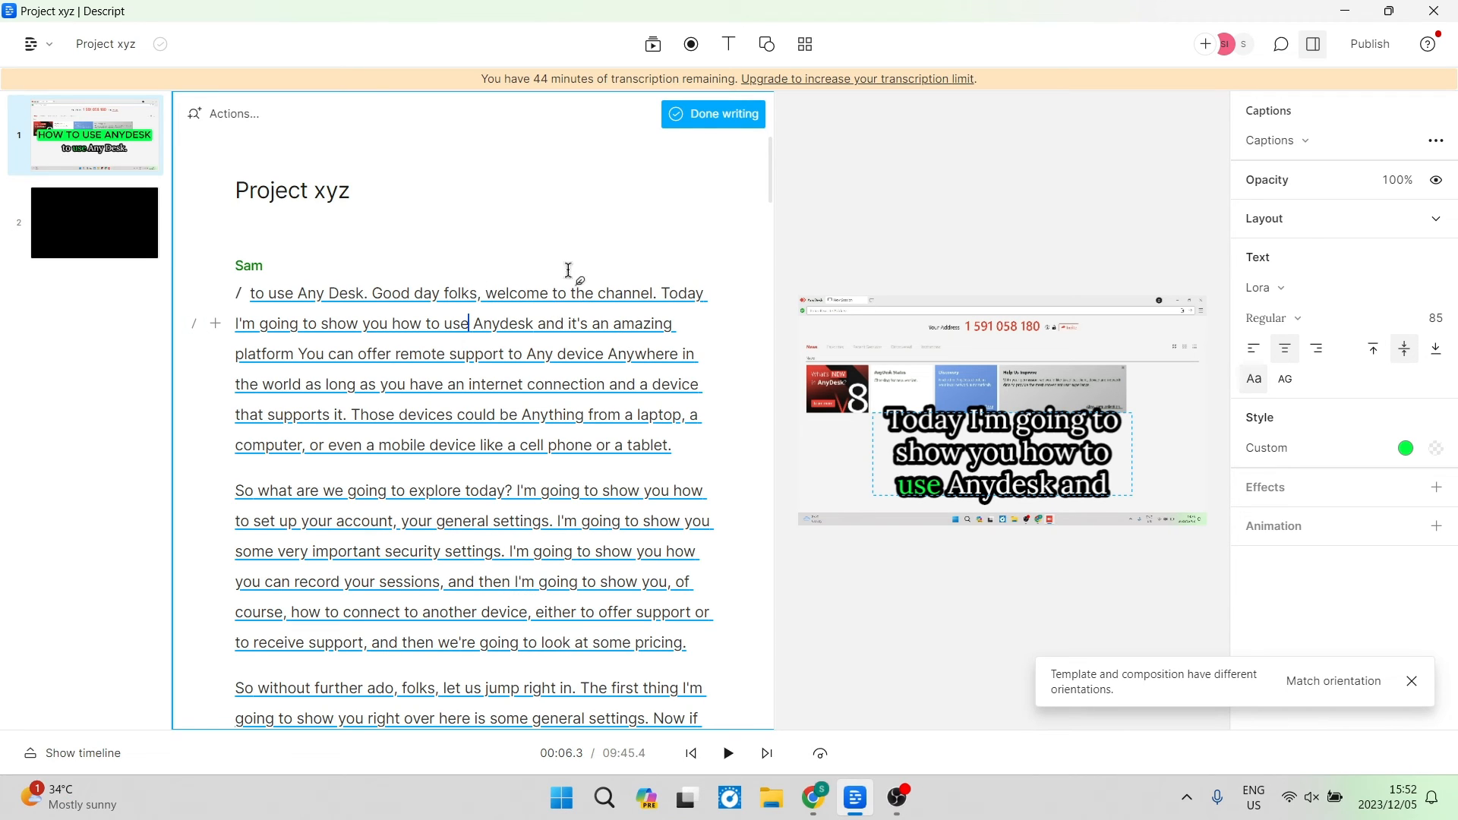
click(724, 117)
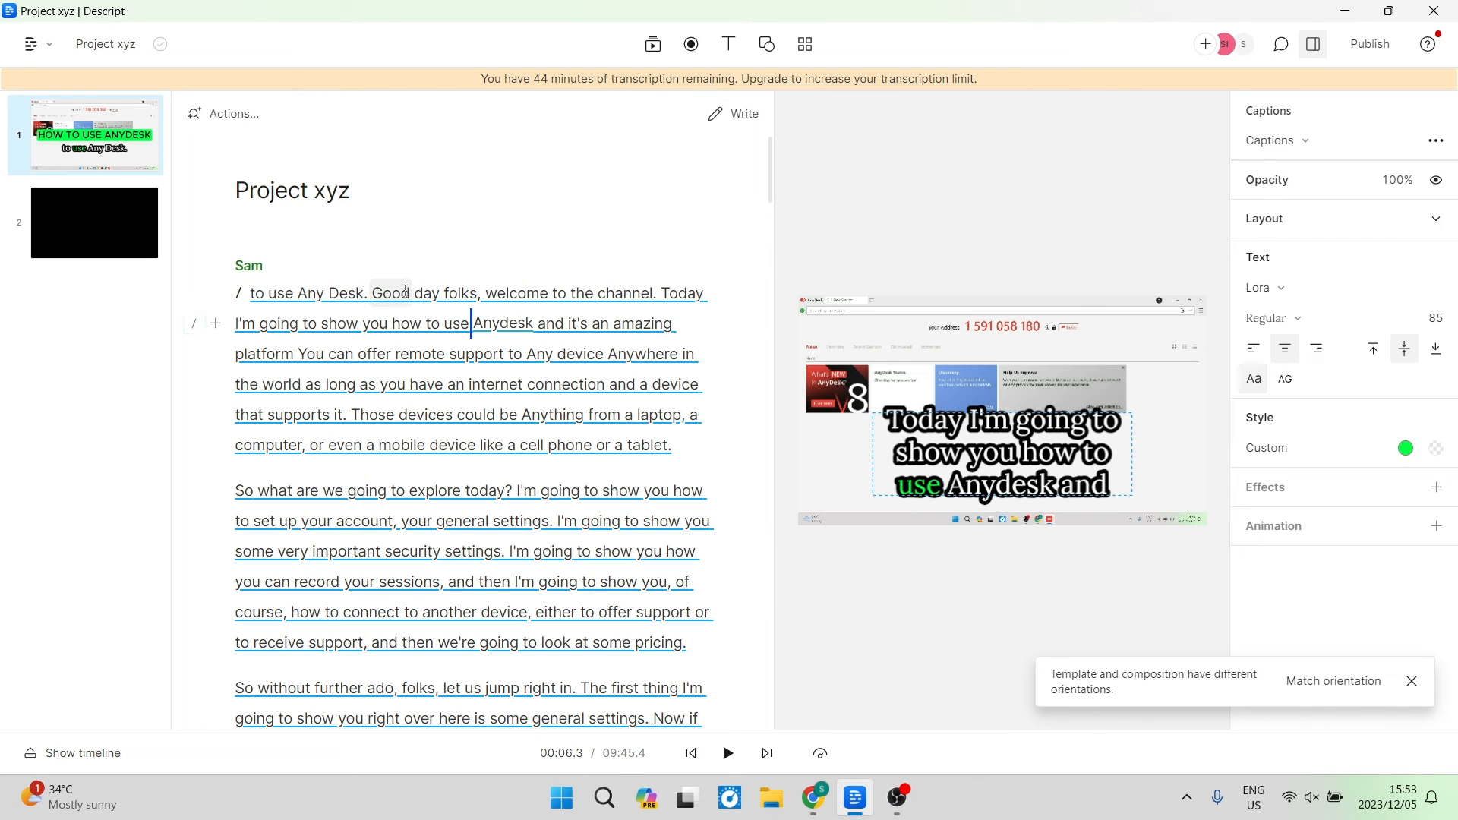
Open the word correction for 'Good' in the first paragraph and close it without changes.
key(c)
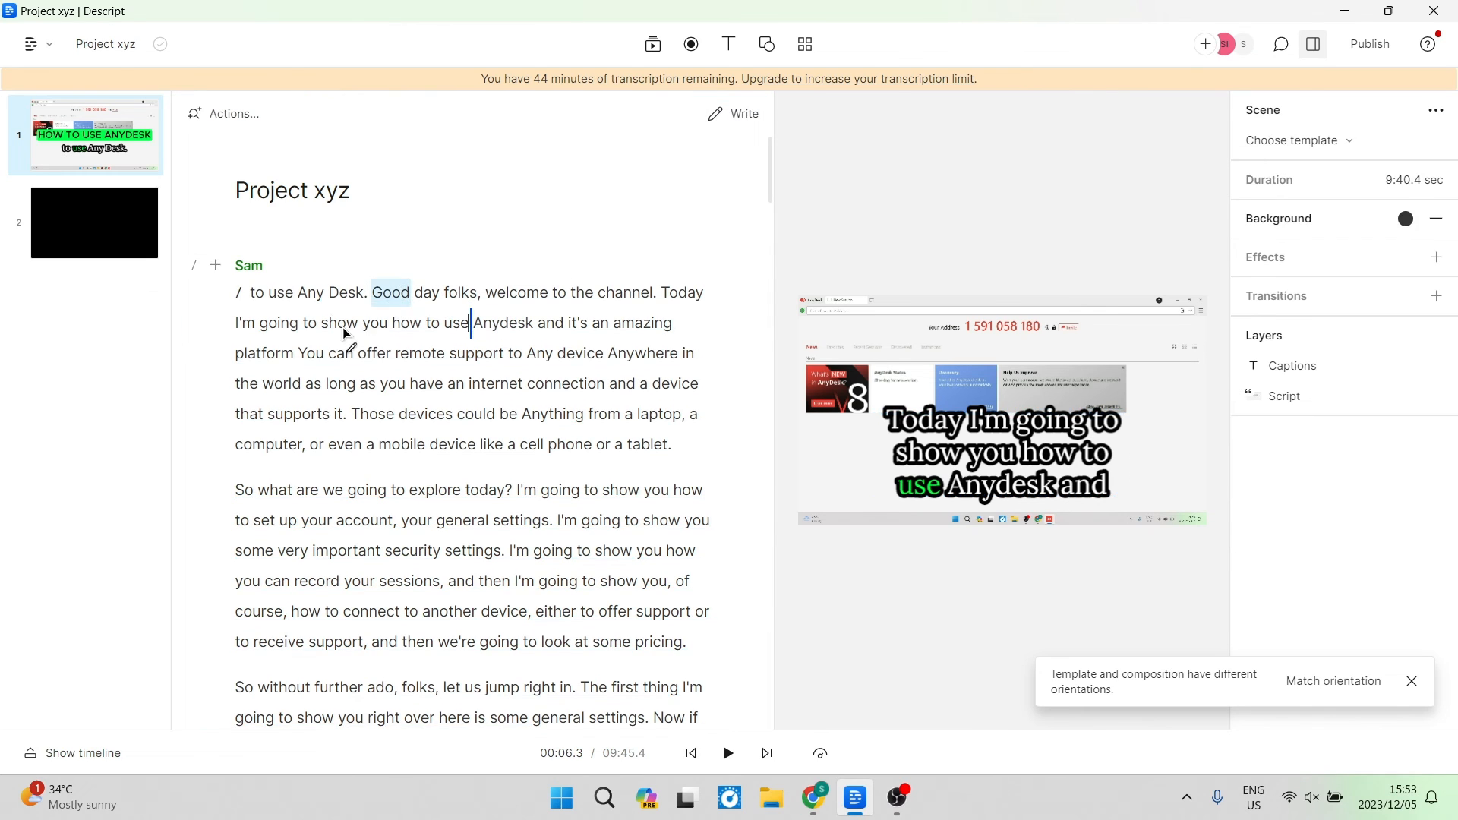
click(398, 292)
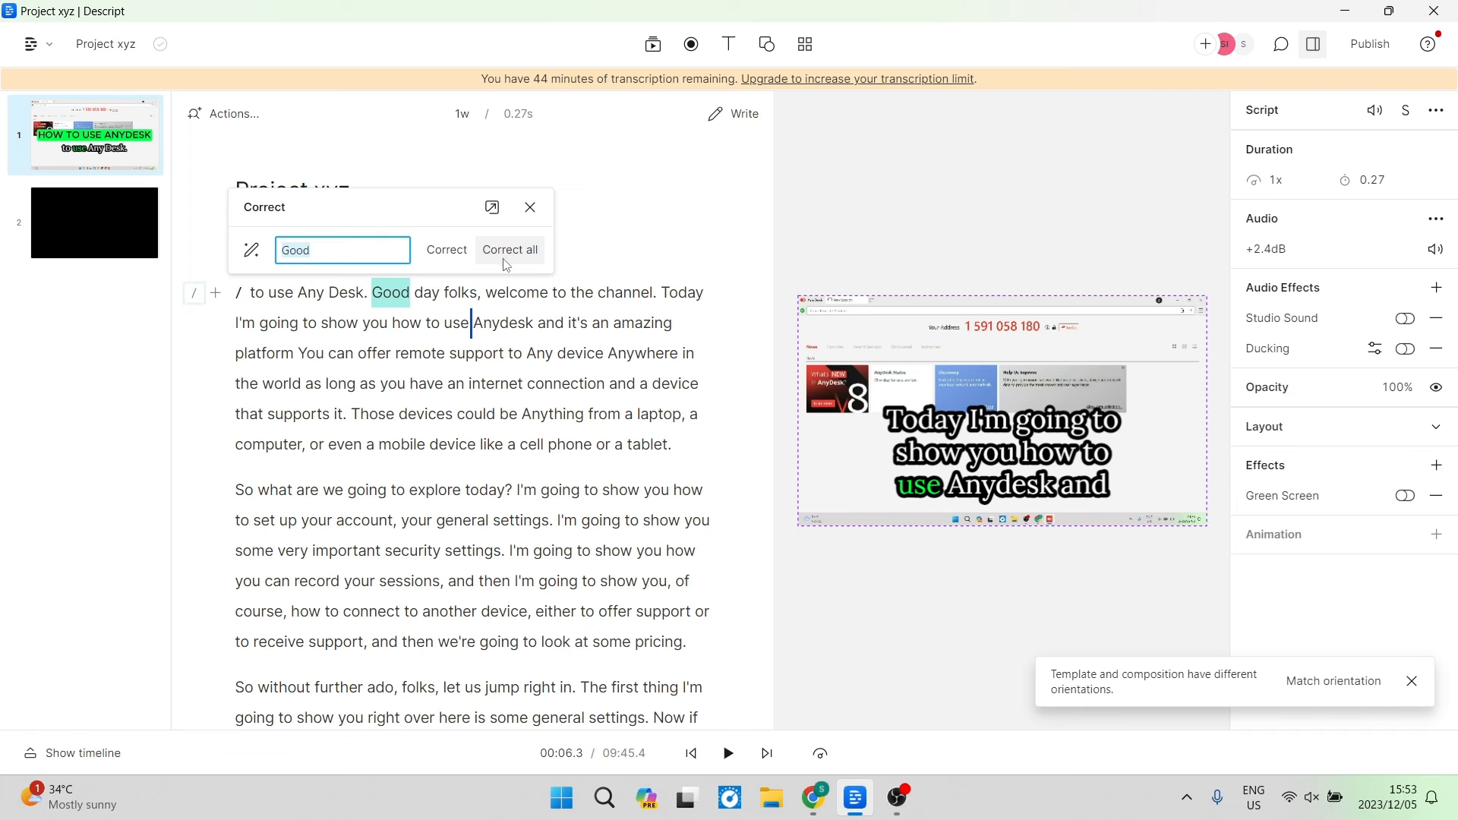
click(530, 208)
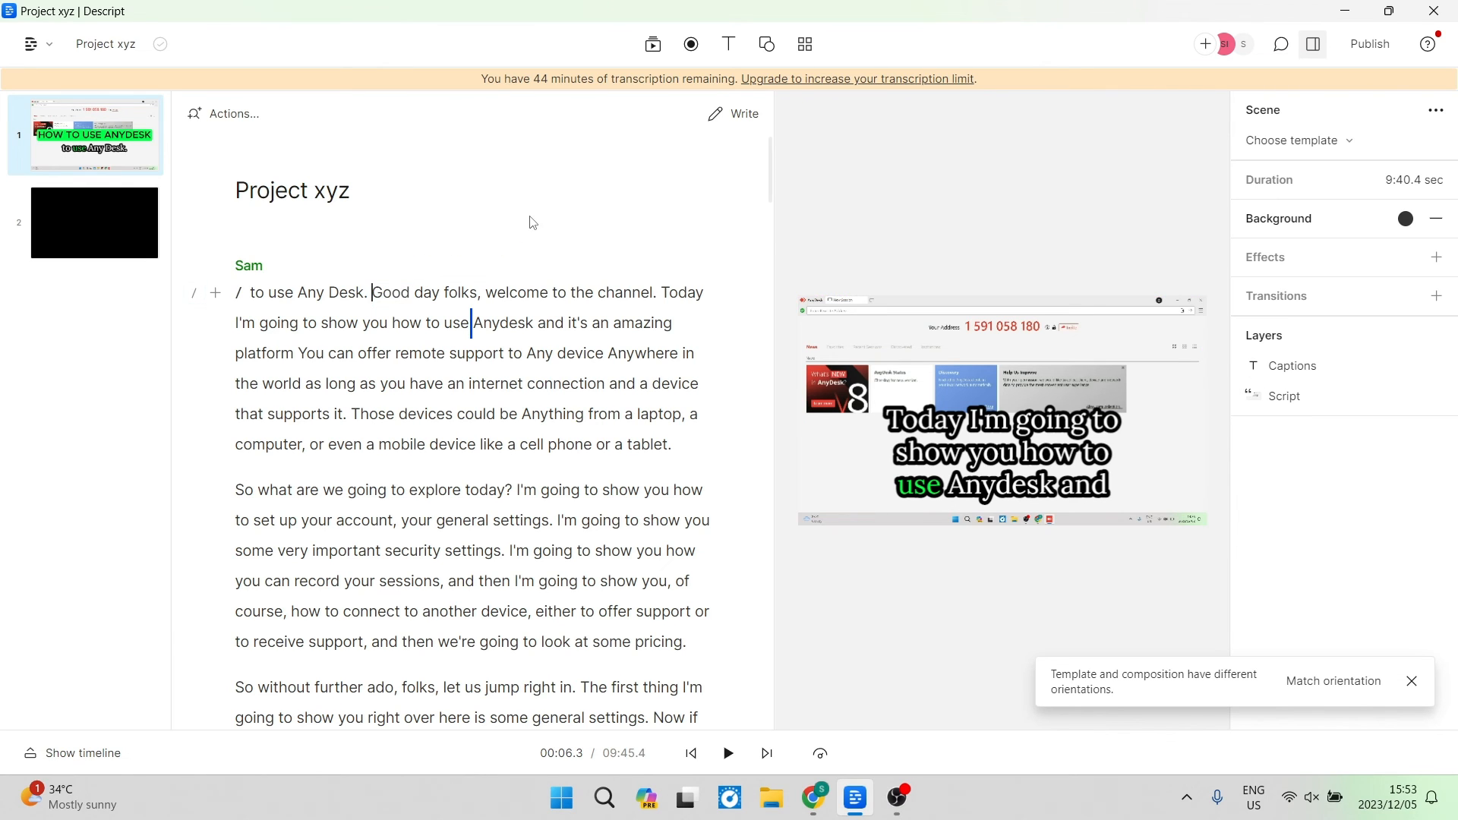
scroll(503, 473, down, 1)
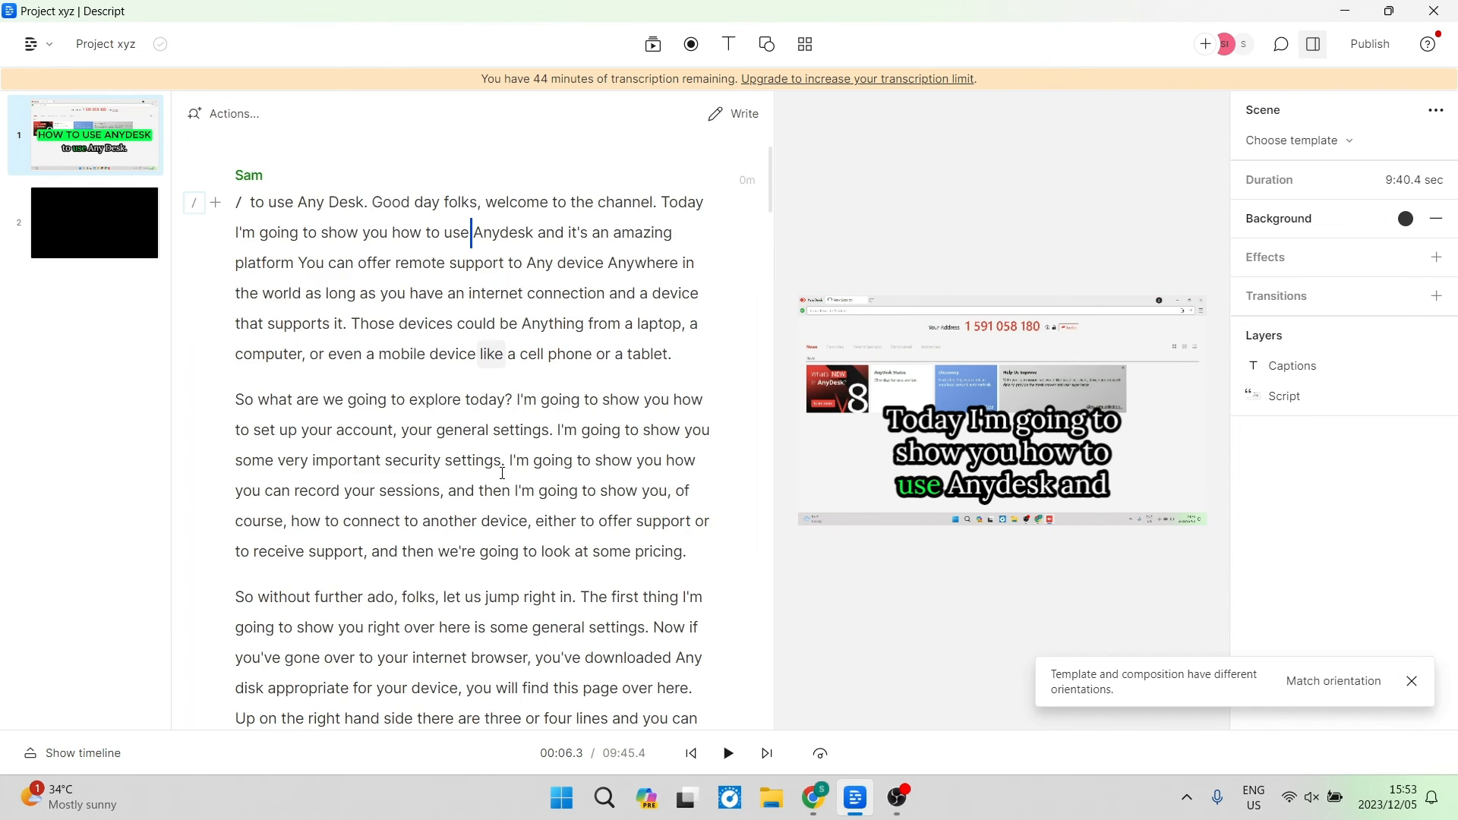
scroll(503, 473, down, 10)
scroll(486, 483, up, 12)
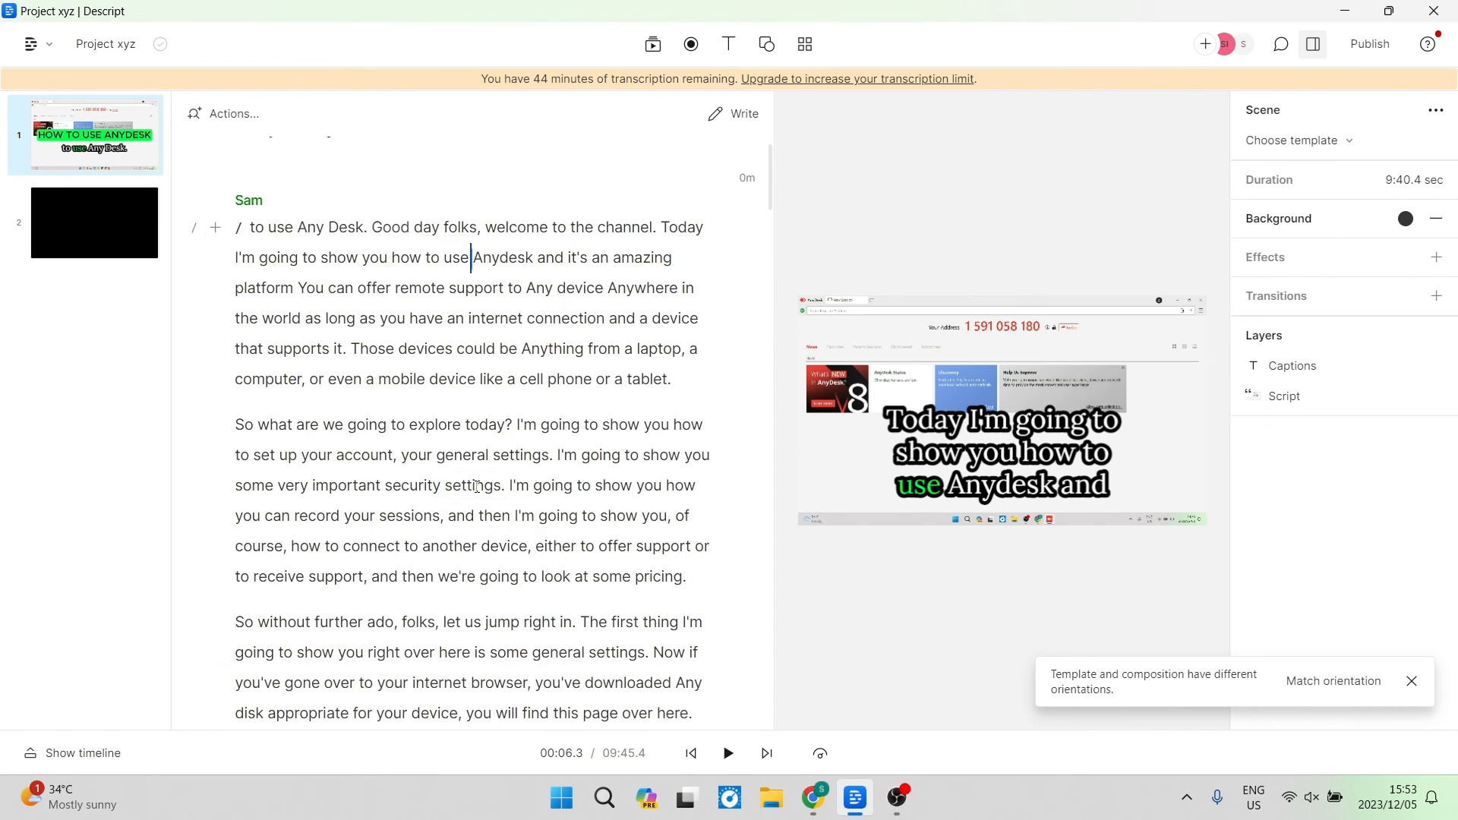
scroll(477, 486, up, 1)
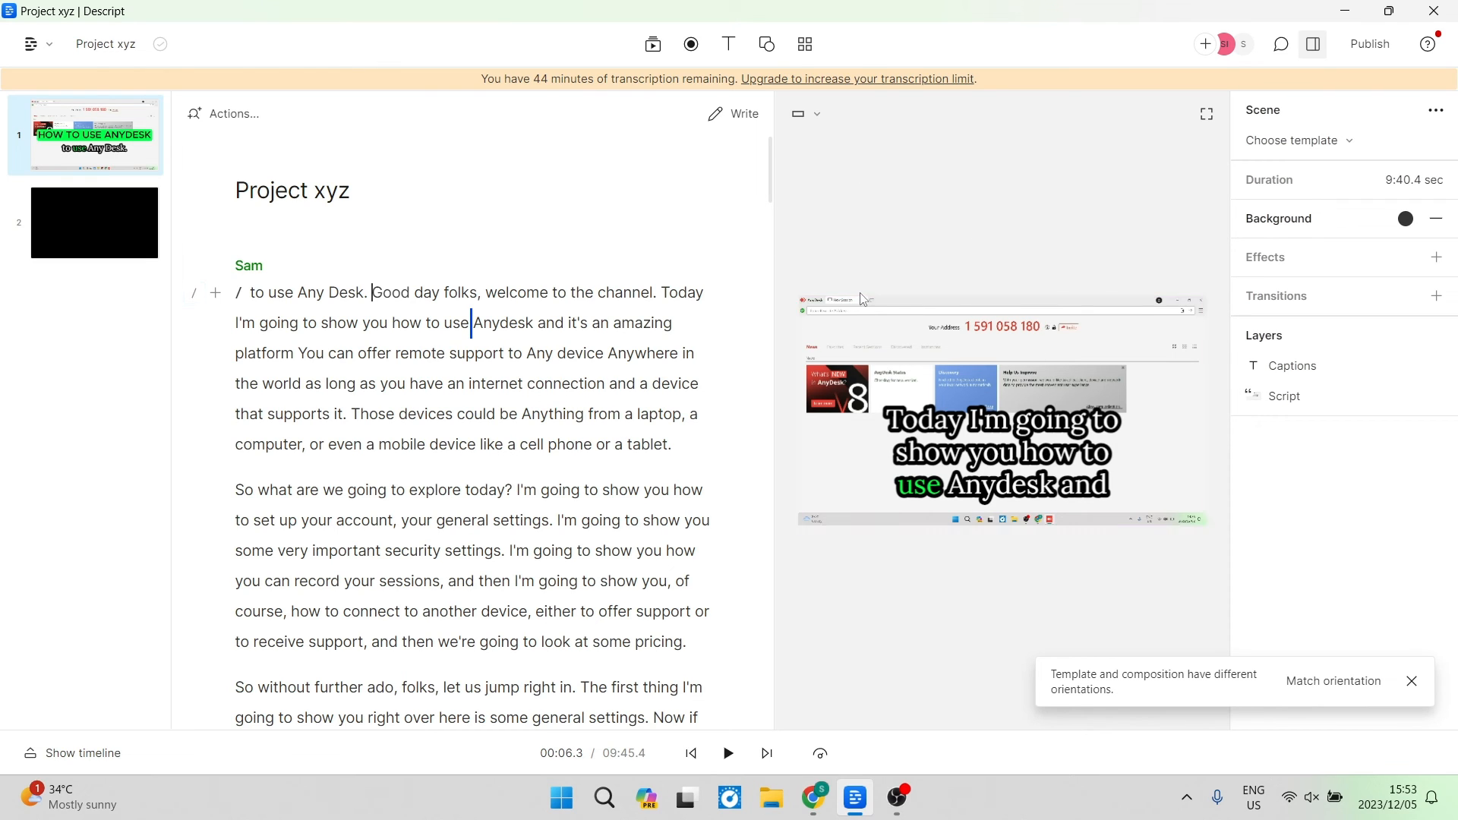
Examine the publish options: destination list, access levels and sharing settings.
click(1365, 50)
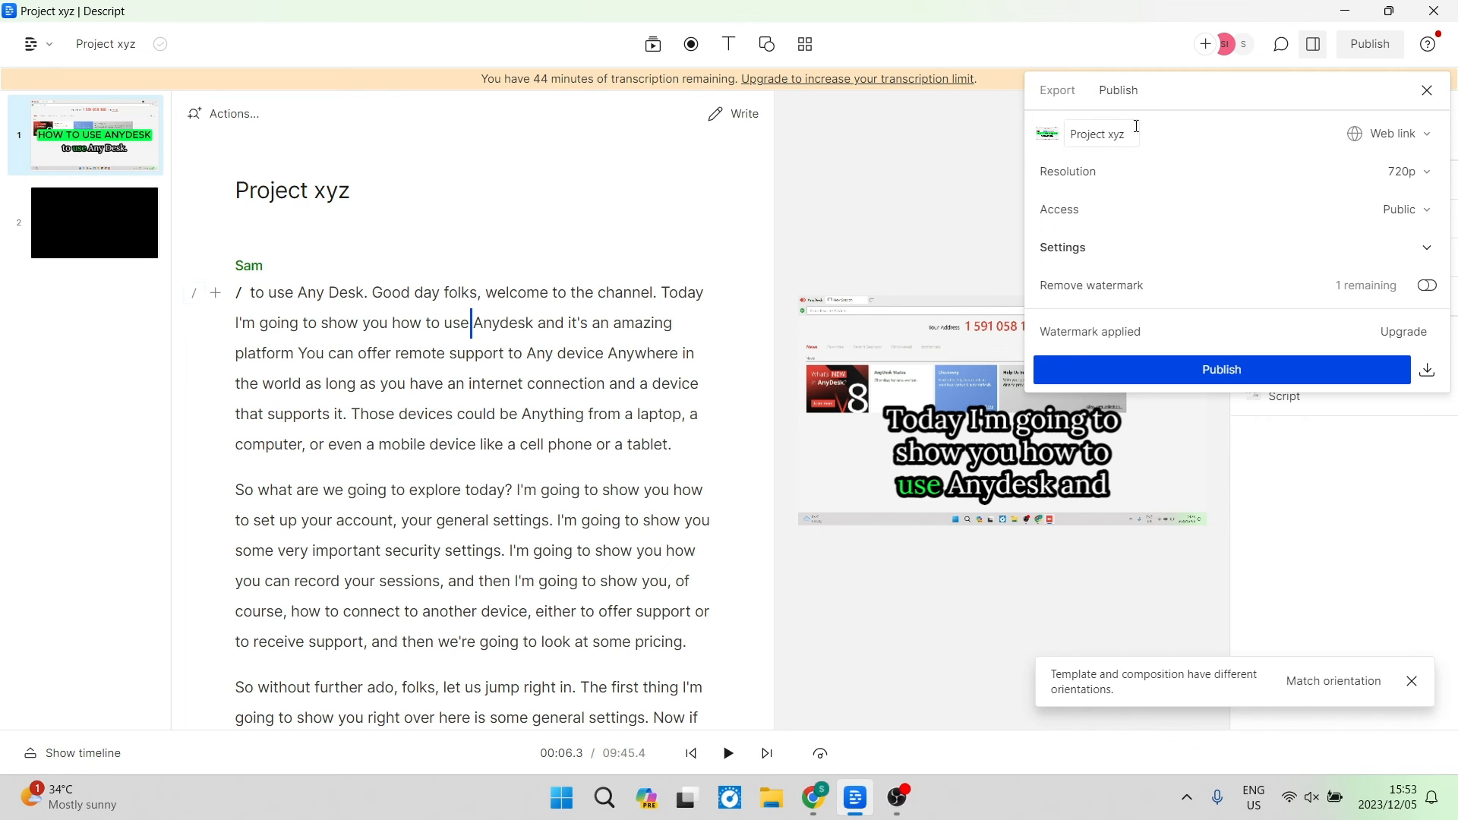
click(1433, 134)
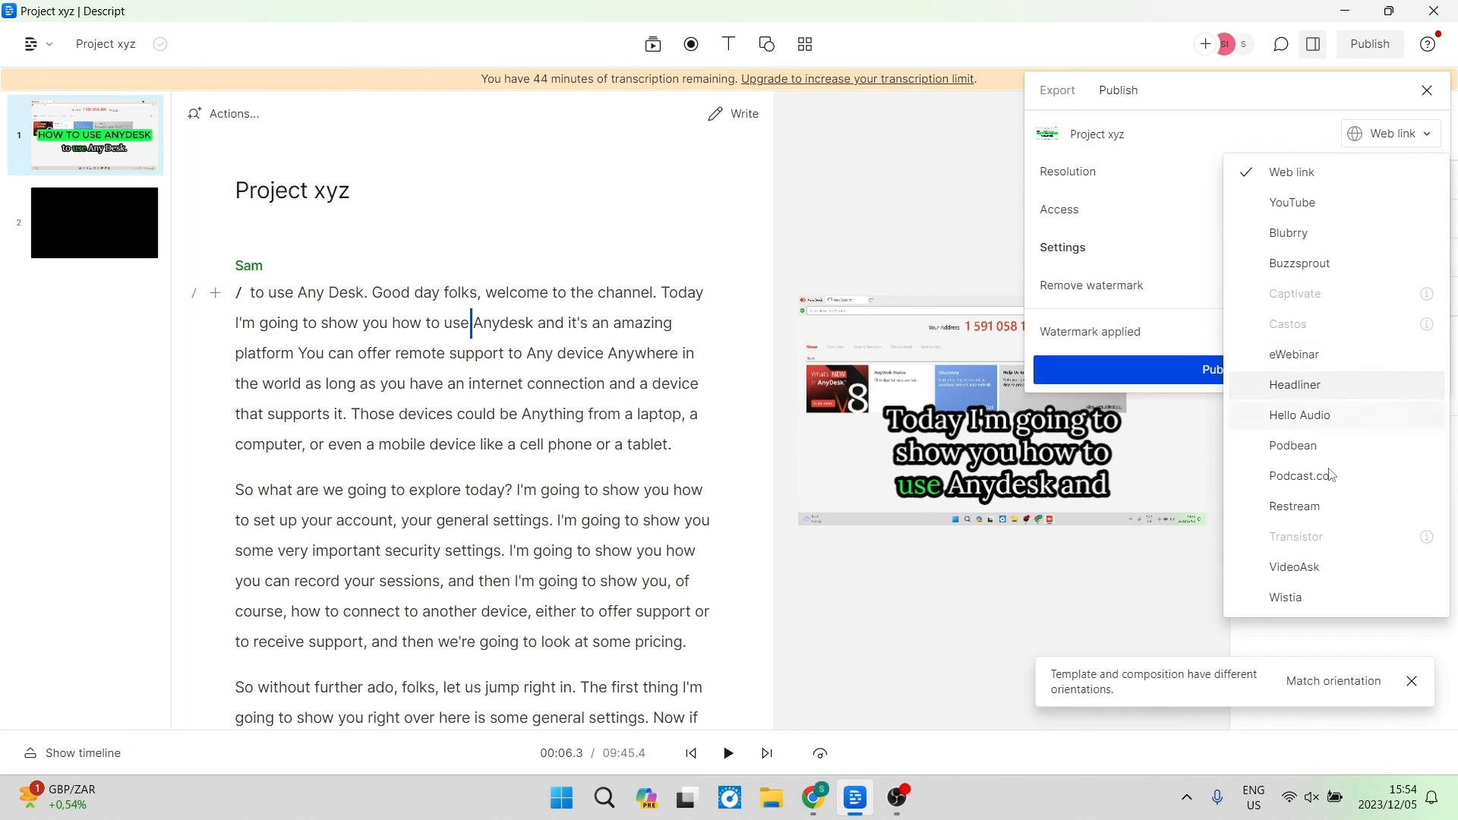
click(1387, 150)
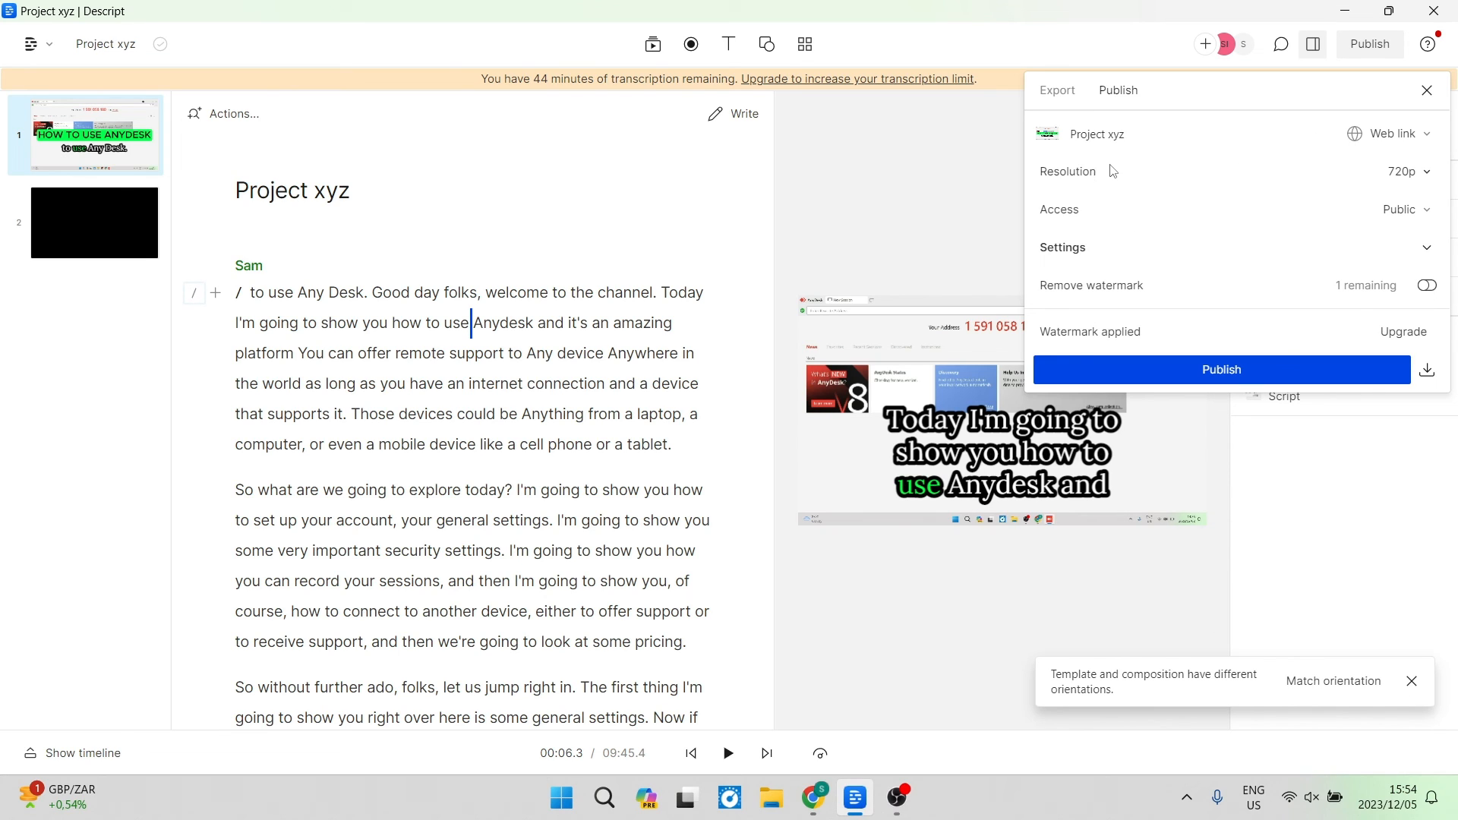
click(1409, 212)
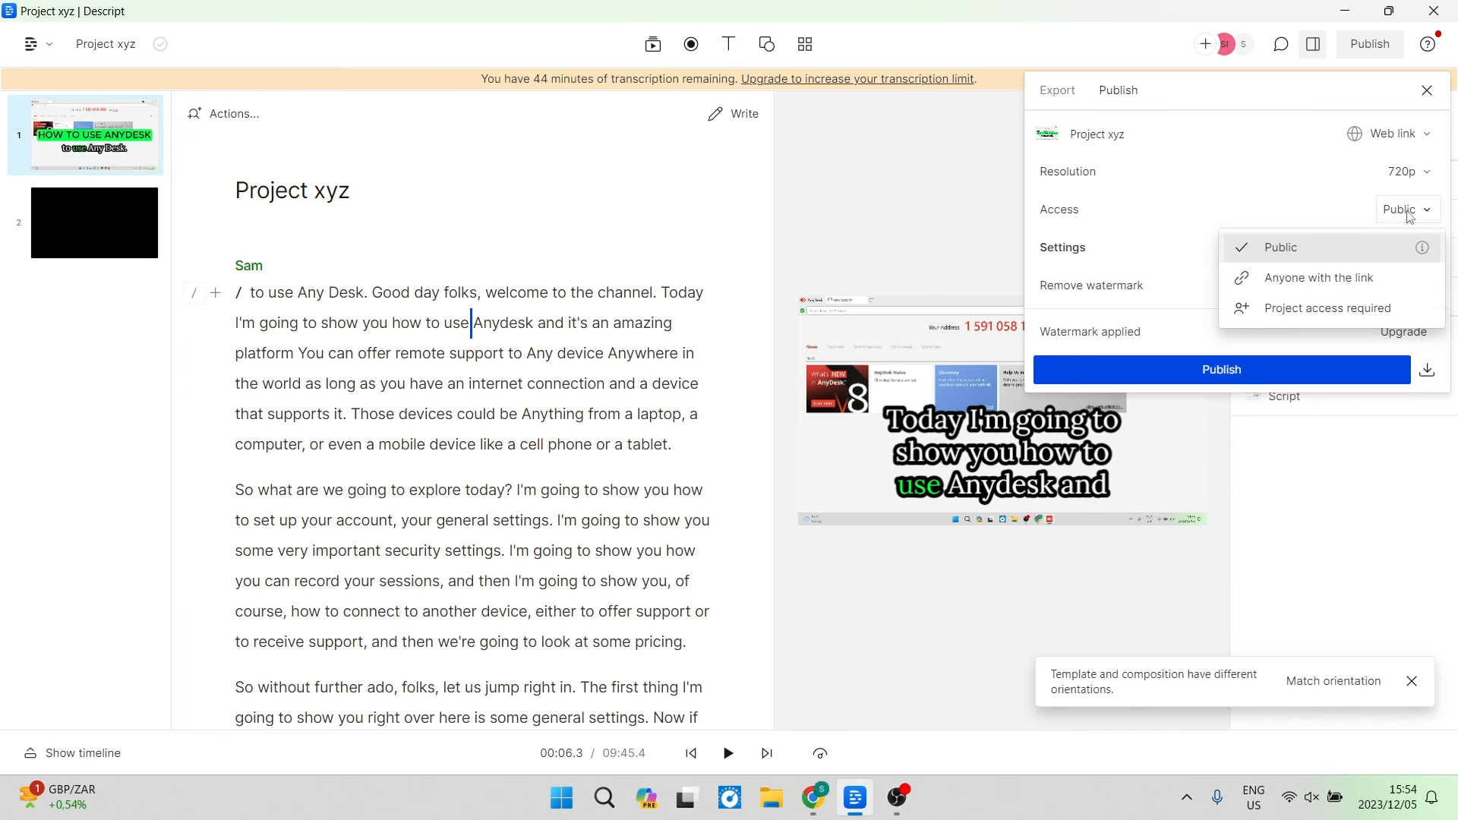
click(1410, 215)
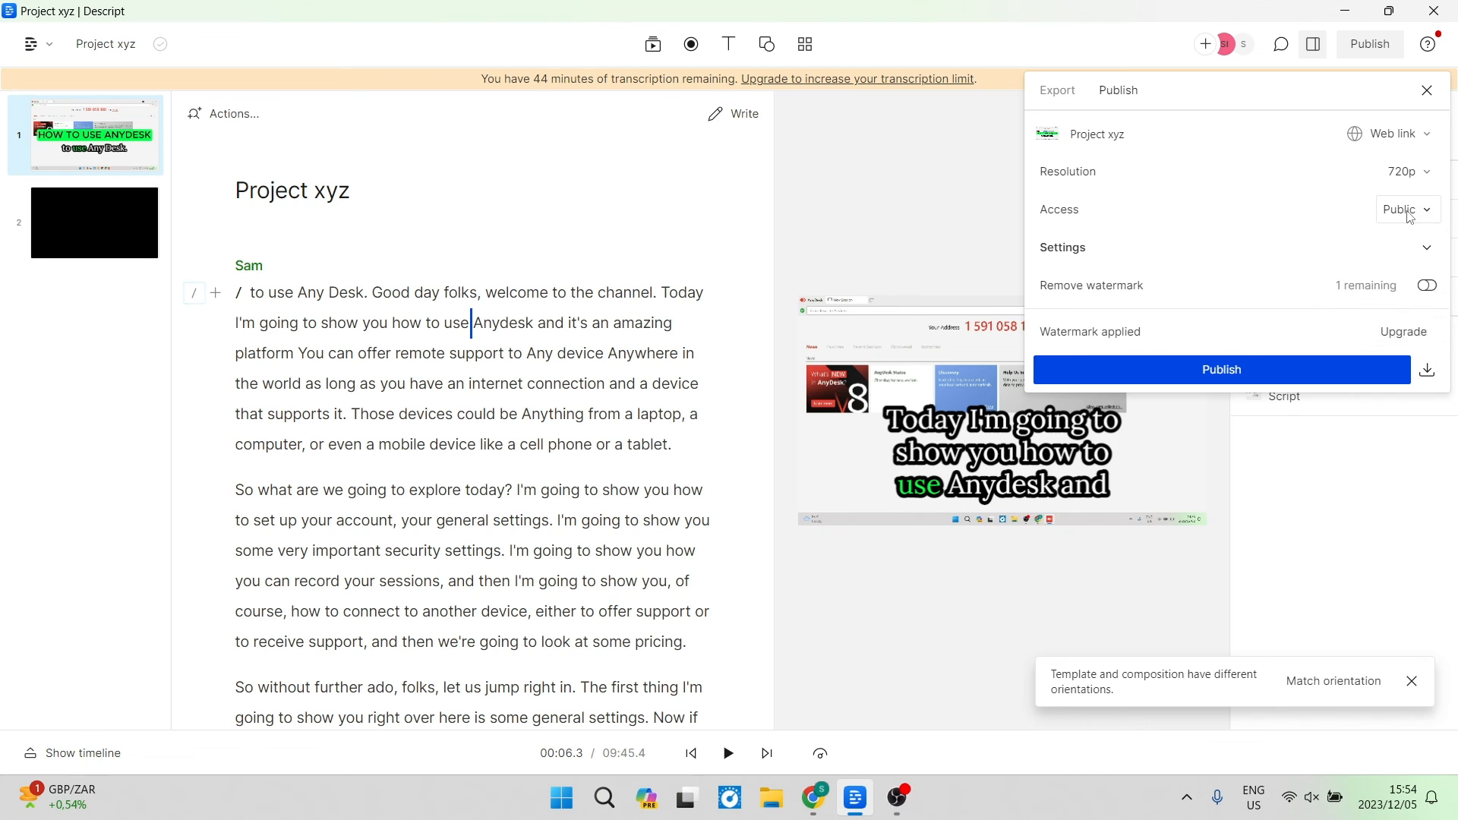
click(1427, 247)
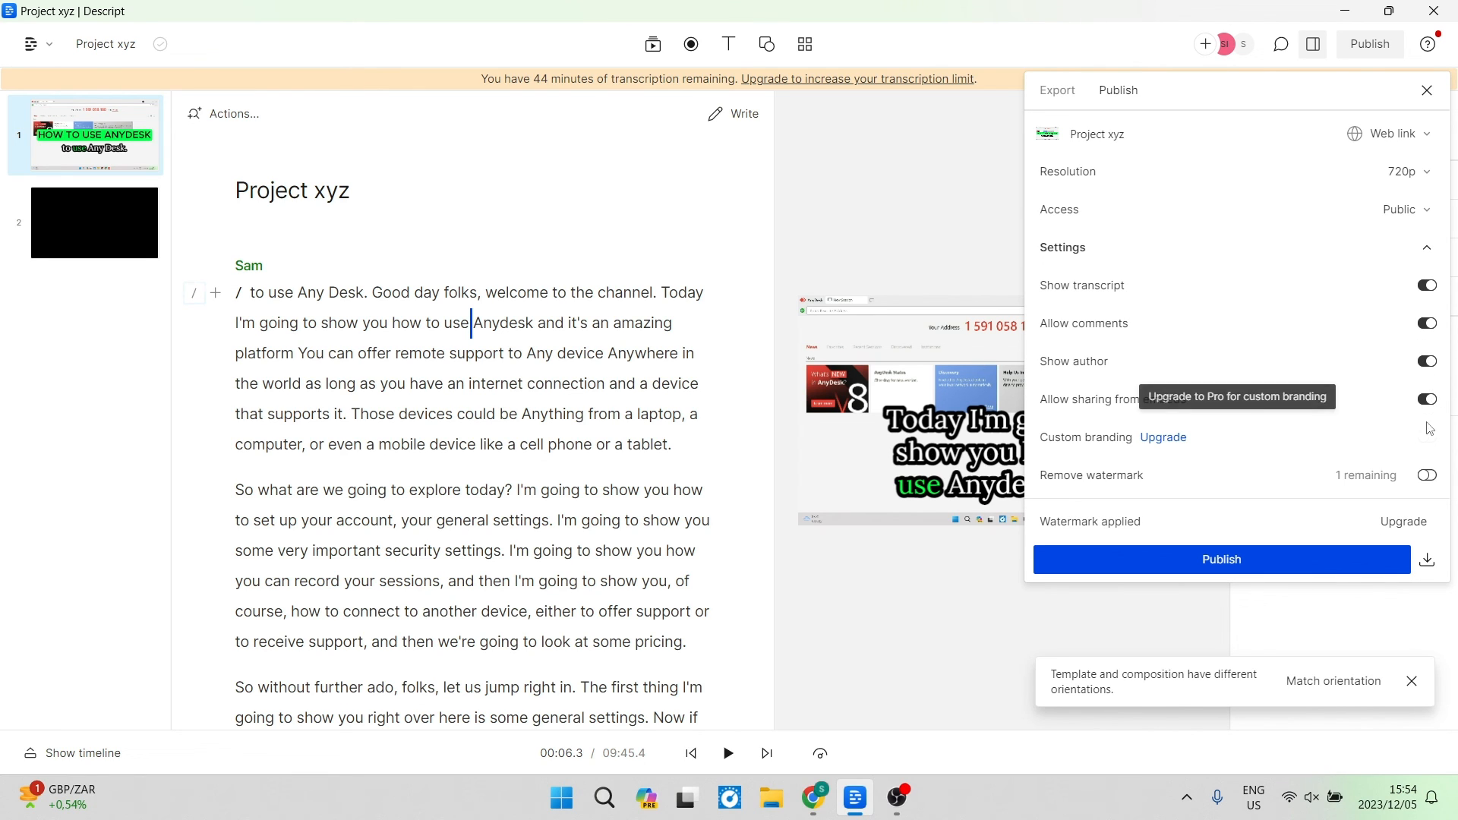
click(1428, 248)
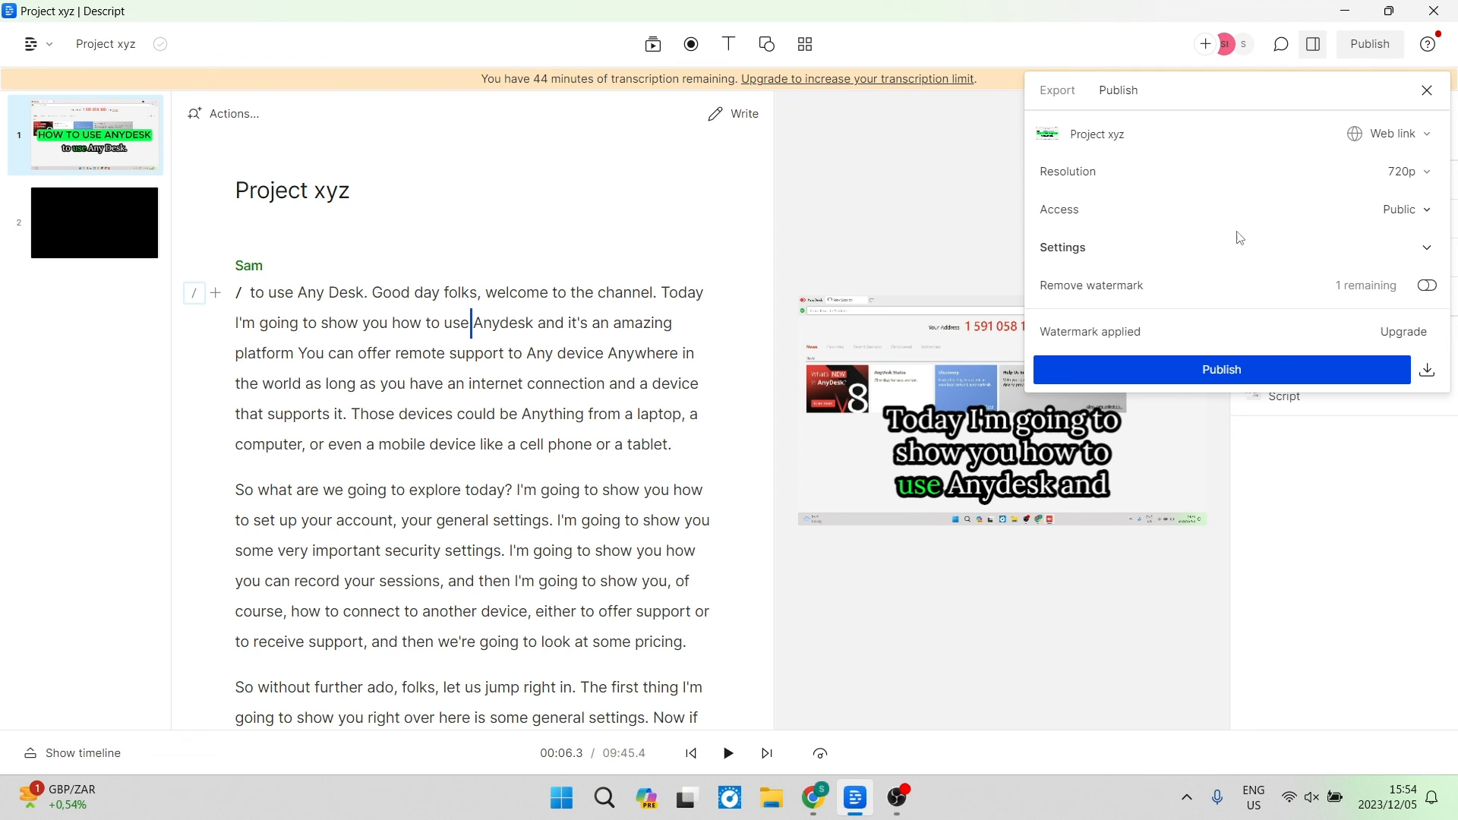
Review the video export options, including export scope and audio settings, then close the export panel.
click(1053, 94)
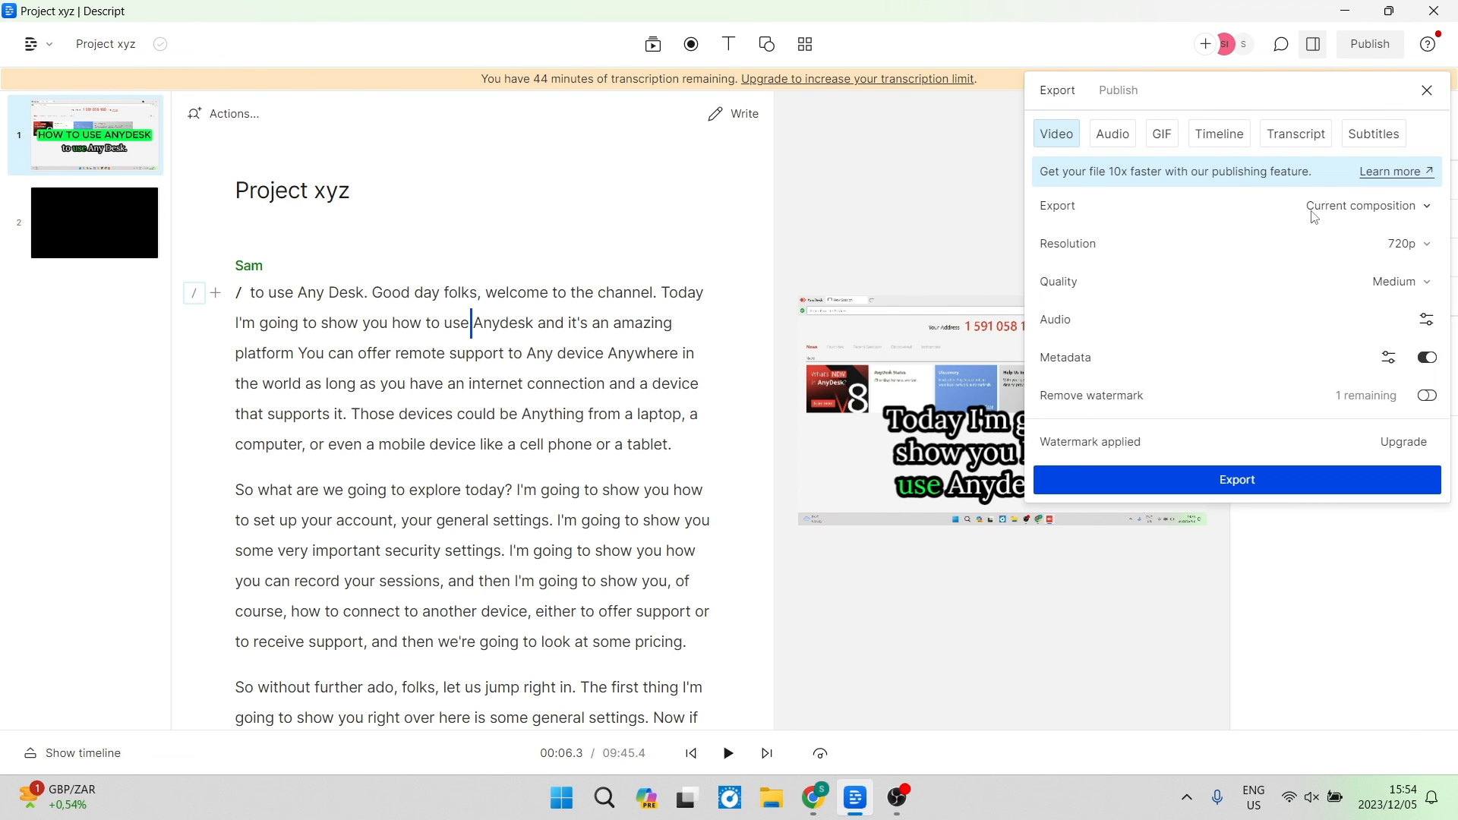
click(1371, 209)
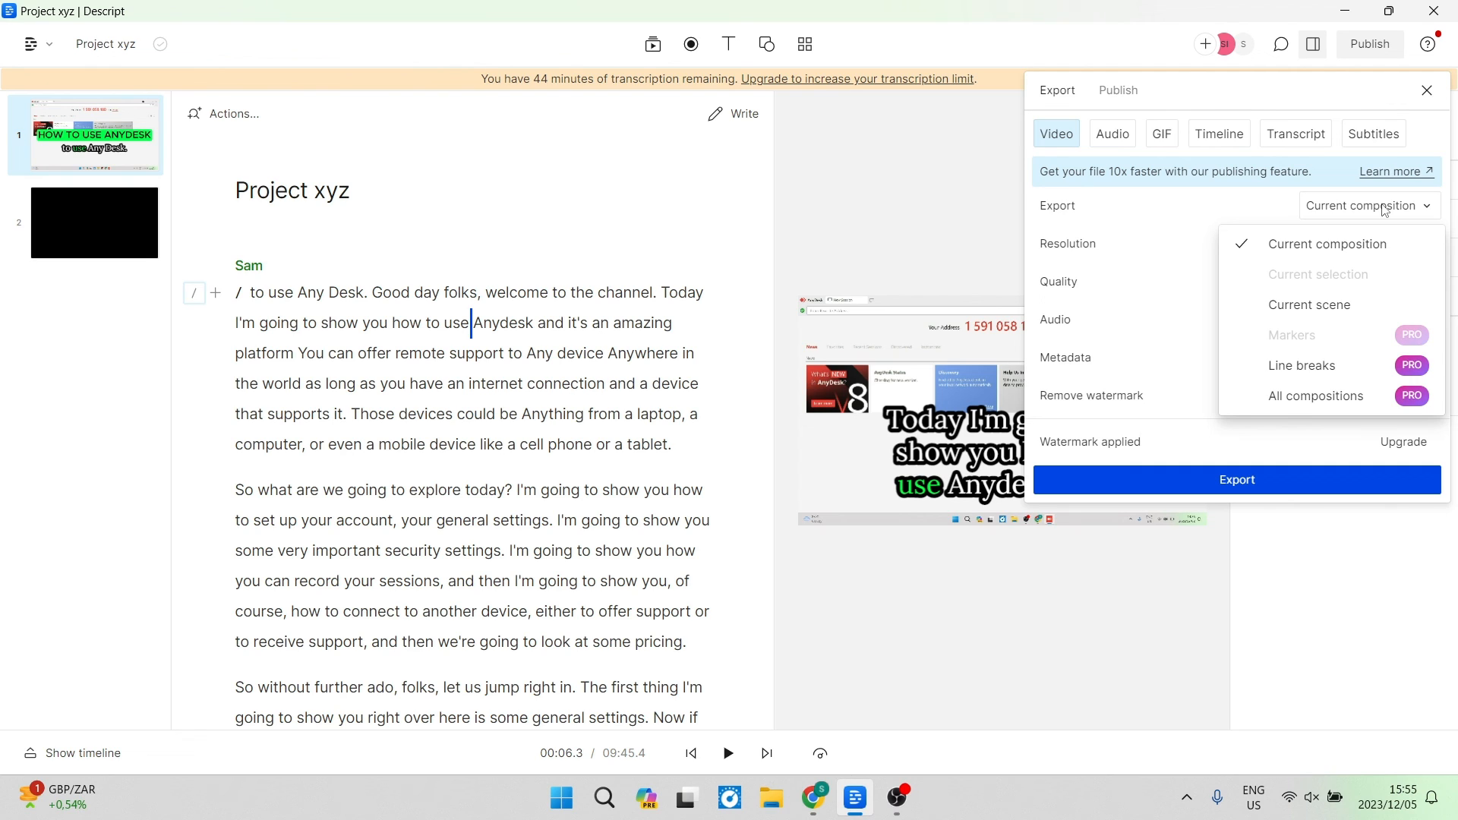
click(1385, 210)
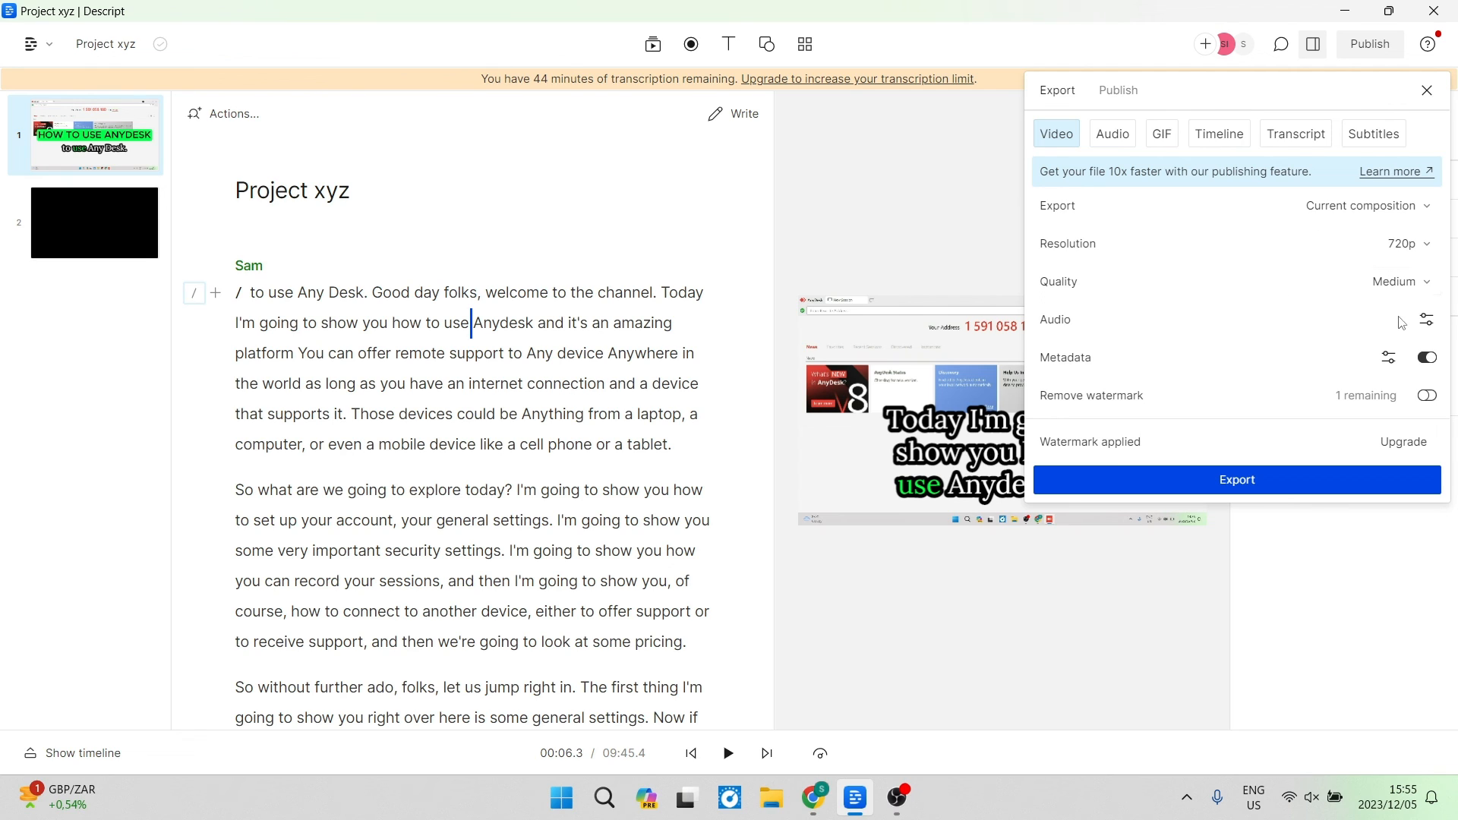
click(1428, 322)
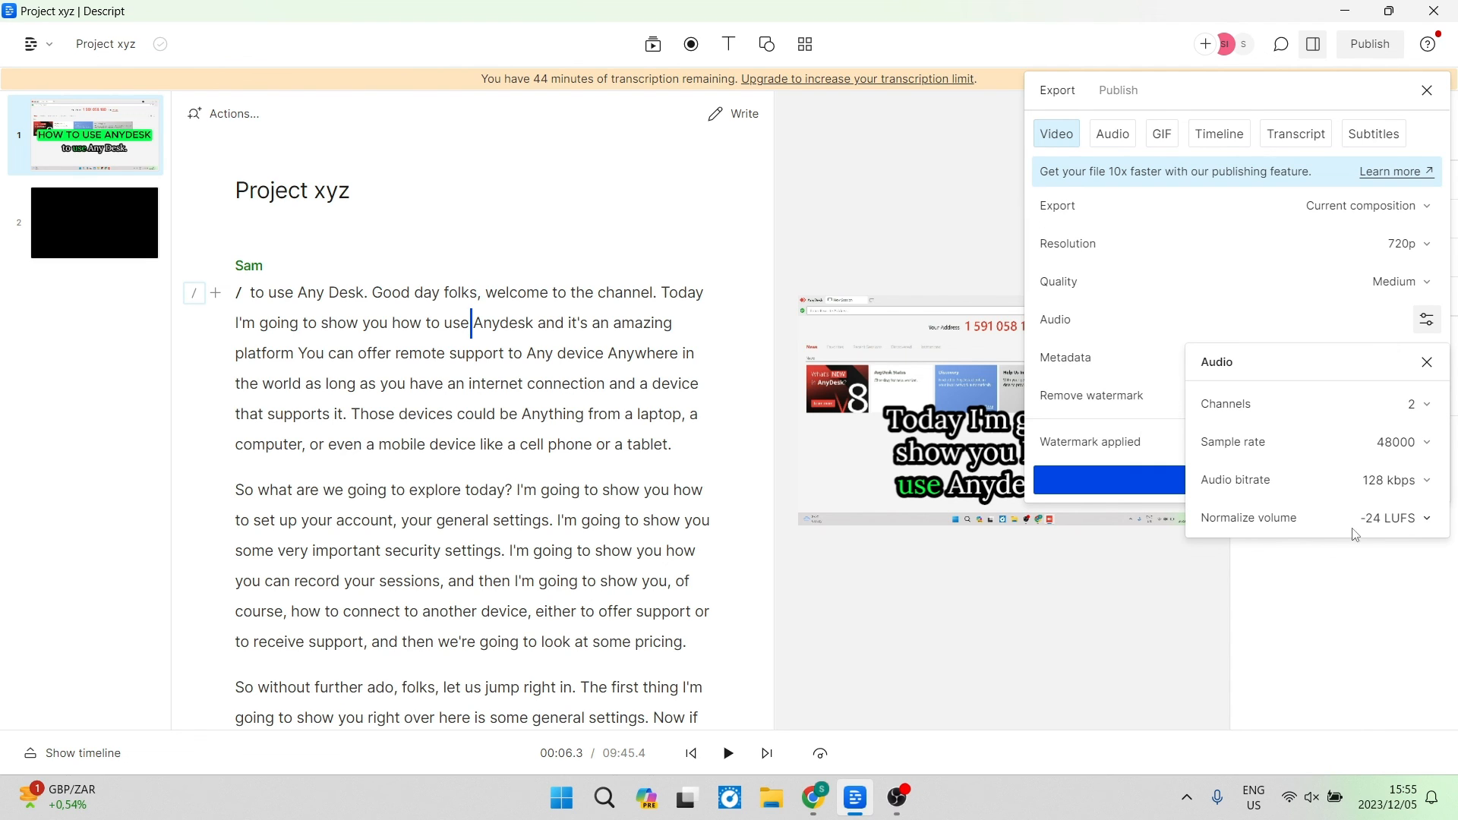
click(1427, 362)
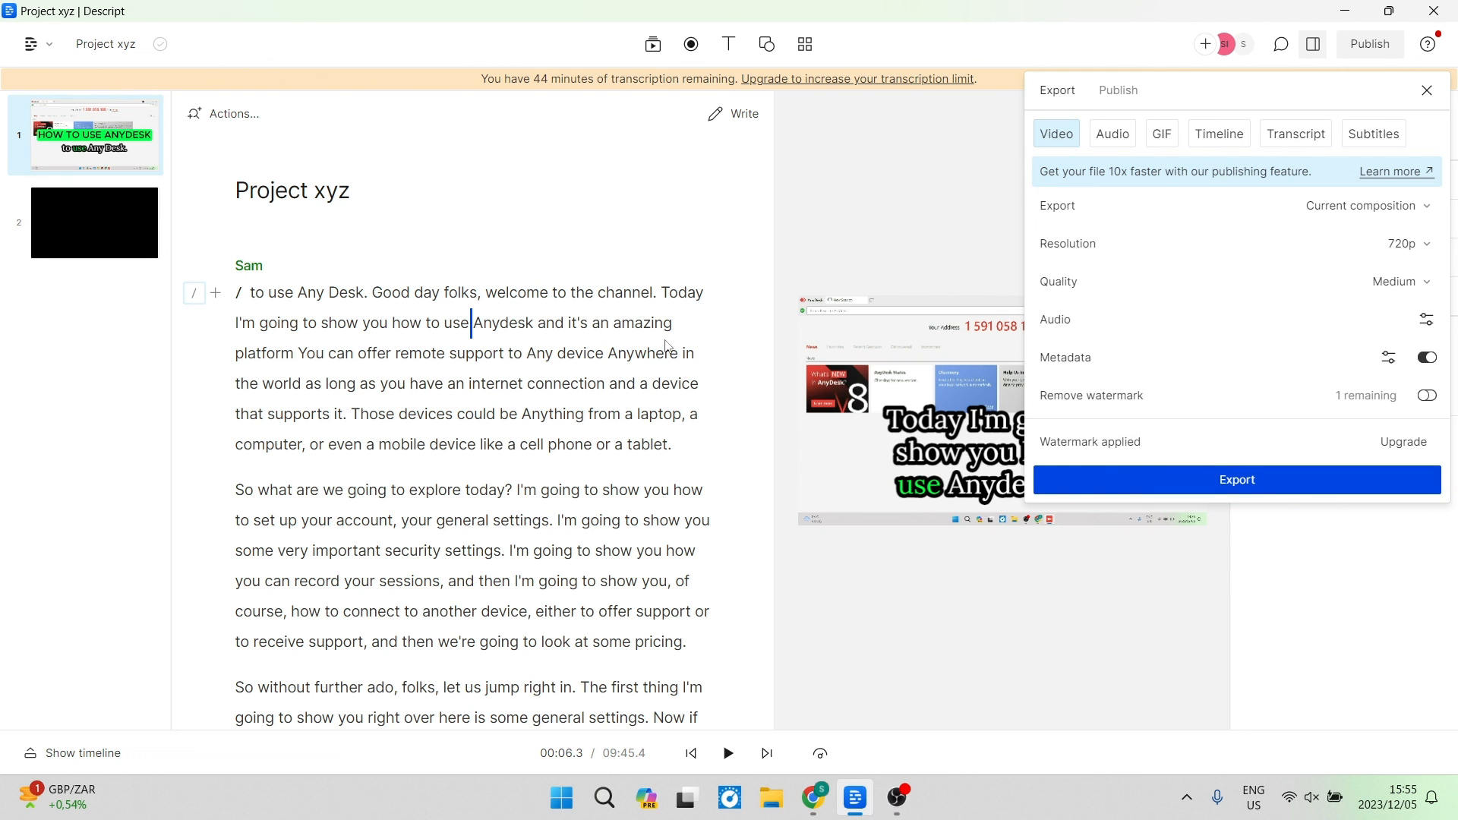
click(1422, 94)
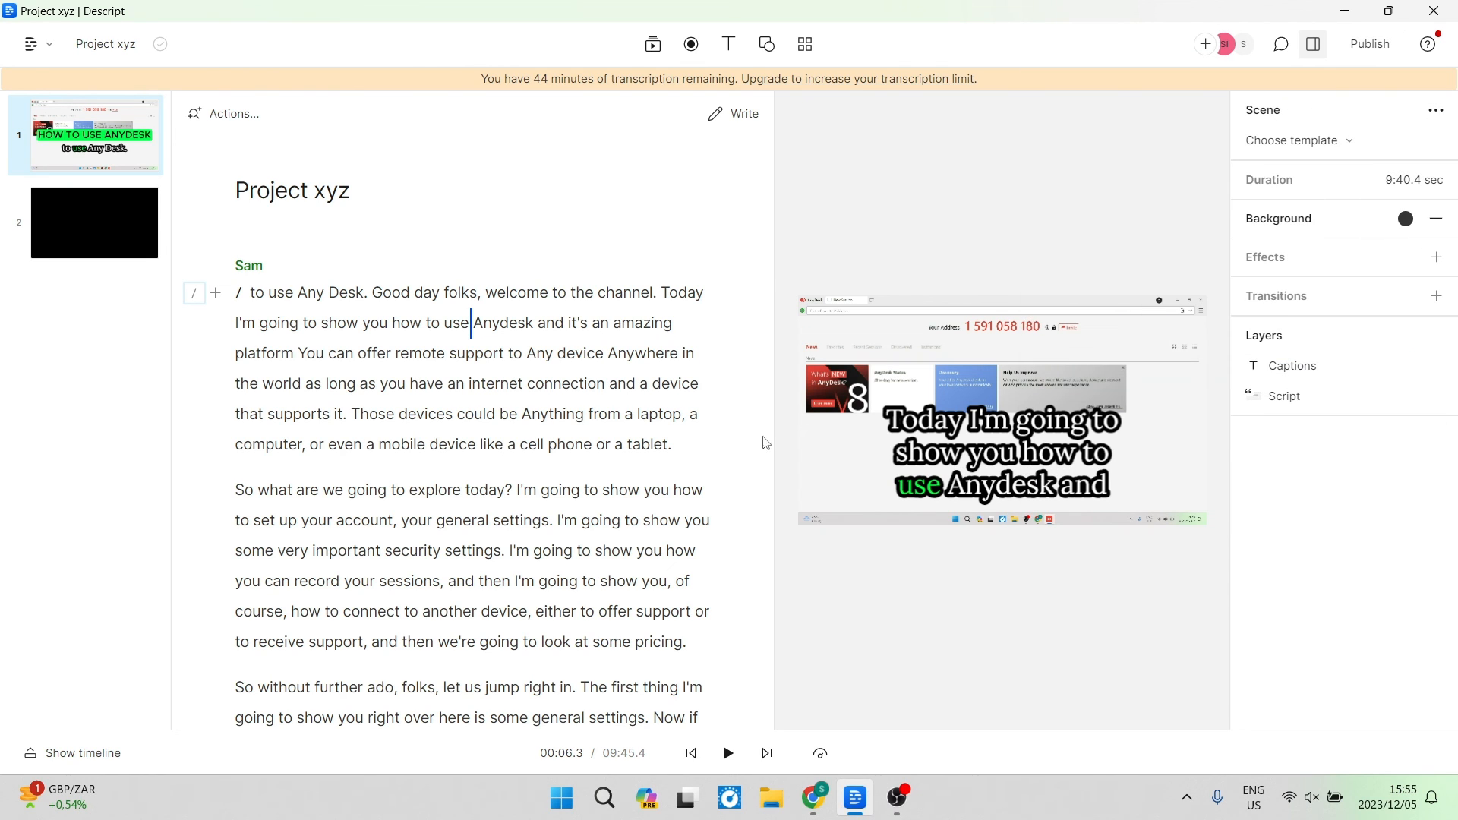